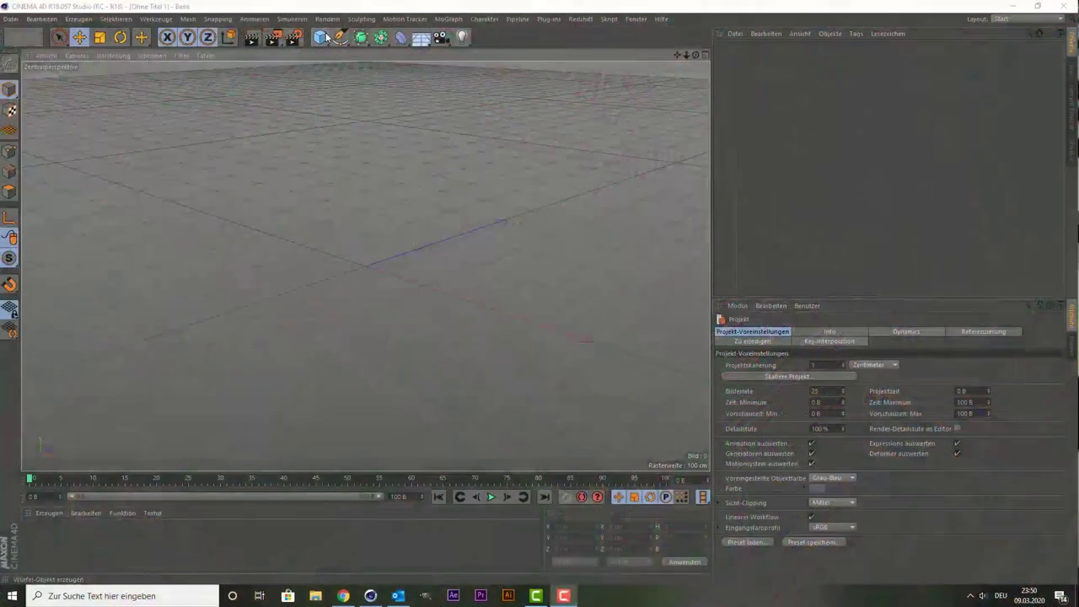
# Add a plane and scale it up to 742.8 × 742.8 cm
pyautogui.click(327, 37)
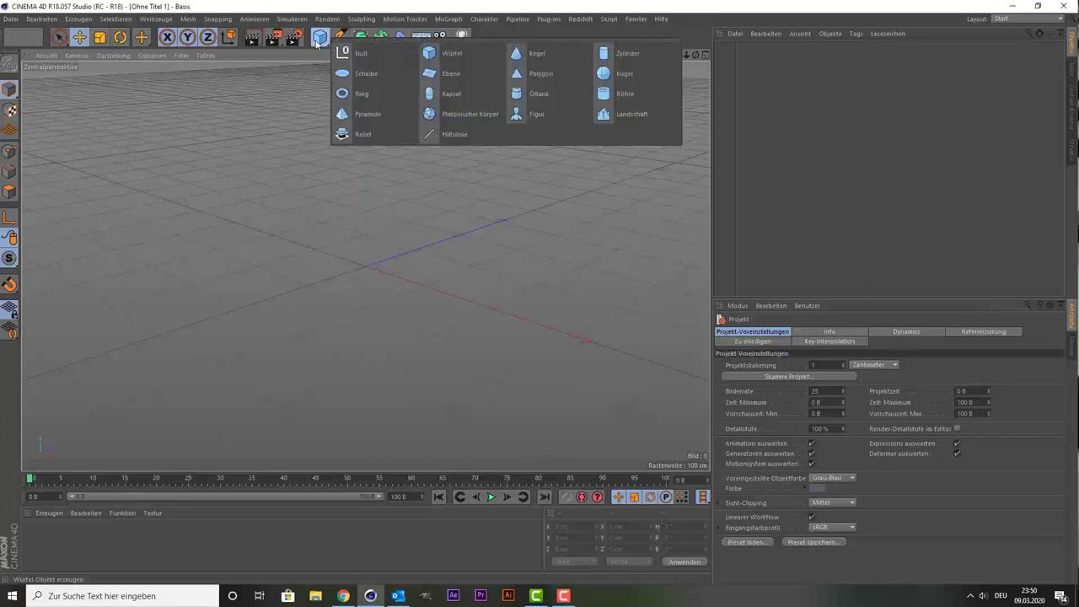
pyautogui.click(470, 77)
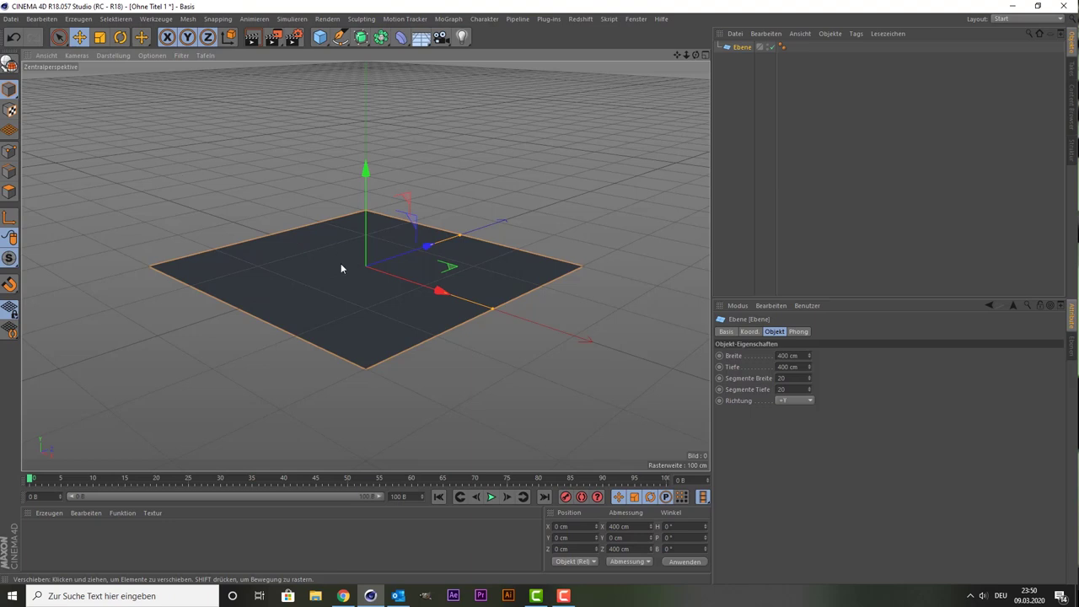
pyautogui.press('t')
pyautogui.moveTo(259, 226)
pyautogui.mouseDown()
pyautogui.moveTo(339, 169)
pyautogui.moveTo(598, 161)
pyautogui.mouseUp()
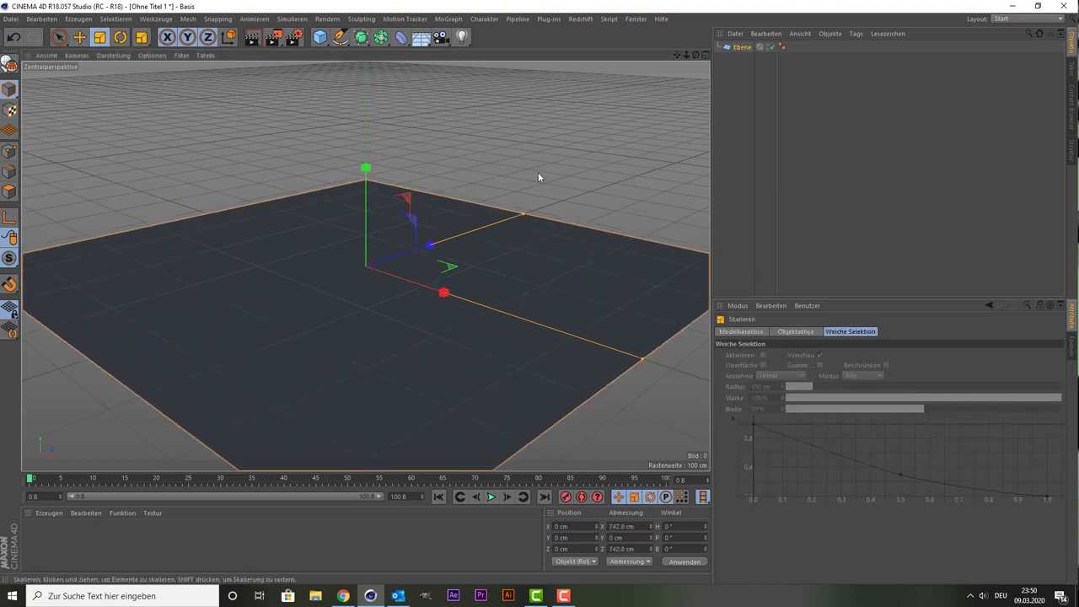
pyautogui.scroll(-2, 668, 74)
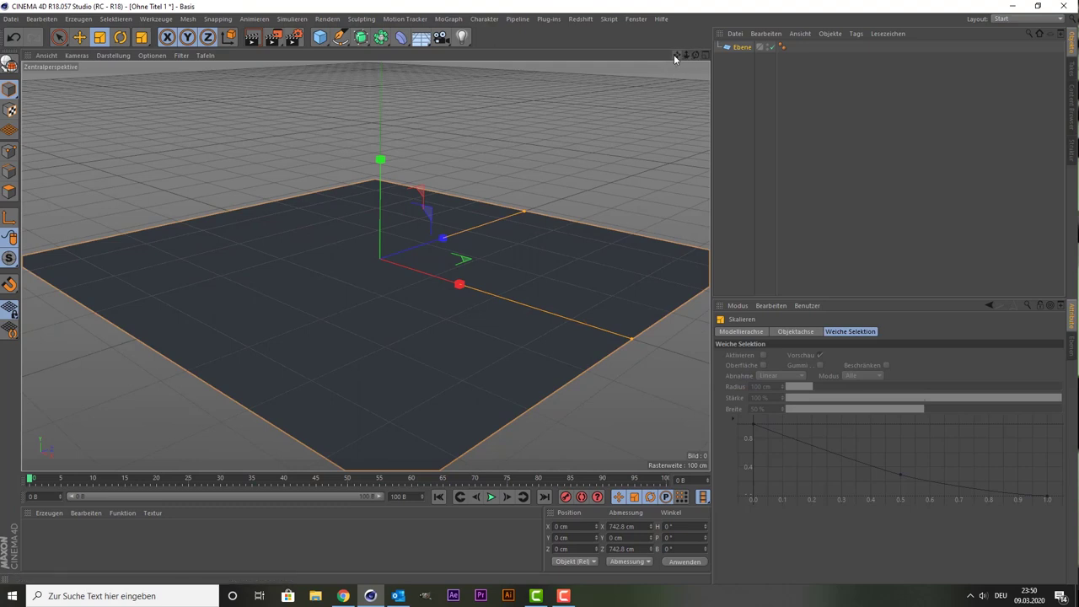
pyautogui.click(403, 45)
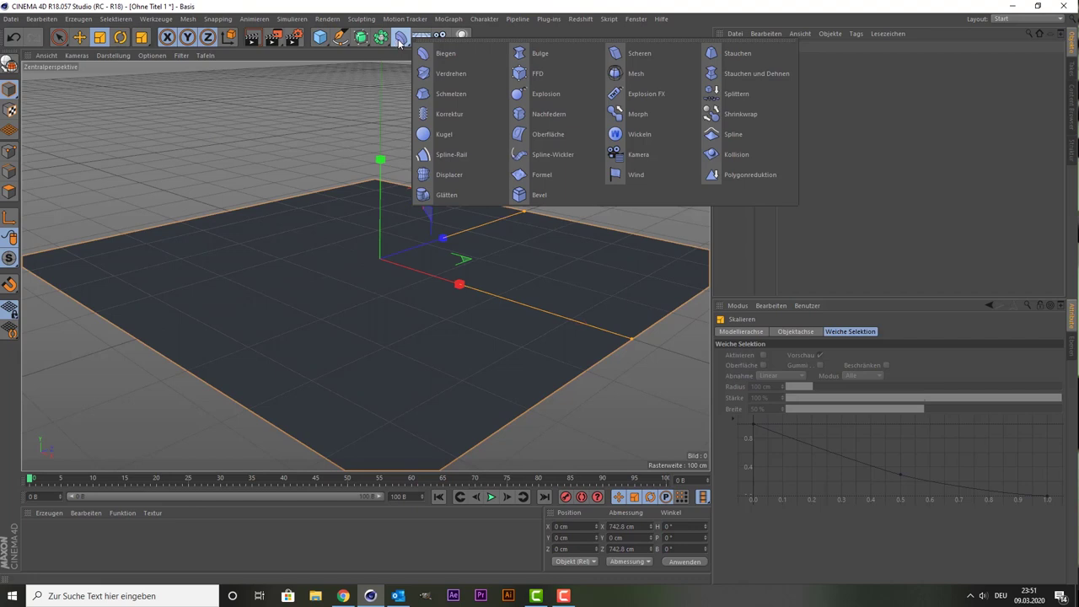
# Add a Displacer deformer and create a new material Mat, viewing its Displacement channel
pyautogui.click(478, 175)
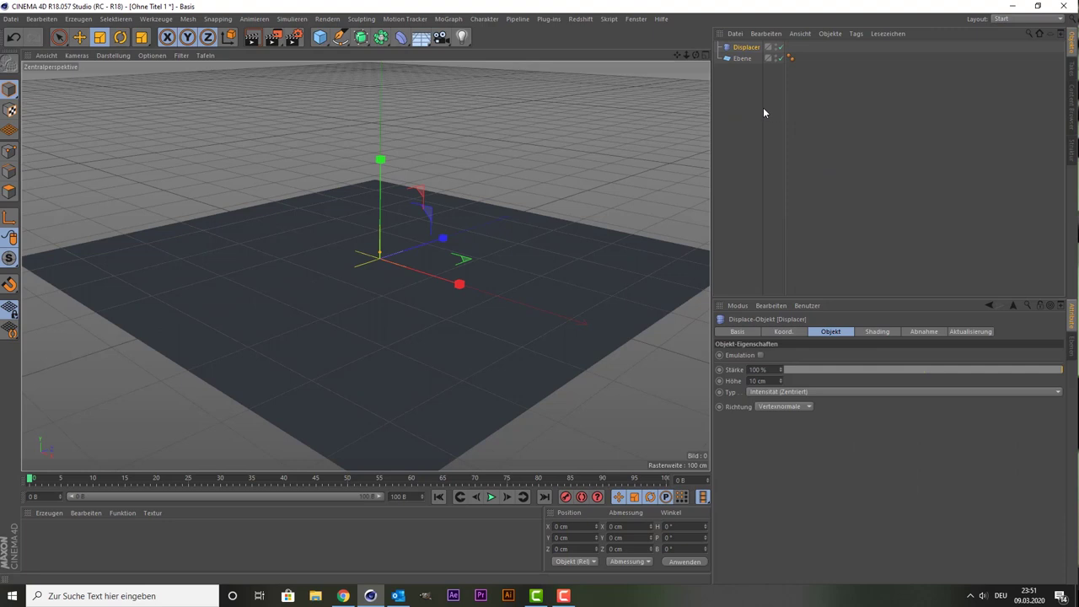
pyautogui.doubleClick(157, 550)
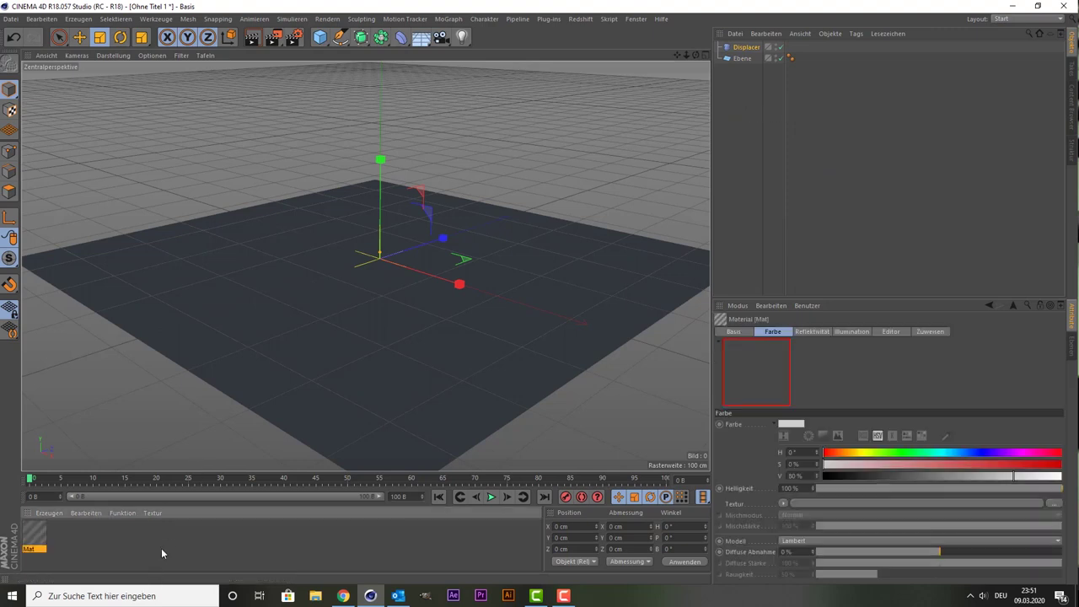
pyautogui.doubleClick(32, 540)
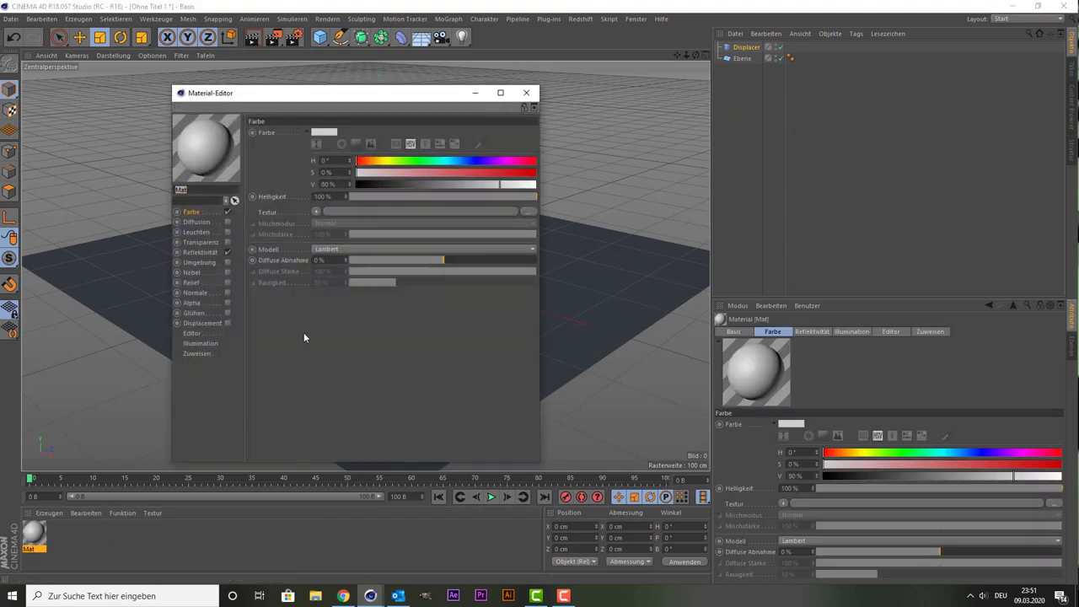
pyautogui.click(209, 323)
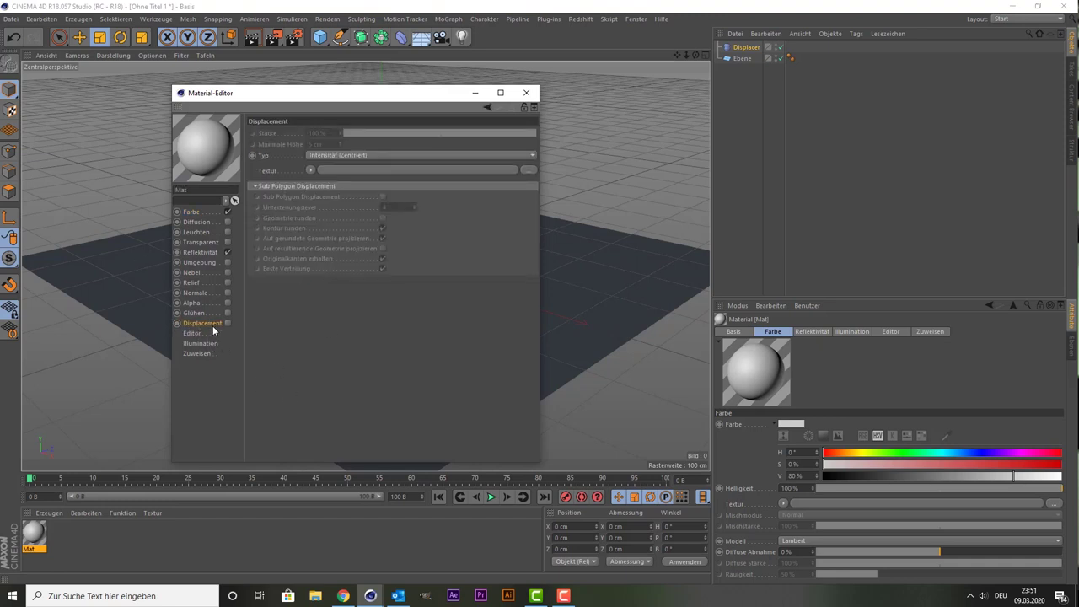
pyautogui.click(523, 98)
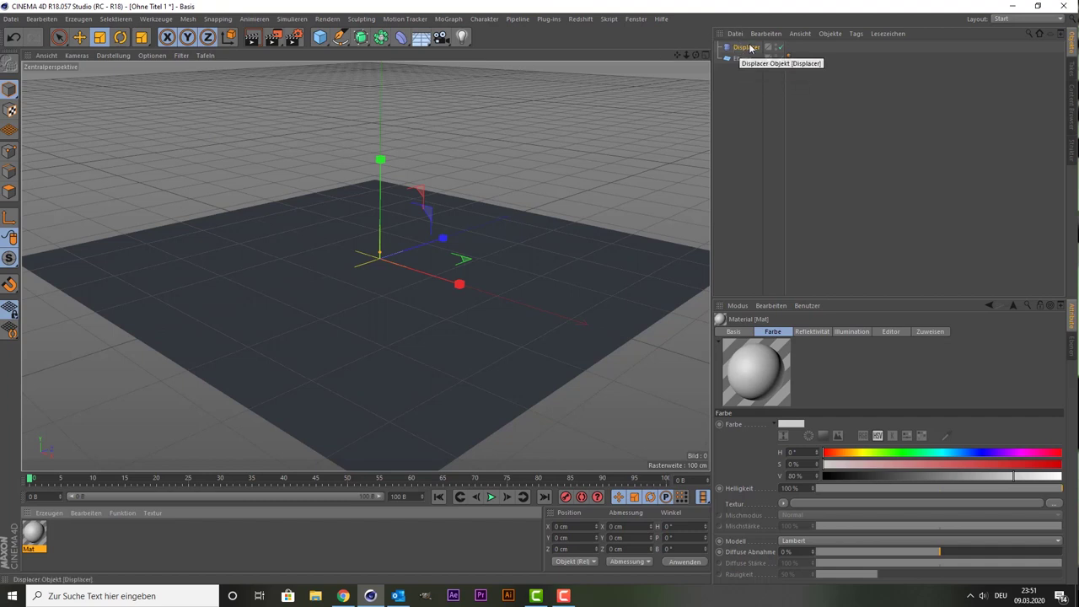
# Parent the Displacer under Ebene and review its Shading channel (Eigener Shader) and shader options
pyautogui.moveTo(752, 48); pyautogui.dragTo(745, 63)
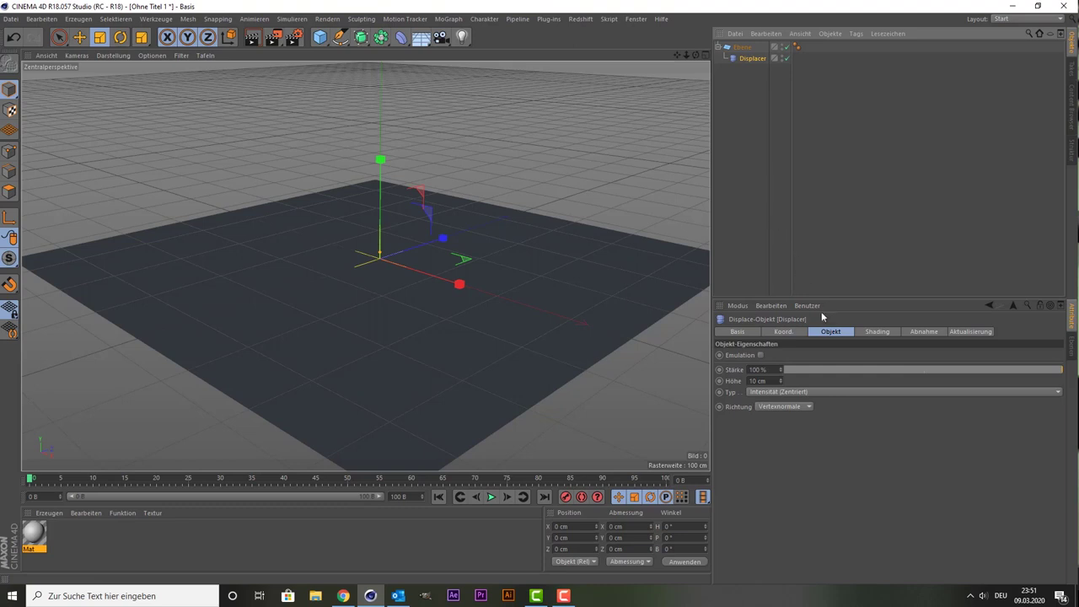
pyautogui.click(872, 333)
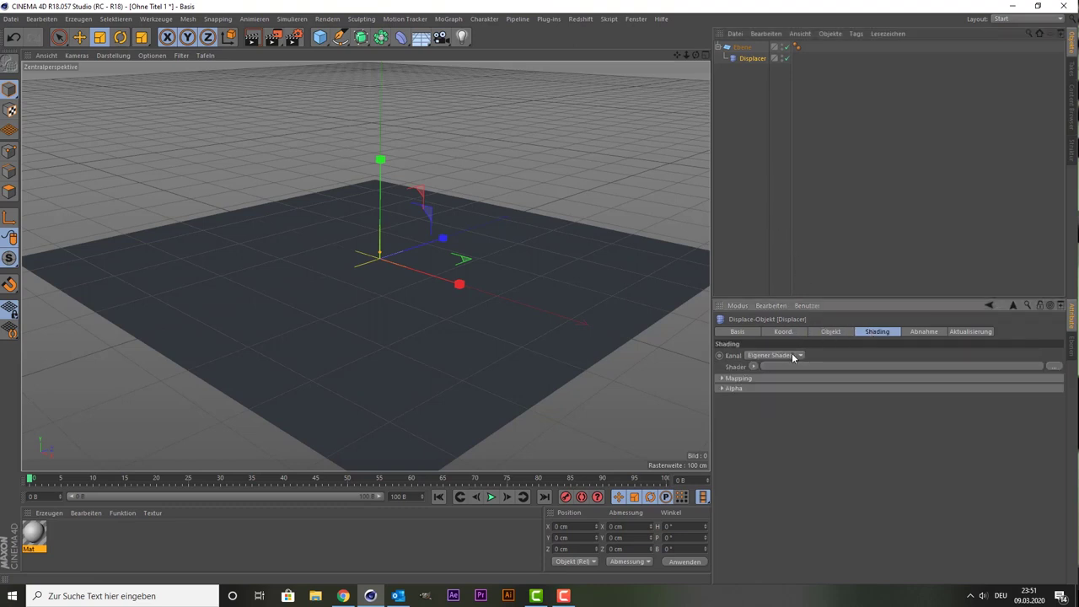
pyautogui.click(767, 356)
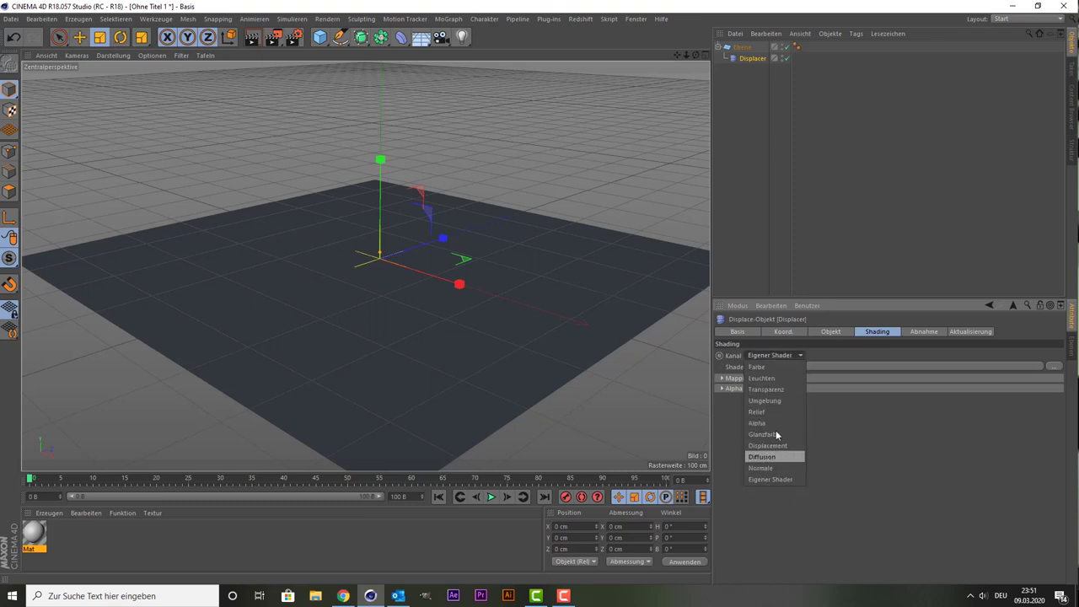
pyautogui.click(843, 349)
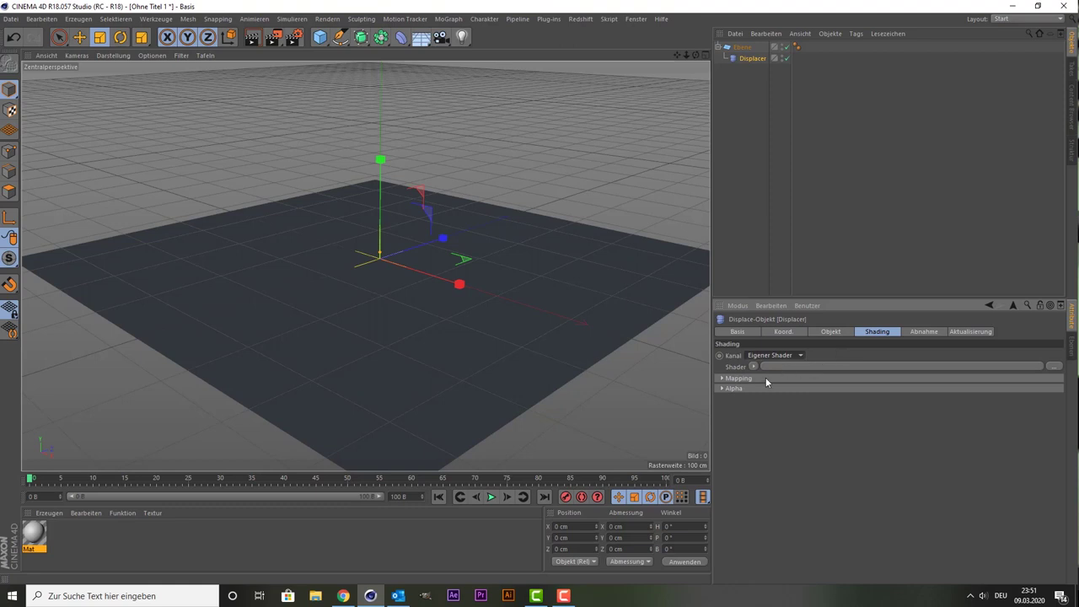
pyautogui.click(753, 367)
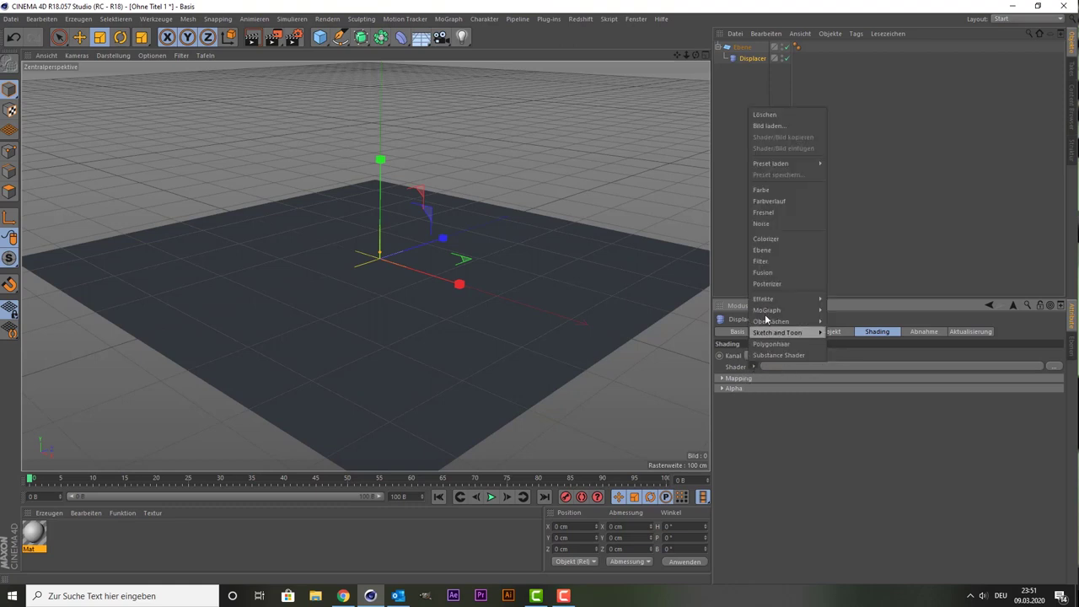
pyautogui.click(810, 447)
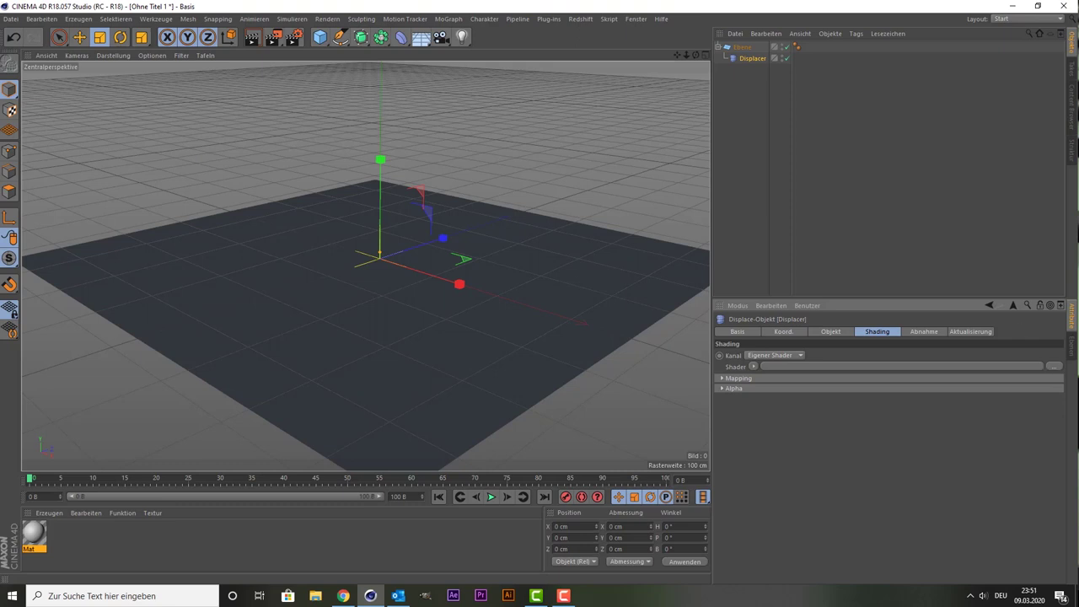
pyautogui.hotkey('alt', 'Tab')
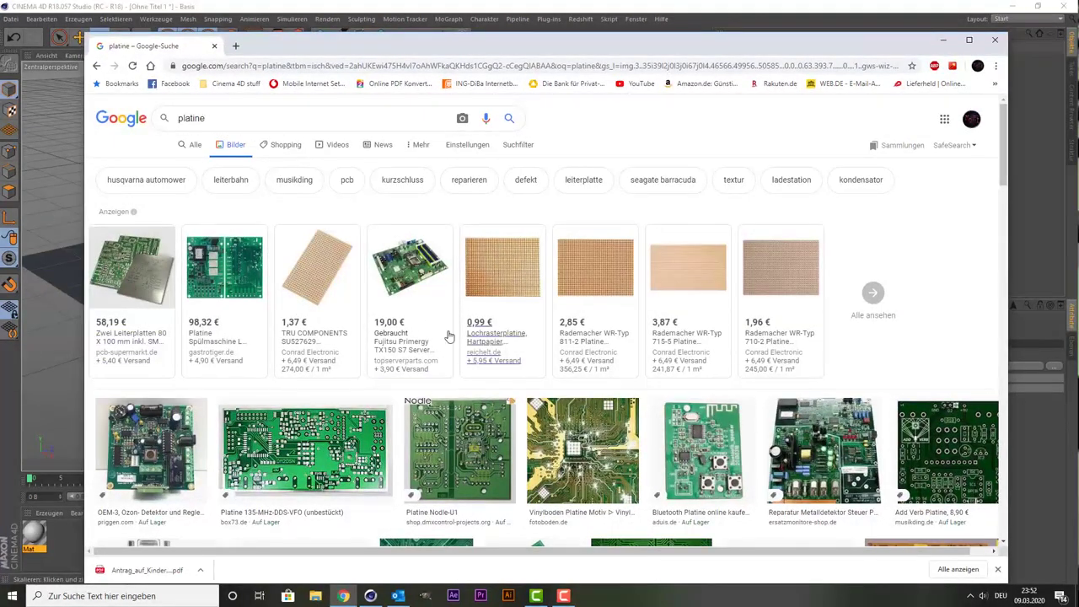
# Browse the 'platine' image results and preview a black-and-white high tech circuit board vector background
pyautogui.scroll(-2, 273, 285)
pyautogui.scroll(-2, 349, 312)
pyautogui.scroll(-1, 352, 317)
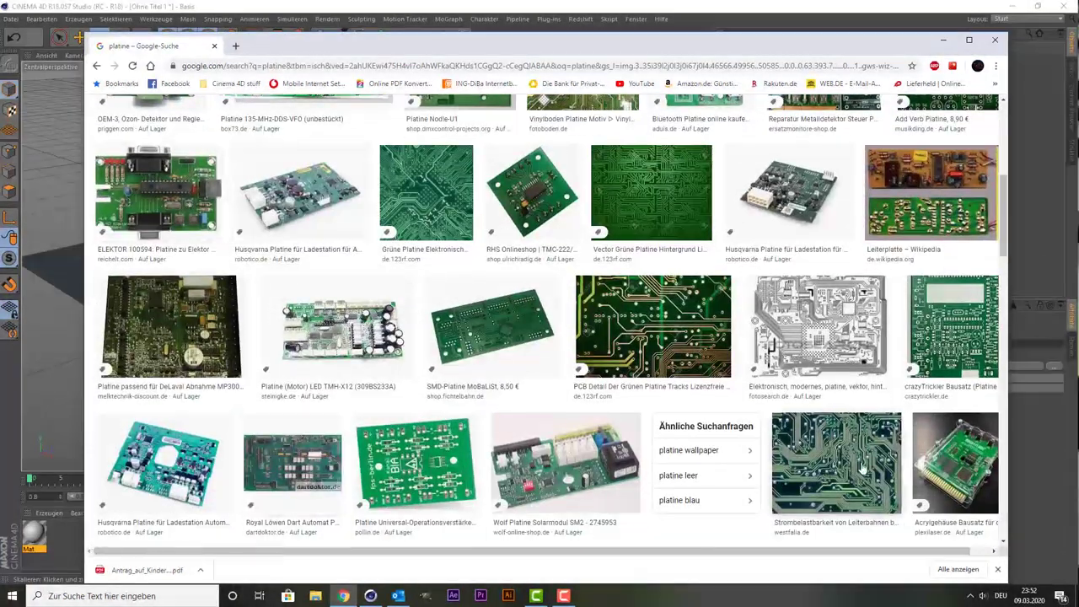
pyautogui.click(814, 324)
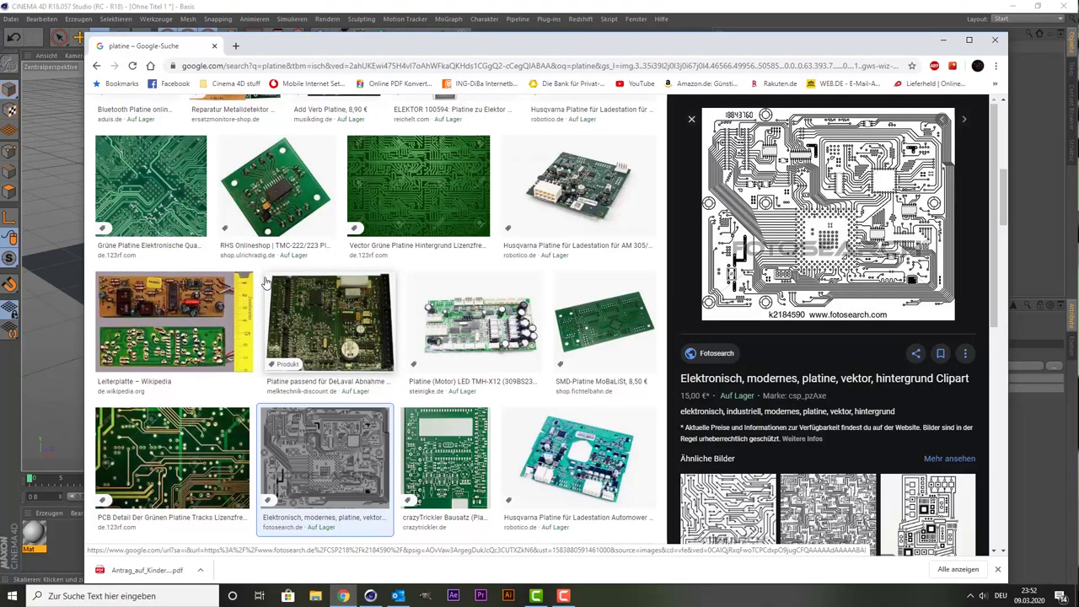
pyautogui.moveTo(828, 215)
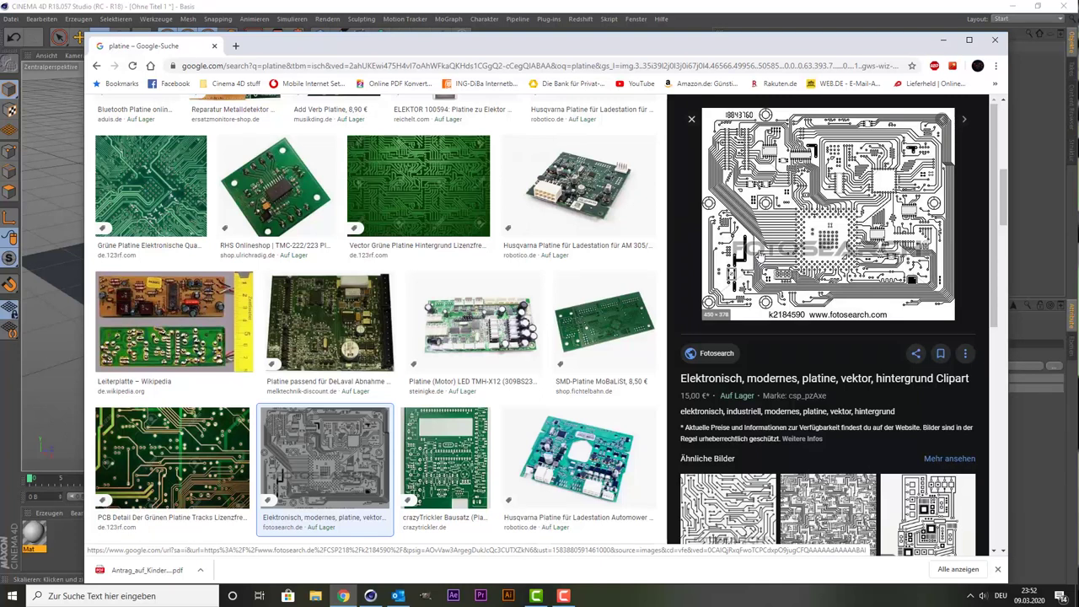
pyautogui.scroll(-3, 825, 283)
pyautogui.scroll(1, 825, 283)
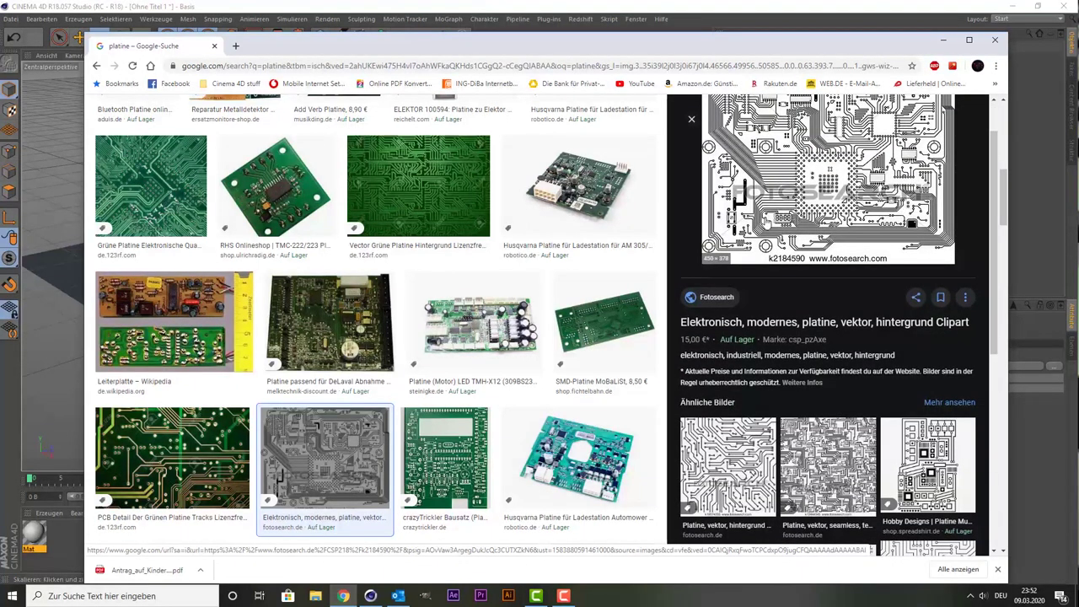
pyautogui.scroll(-3, 776, 253)
pyautogui.scroll(-1, 798, 337)
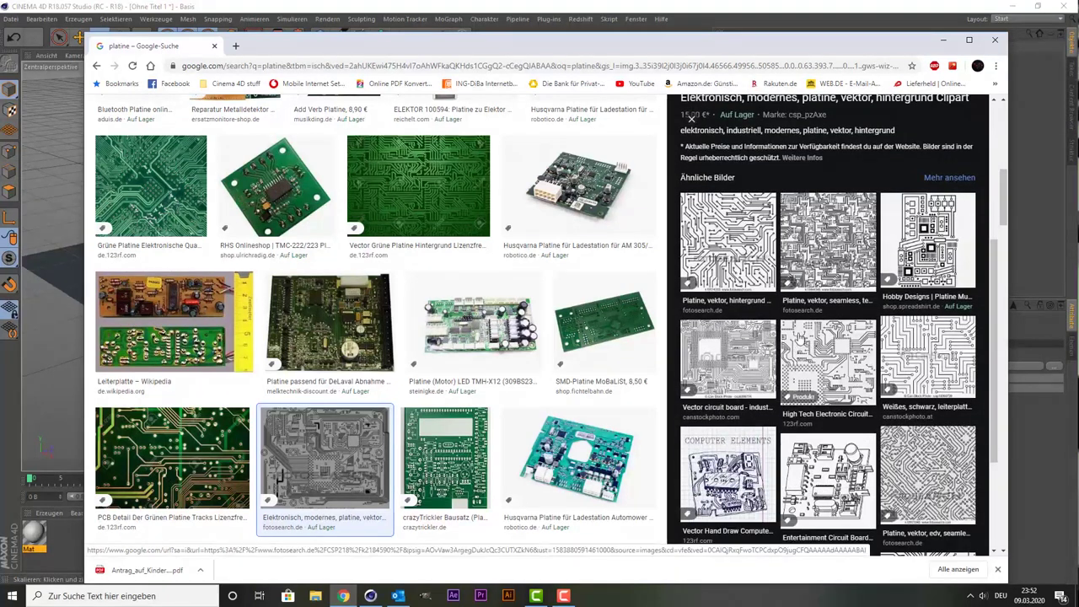
pyautogui.click(853, 367)
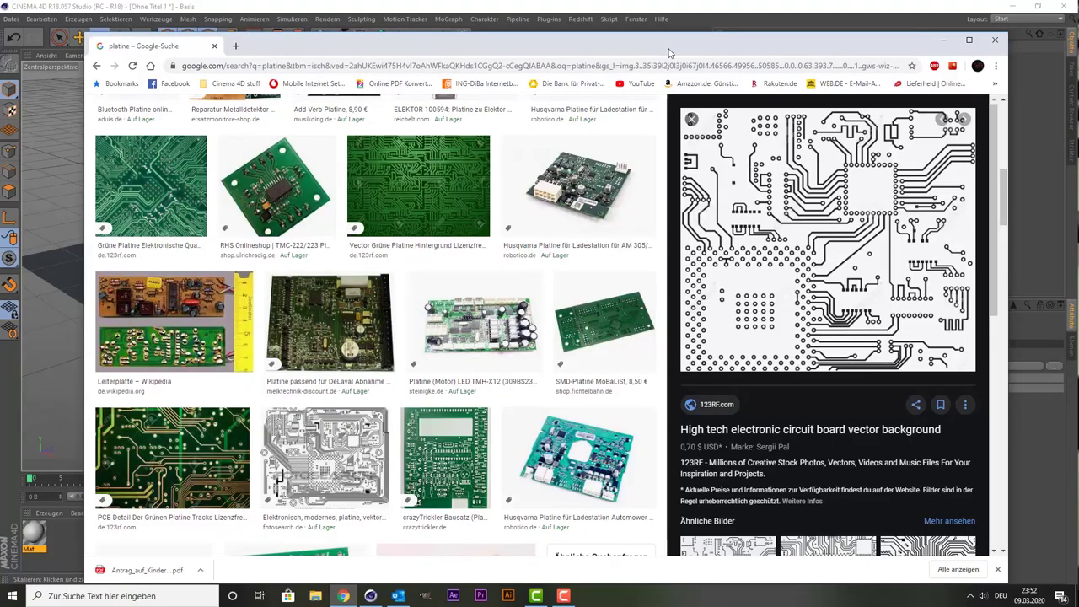
pyautogui.press('super+Down')
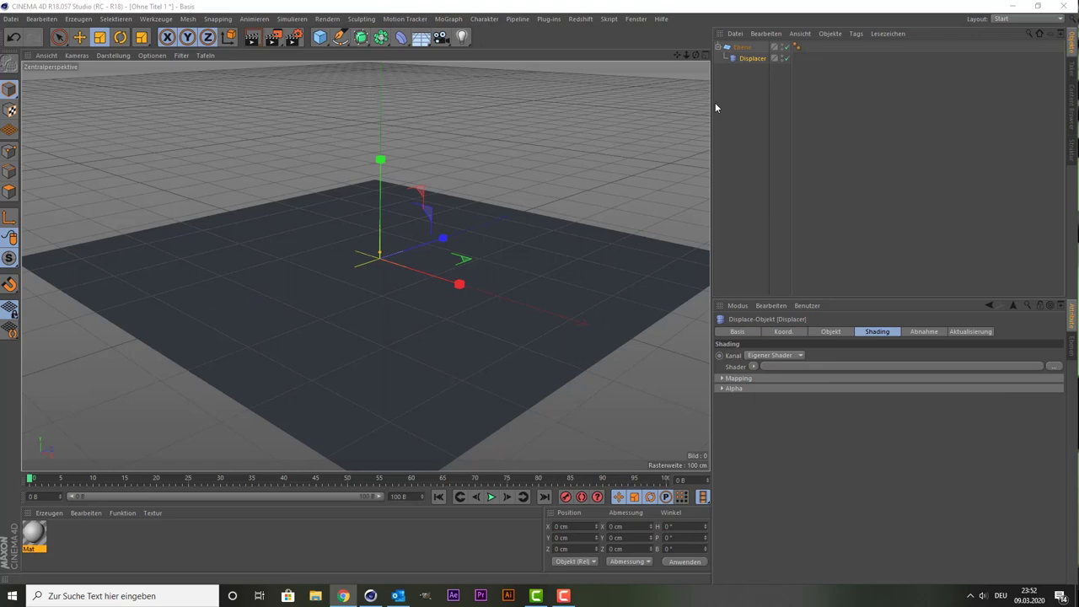
# Load the black-and-white vector circuitry JPG as the Displacer's shader without copying it to the project
pyautogui.click(777, 198)
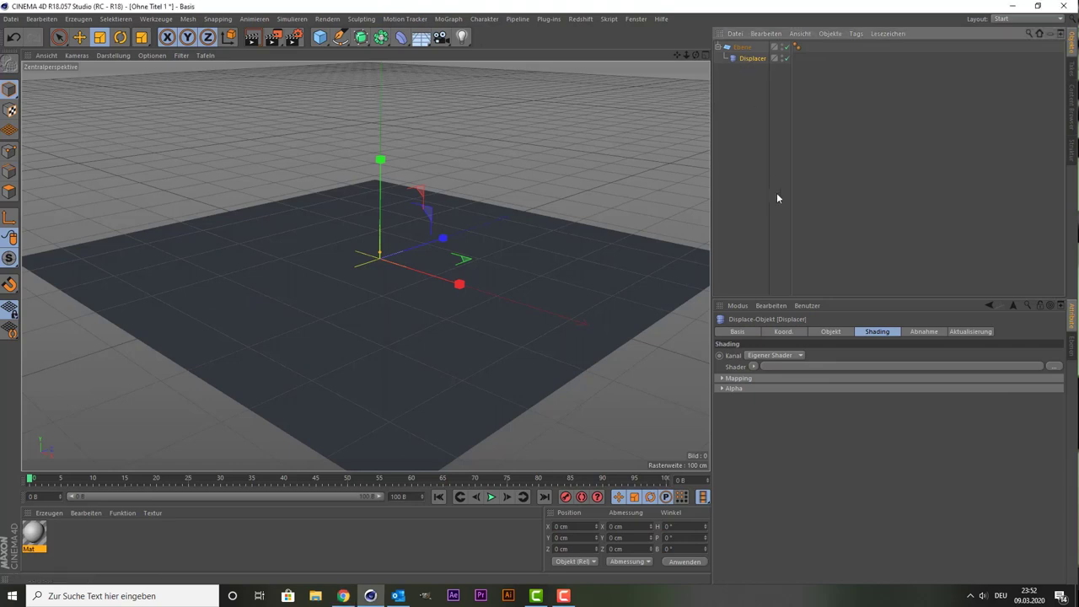
pyautogui.click(1048, 367)
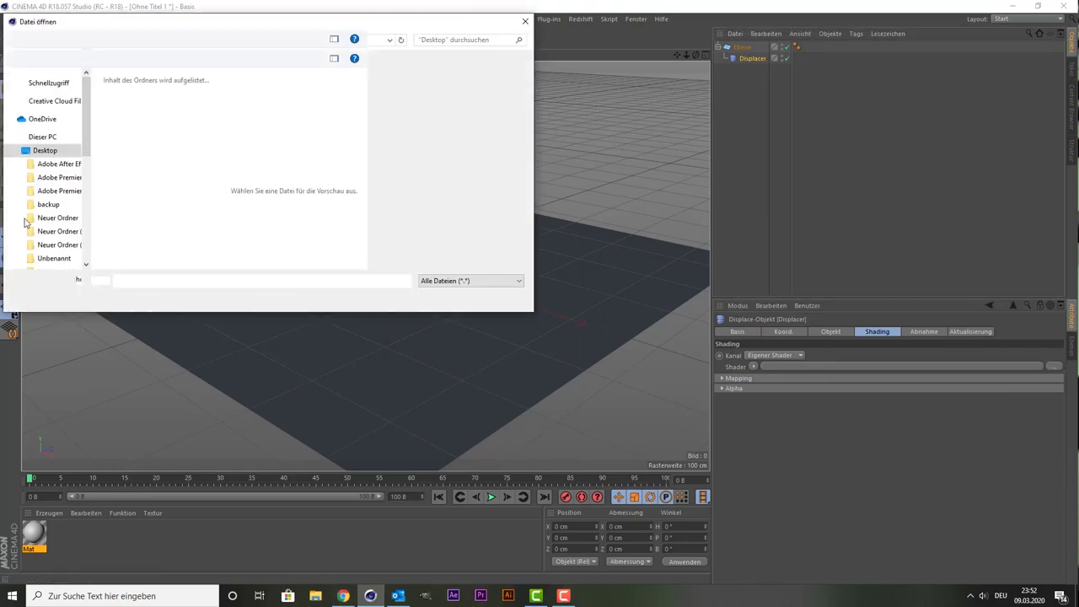
pyautogui.scroll(-5, 264, 171)
pyautogui.scroll(-3, 264, 171)
pyautogui.scroll(-3, 263, 171)
pyautogui.scroll(-3, 264, 172)
pyautogui.scroll(-3, 264, 171)
pyautogui.scroll(-2, 264, 171)
pyautogui.scroll(-1, 264, 172)
pyautogui.scroll(-1, 264, 171)
pyautogui.scroll(-1, 264, 171)
pyautogui.scroll(-2, 264, 171)
pyautogui.scroll(-2, 264, 171)
pyautogui.scroll(-1, 264, 172)
pyautogui.scroll(-1, 264, 171)
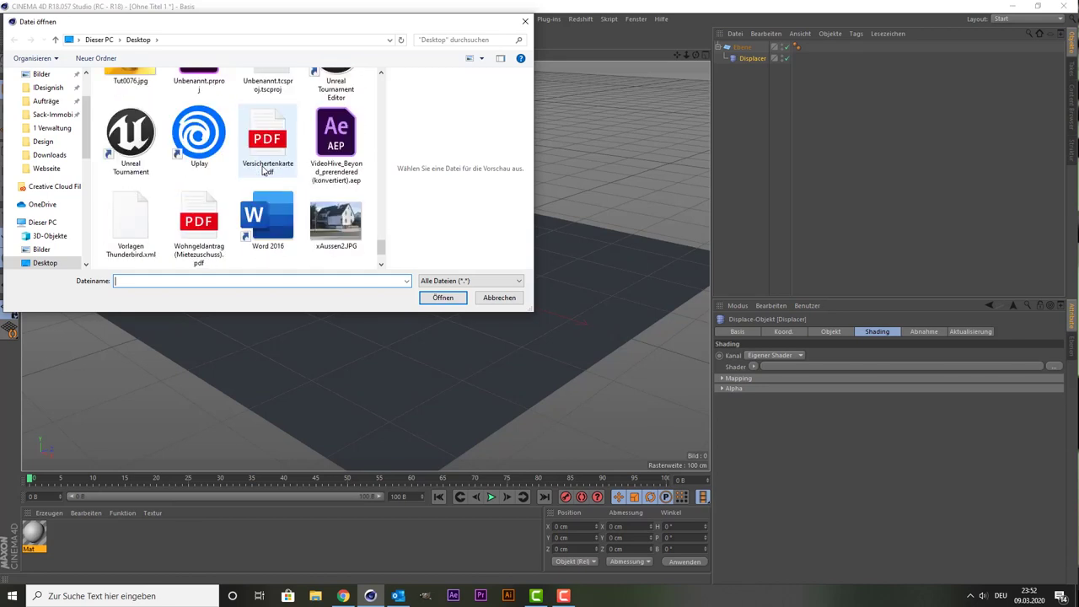
pyautogui.scroll(-2, 264, 171)
pyautogui.scroll(2, 253, 181)
pyautogui.scroll(2, 250, 184)
pyautogui.scroll(2, 250, 184)
pyautogui.scroll(2, 251, 184)
pyautogui.scroll(2, 250, 184)
pyautogui.scroll(2, 251, 184)
pyautogui.scroll(2, 250, 184)
pyautogui.scroll(2, 250, 184)
pyautogui.scroll(2, 250, 184)
pyautogui.scroll(2, 250, 184)
pyautogui.scroll(2, 250, 184)
pyautogui.scroll(2, 250, 184)
pyautogui.scroll(2, 251, 184)
pyautogui.scroll(2, 251, 184)
pyautogui.scroll(2, 250, 184)
pyautogui.scroll(1, 251, 184)
pyautogui.scroll(2, 250, 184)
pyautogui.scroll(2, 250, 184)
pyautogui.scroll(2, 250, 184)
pyautogui.scroll(2, 250, 184)
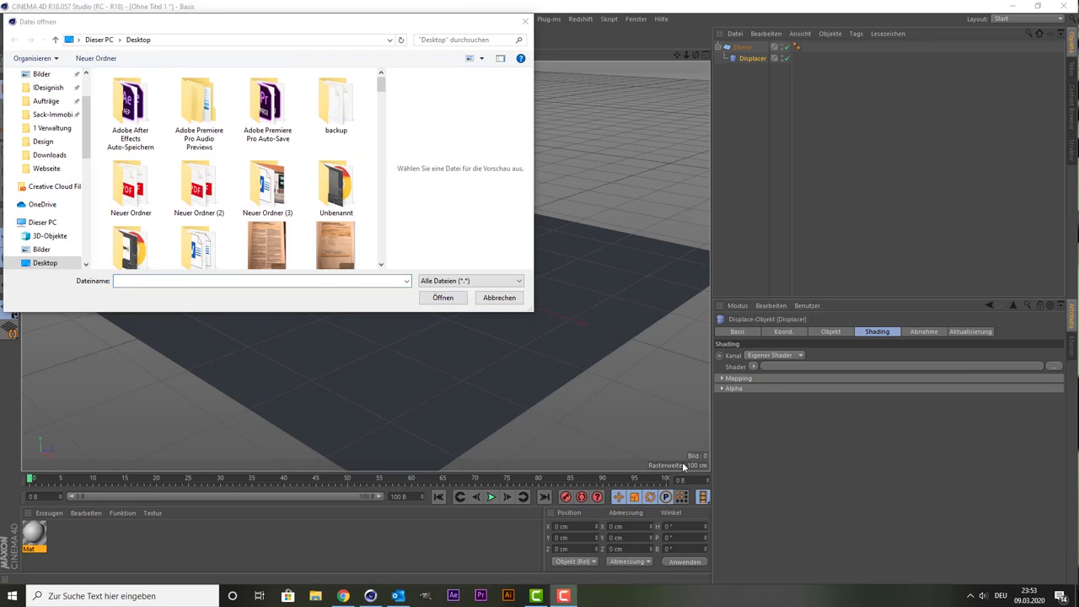
pyautogui.scroll(-2, 334, 184)
pyautogui.scroll(-1, 333, 183)
pyautogui.doubleClick(335, 143)
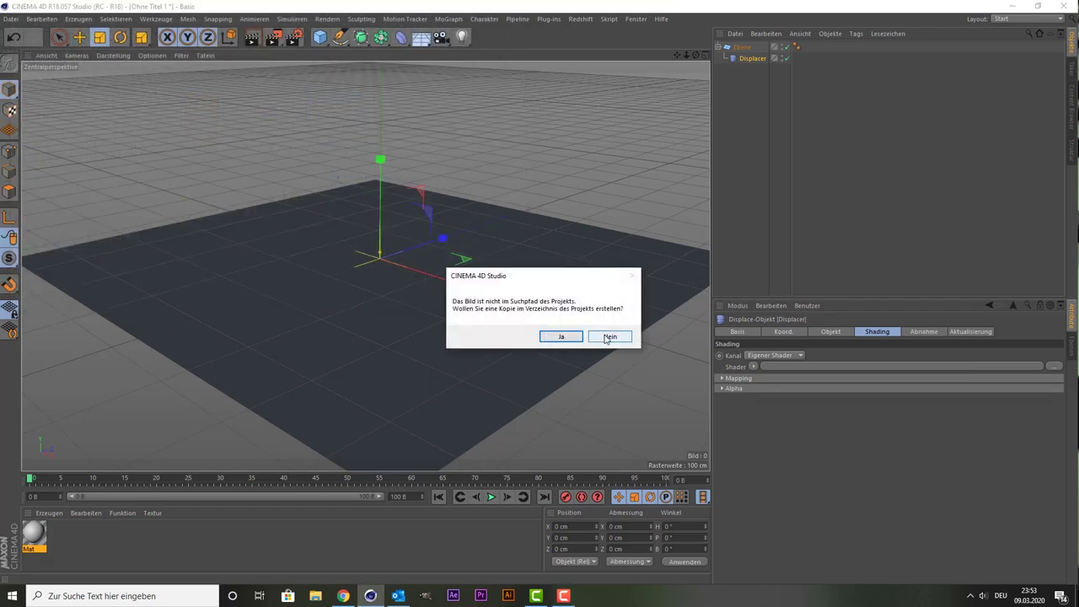
pyautogui.click(607, 336)
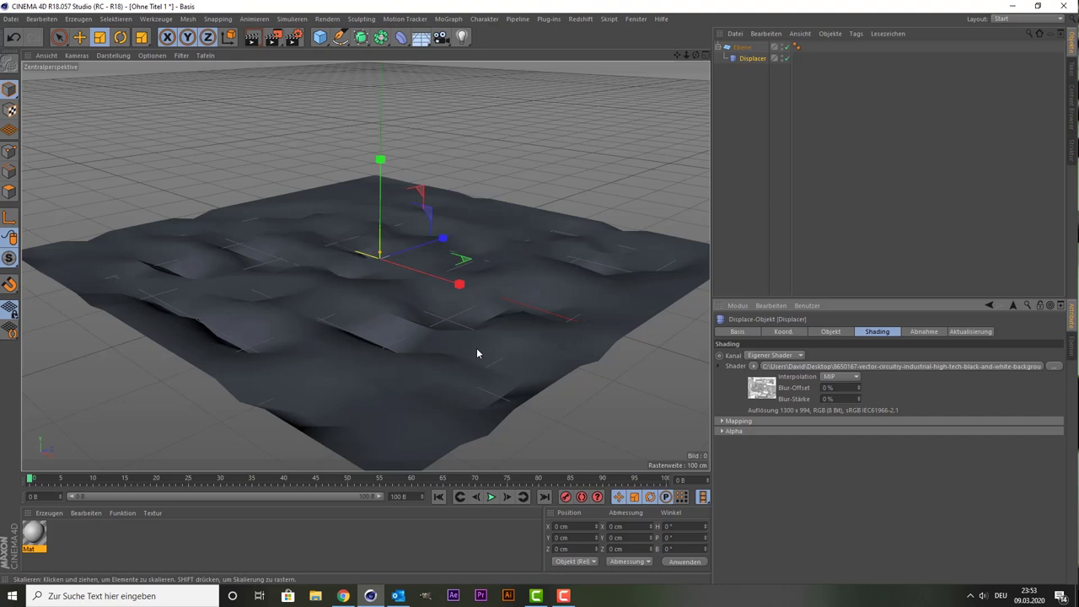
# Give the plane Ebene 1000 width segments and 1000 depth segments
pyautogui.click(742, 47)
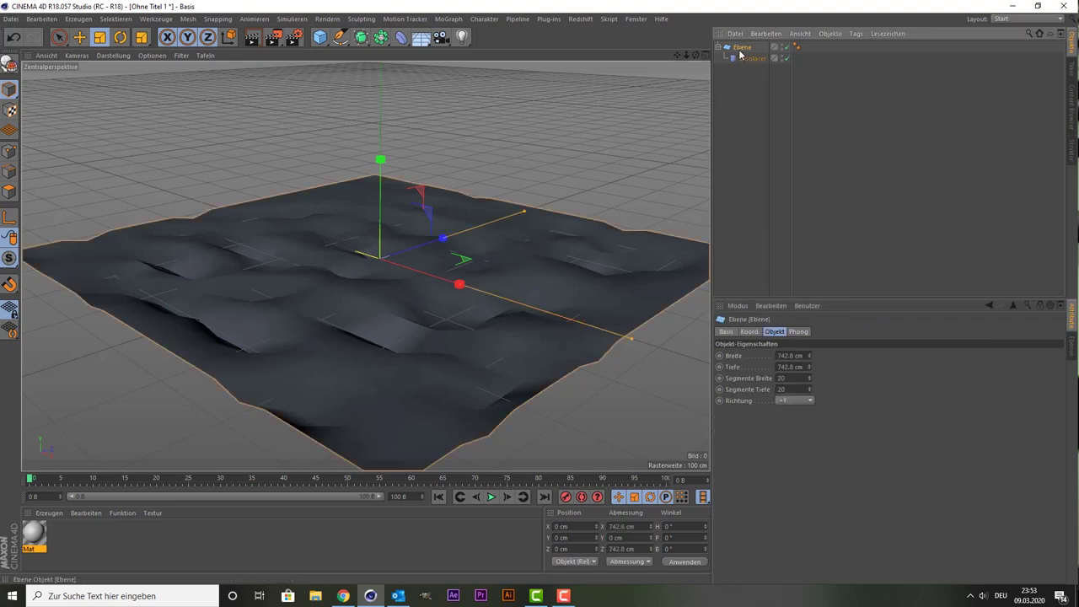
pyautogui.doubleClick(793, 379)
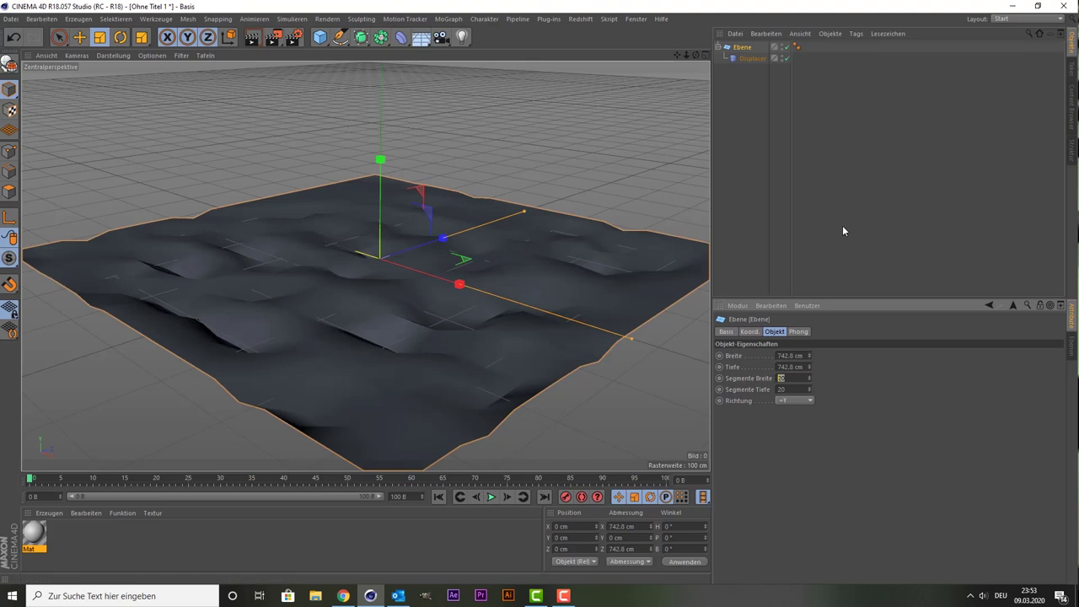
pyautogui.write('1000')
pyautogui.press('Tab')
pyautogui.write('10')
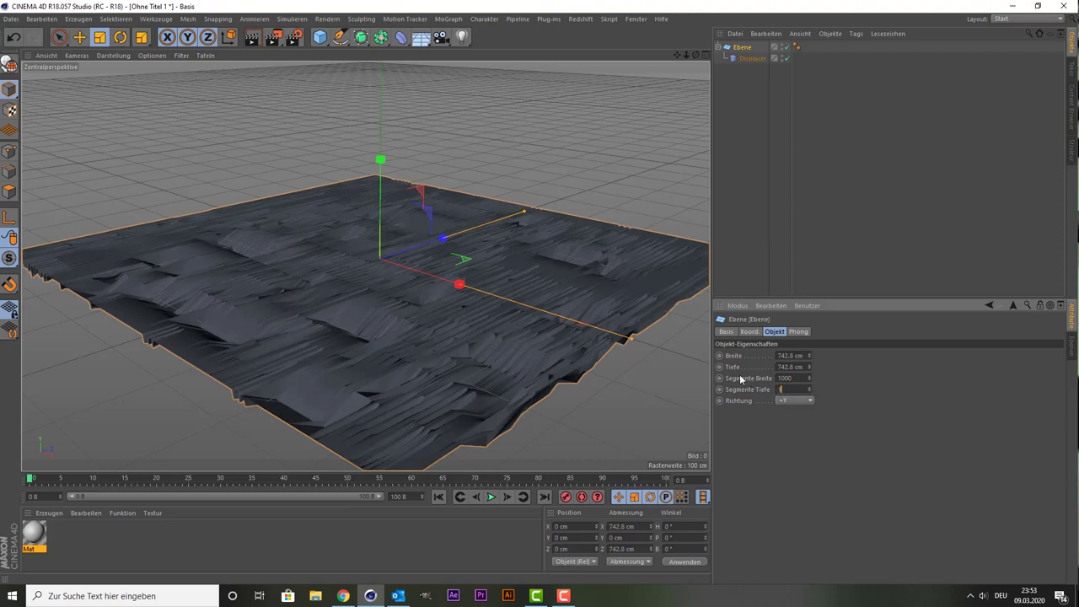
pyautogui.write('00')
pyautogui.press('Return')
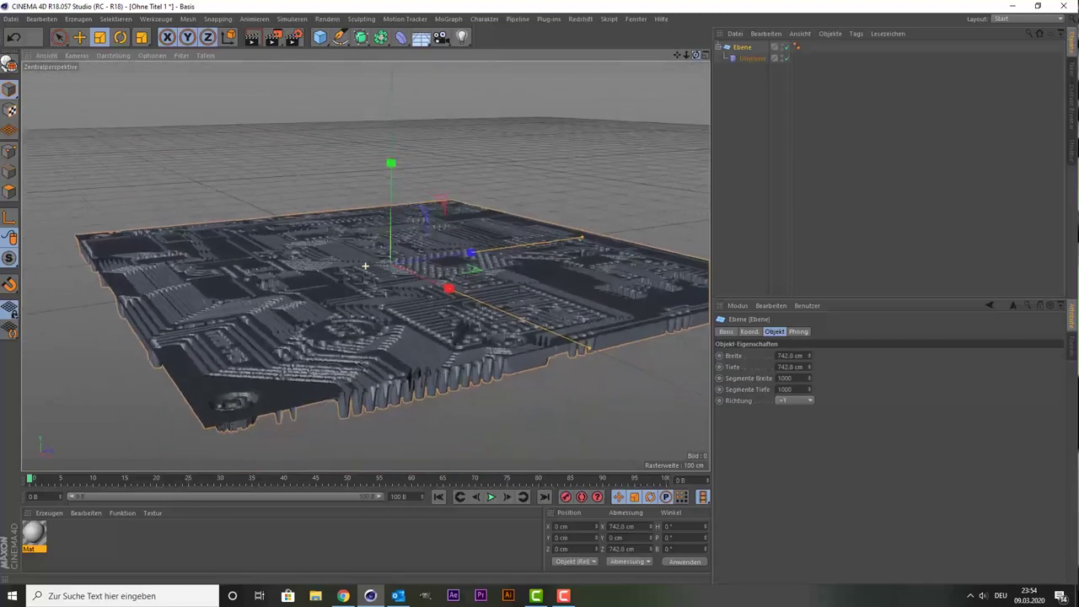
# Set the Displacer's strength to 5%, then -5% to invert the relief
pyautogui.click(747, 58)
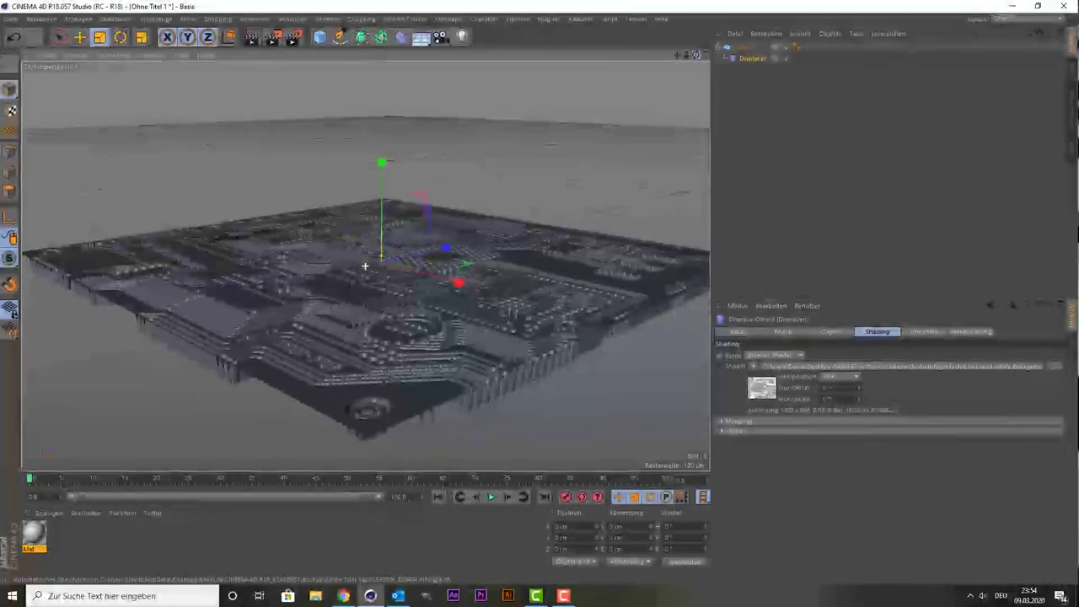
pyautogui.click(834, 331)
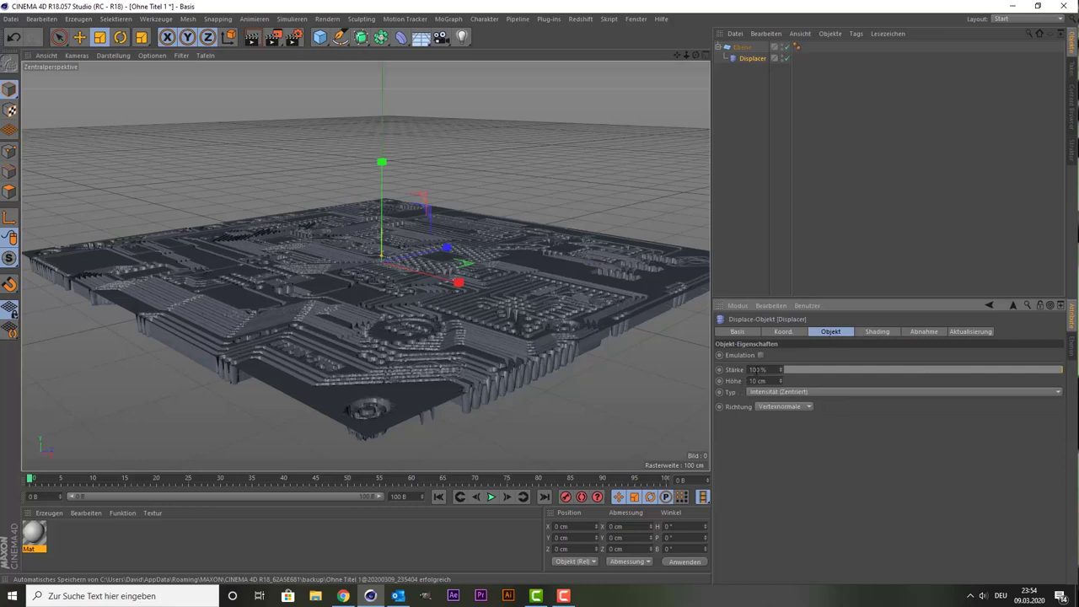
pyautogui.click(749, 370)
pyautogui.write('5')
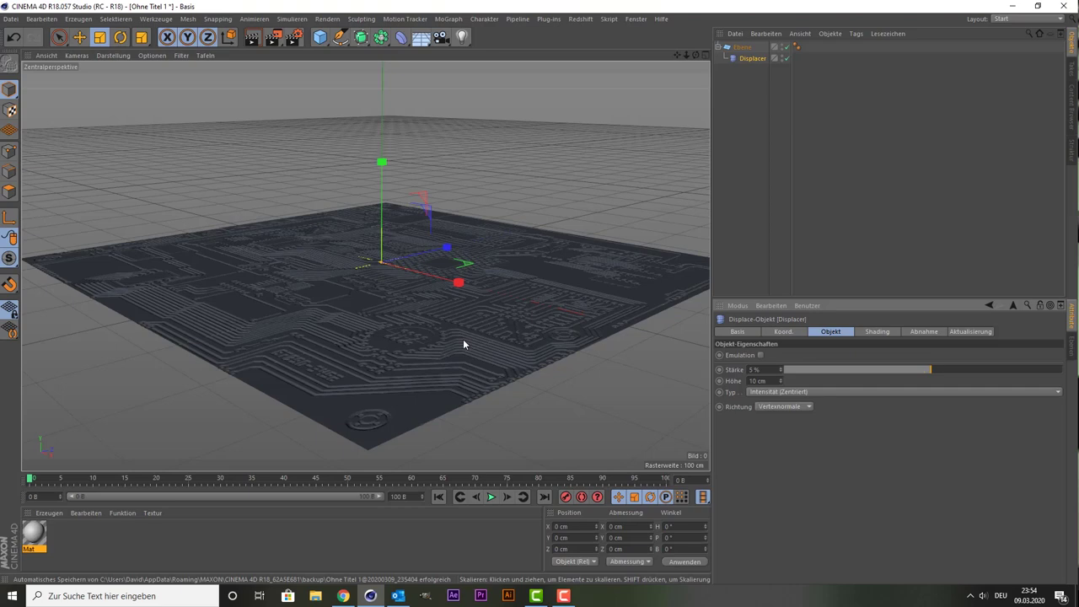
pyautogui.scroll(3, 463, 339)
pyautogui.scroll(3, 478, 327)
pyautogui.scroll(3, 493, 305)
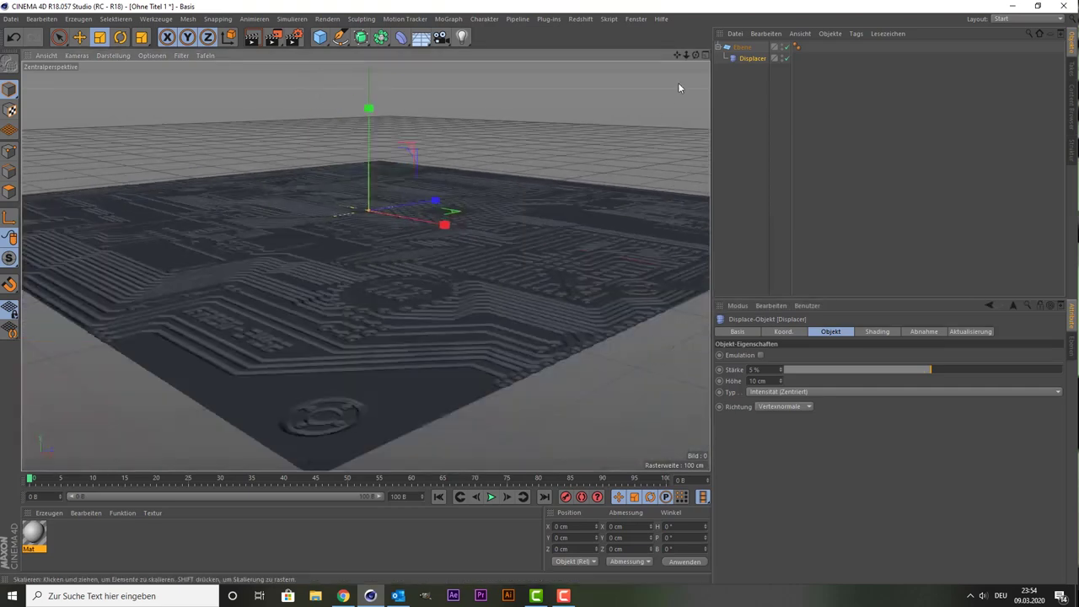
pyautogui.moveTo(697, 55); pyautogui.dragTo(365, 265)
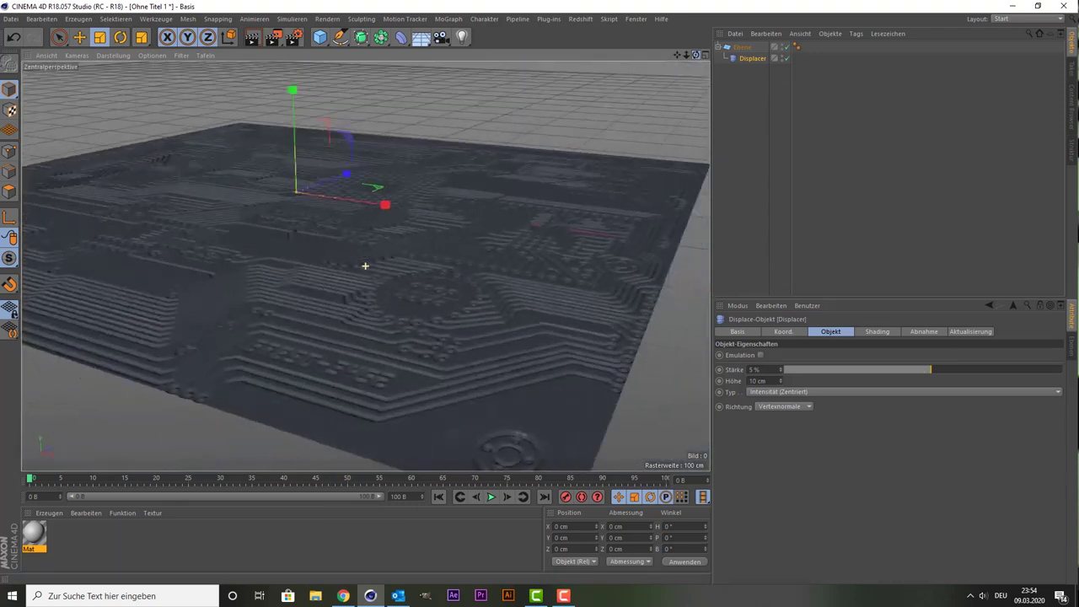
pyautogui.moveTo(365, 266); pyautogui.dragTo(365, 265)
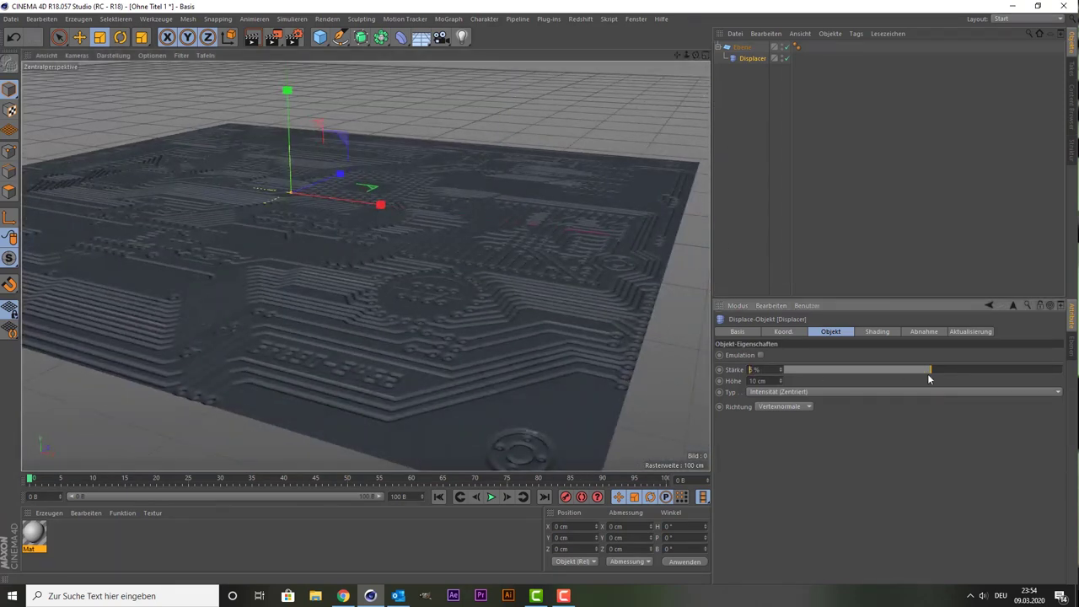
pyautogui.write('-5')
pyautogui.press('Return')
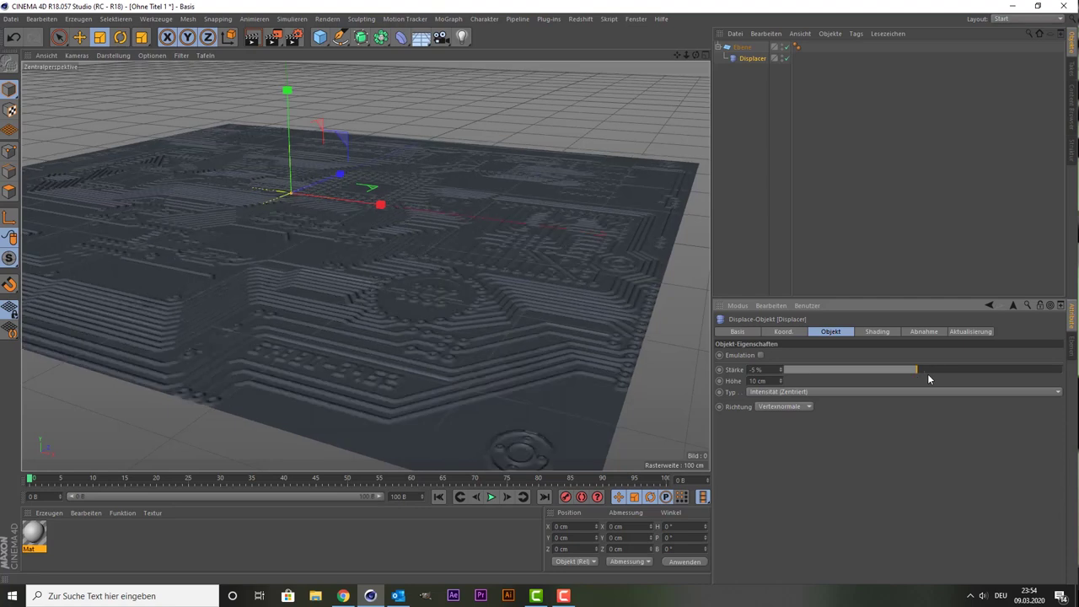
# Change the displacement strength to -10% for a shallower inverted relief
pyautogui.scroll(2, 538, 366)
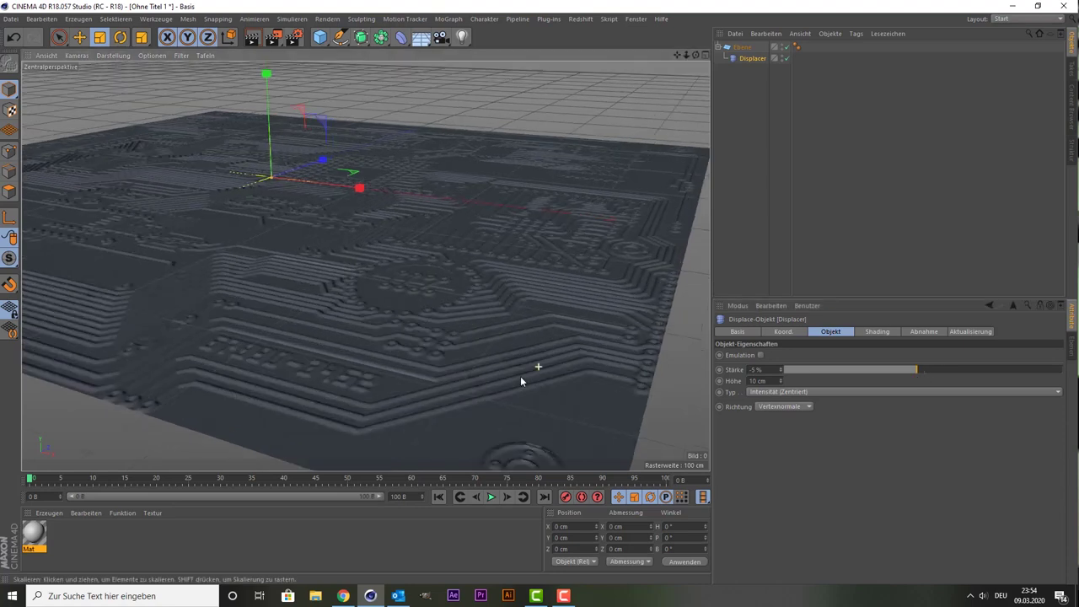
pyautogui.scroll(3, 520, 376)
pyautogui.scroll(-2, 514, 377)
pyautogui.scroll(-2, 510, 378)
pyautogui.scroll(-2, 509, 380)
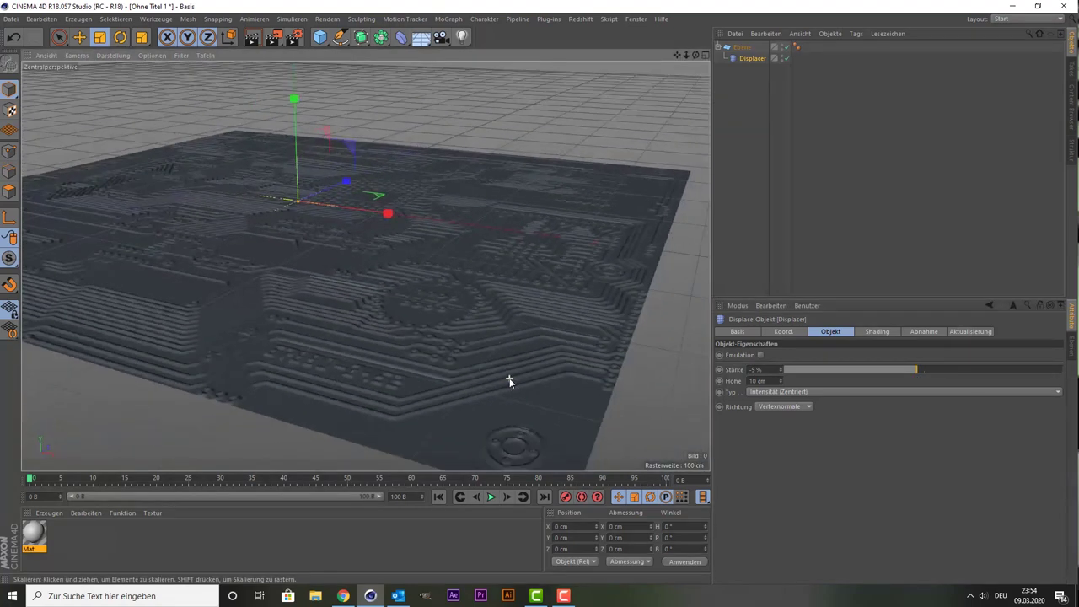
pyautogui.click(752, 369)
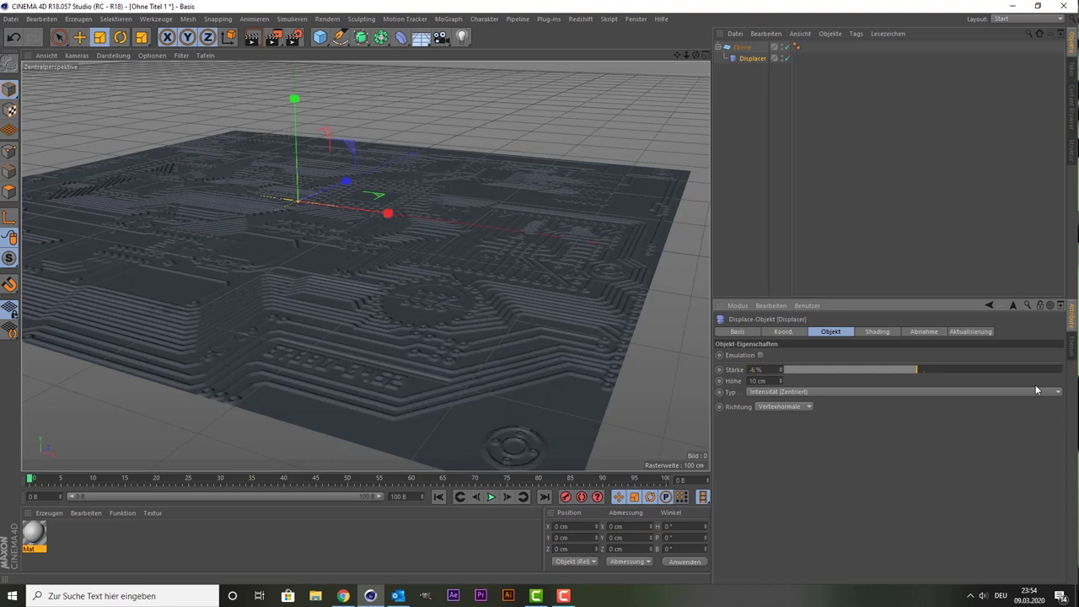
pyautogui.write('-10')
pyautogui.press('Return')
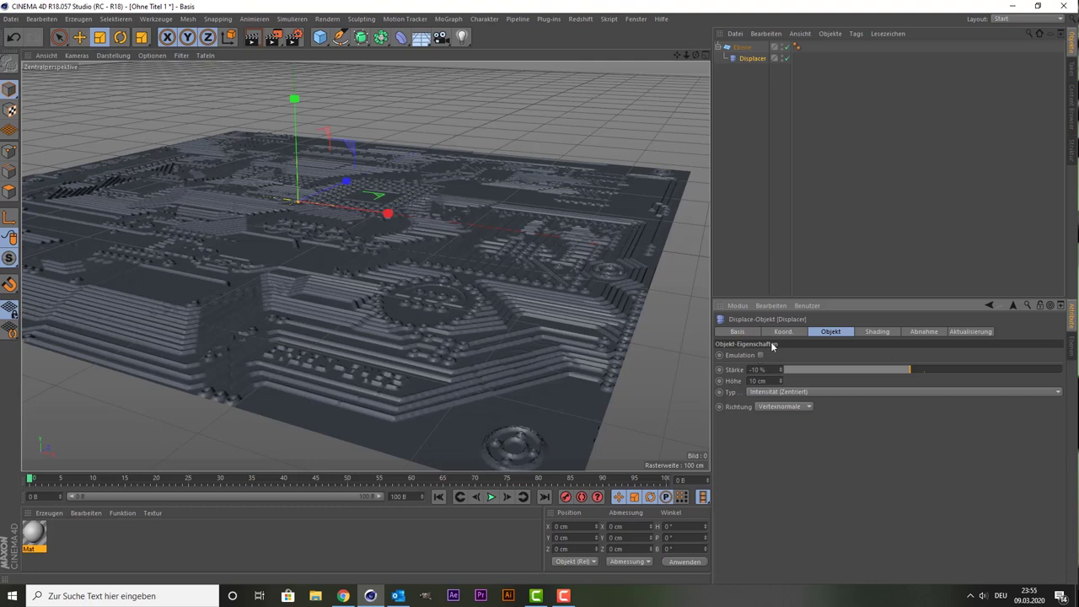
pyautogui.click(733, 48)
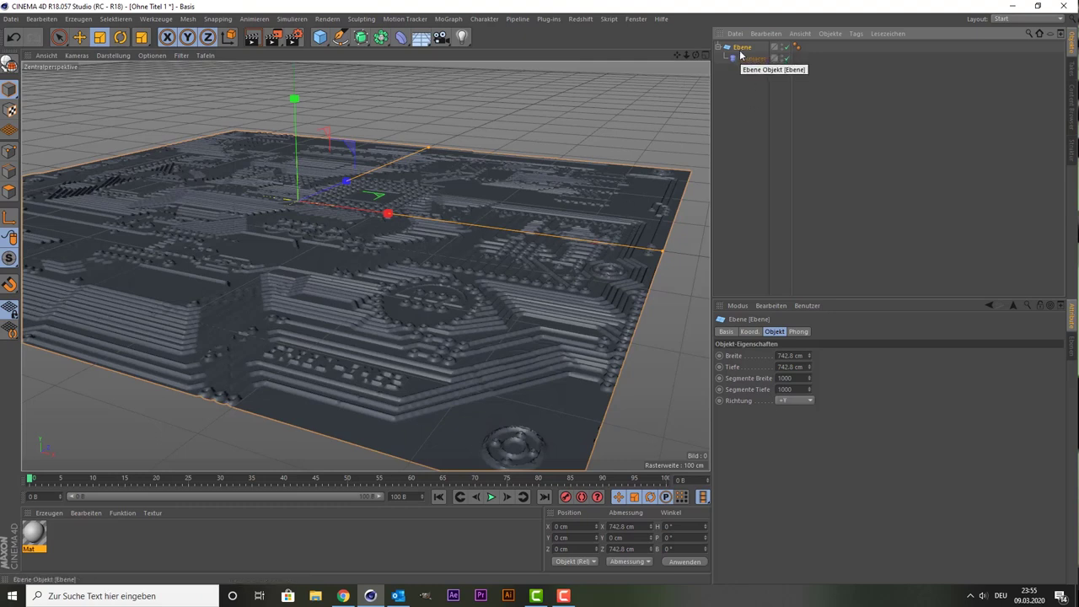
# Duplicate the plane as Ebene.1 and set its Displacer strength to 10%
pyautogui.hotkey('ctrl', 'c')
pyautogui.hotkey('ctrl', 'v')
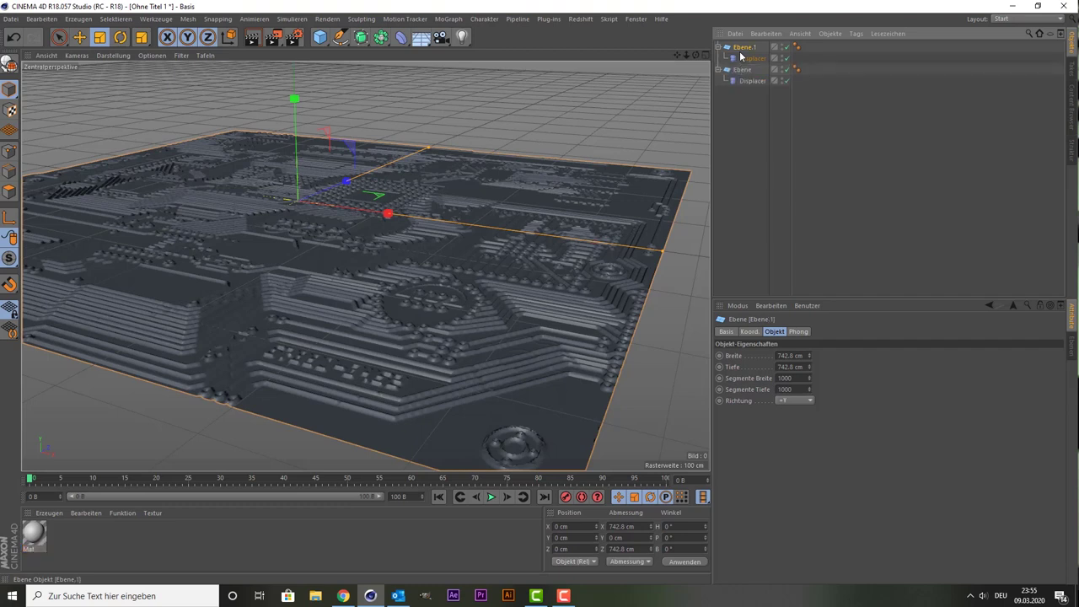
pyautogui.press('space')
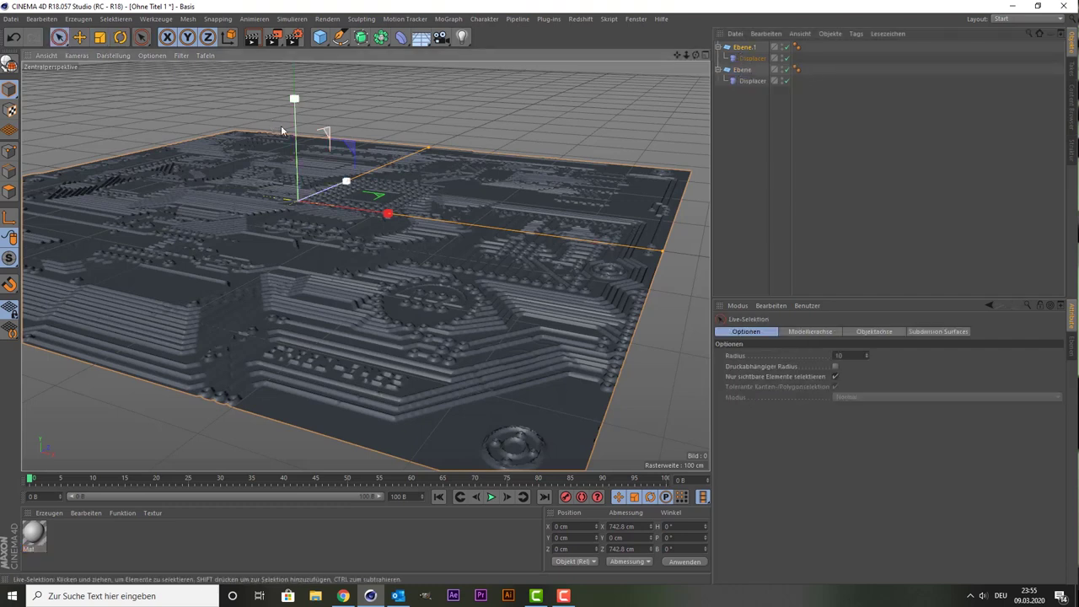
pyautogui.click(753, 58)
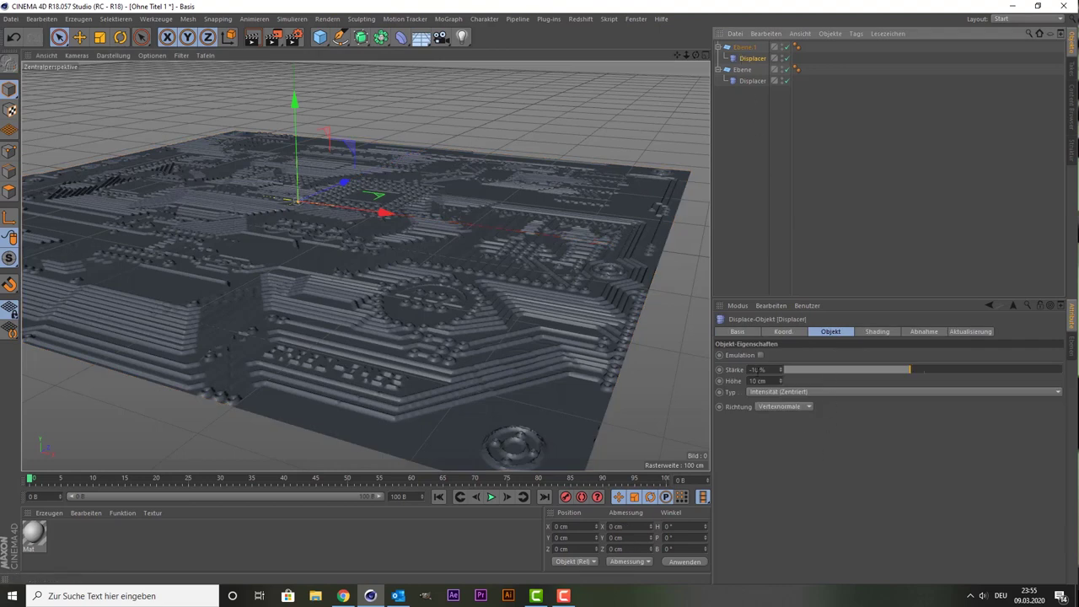
pyautogui.click(750, 369)
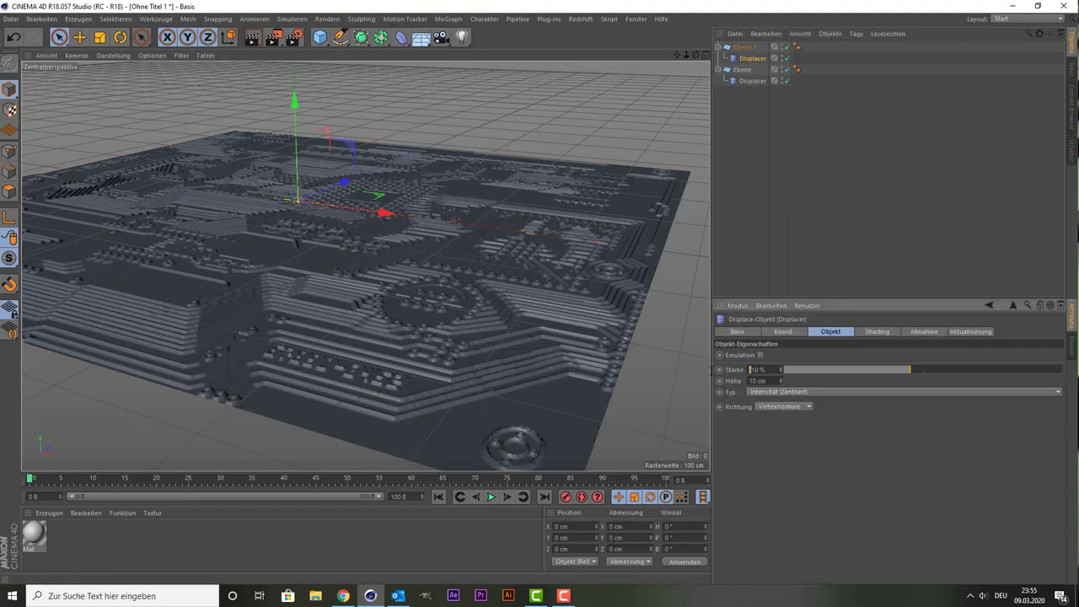
pyautogui.press('Delete')
pyautogui.press('Return')
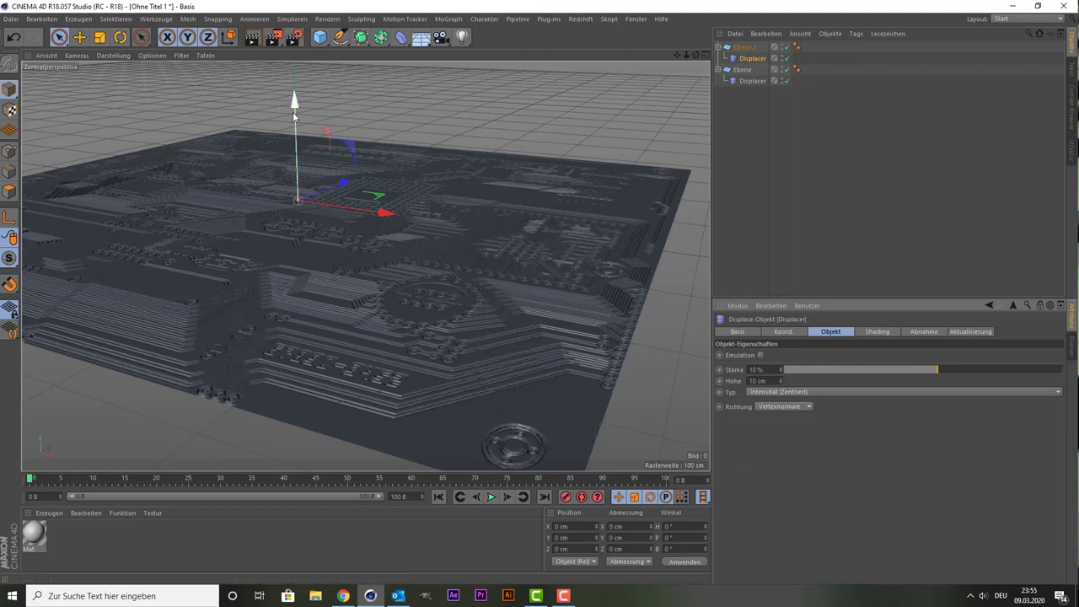
# Move Ebene.1 down along Y to about -1.873 cm
pyautogui.moveTo(294, 122); pyautogui.dragTo(294, 130)
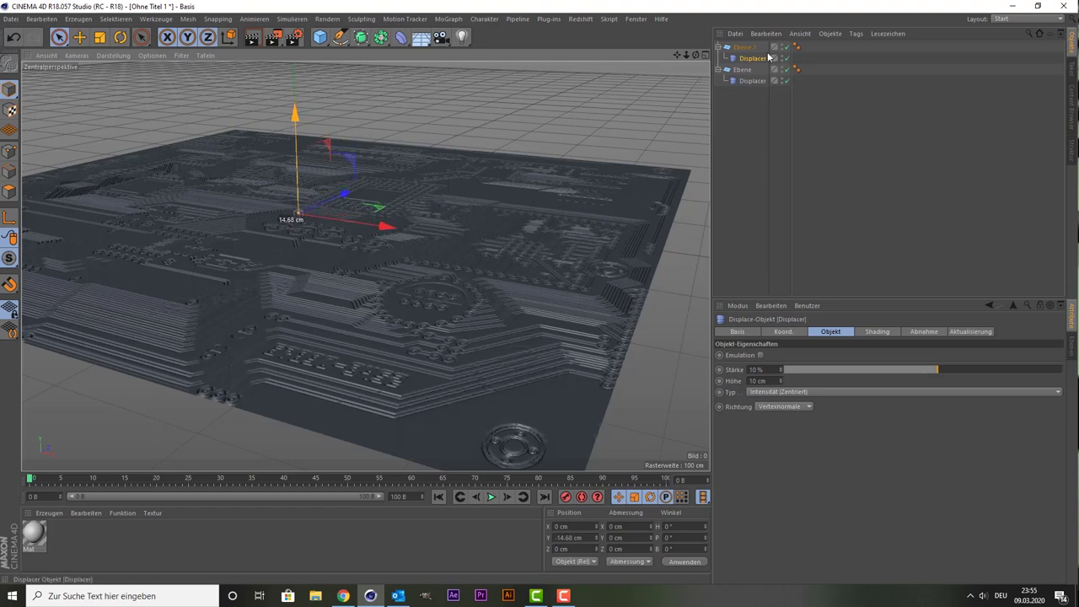
pyautogui.click(354, 137)
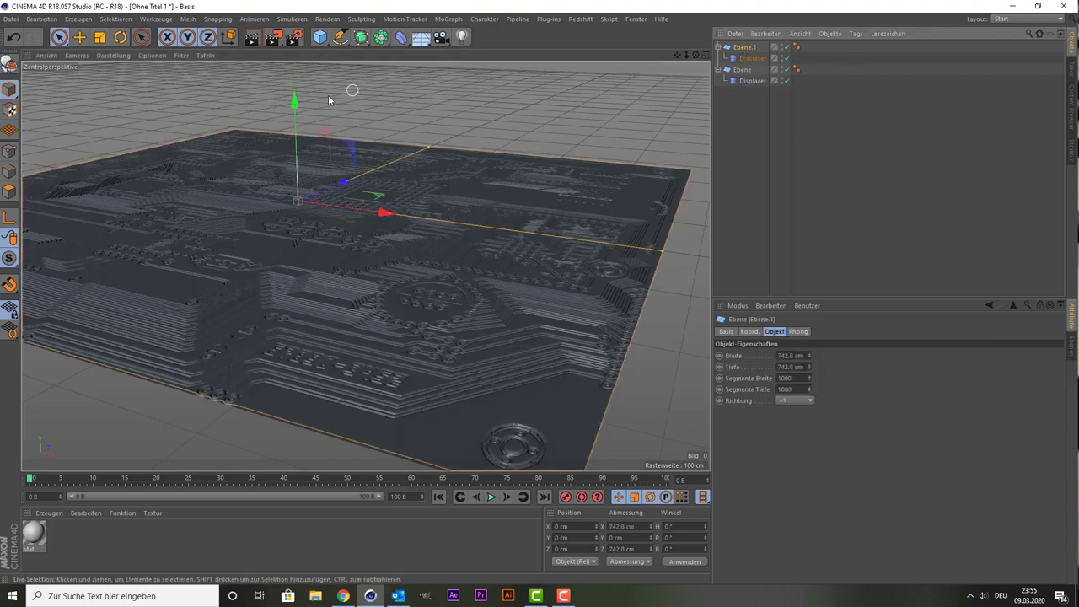
pyautogui.moveTo(296, 113); pyautogui.dragTo(296, 116)
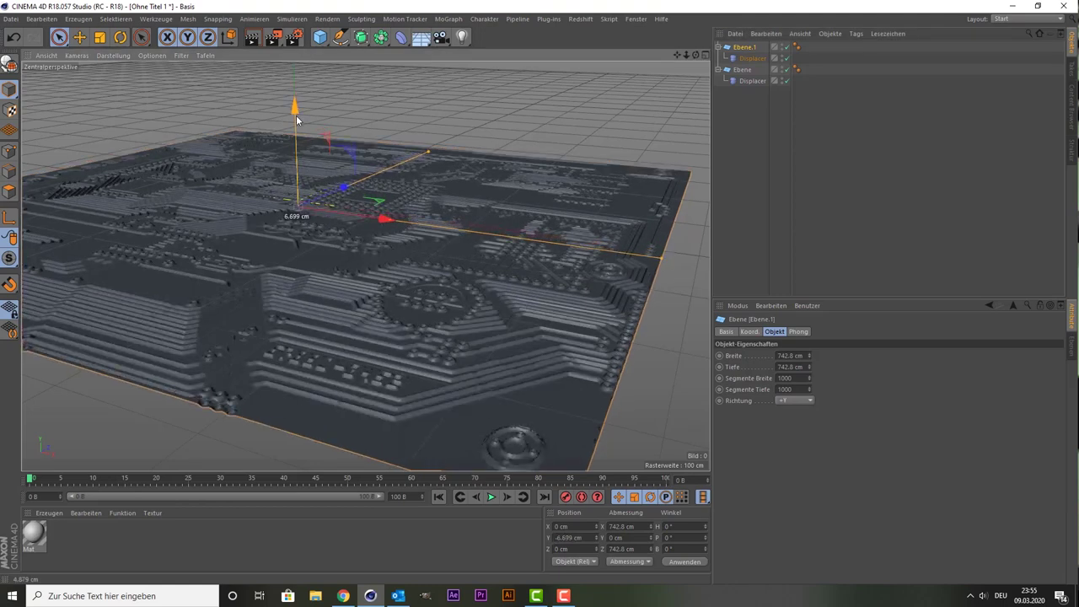
pyautogui.moveTo(296, 115); pyautogui.dragTo(296, 114)
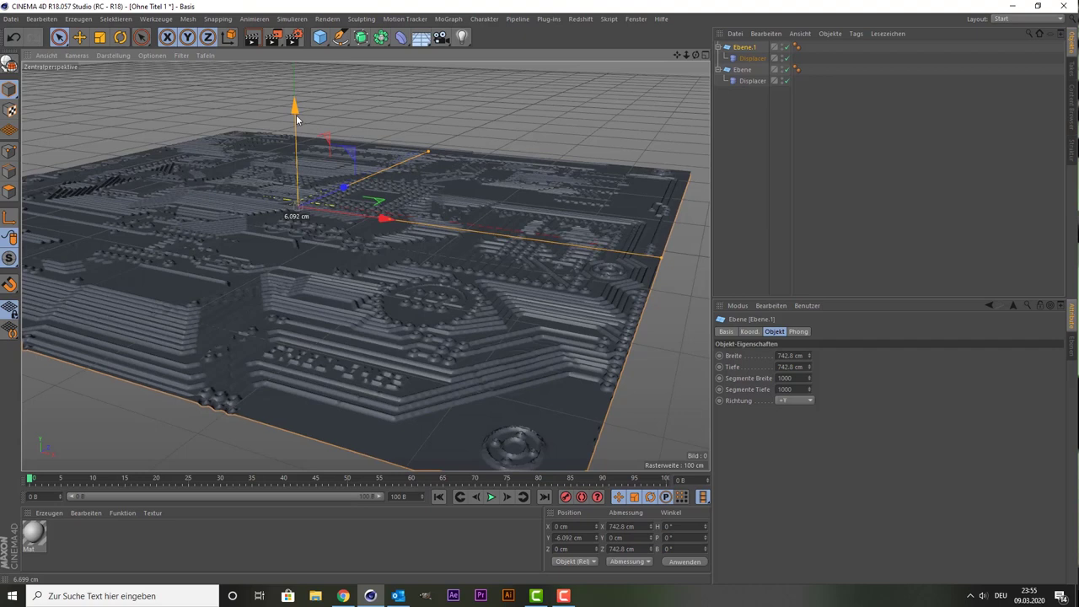
pyautogui.moveTo(296, 113); pyautogui.dragTo(296, 108)
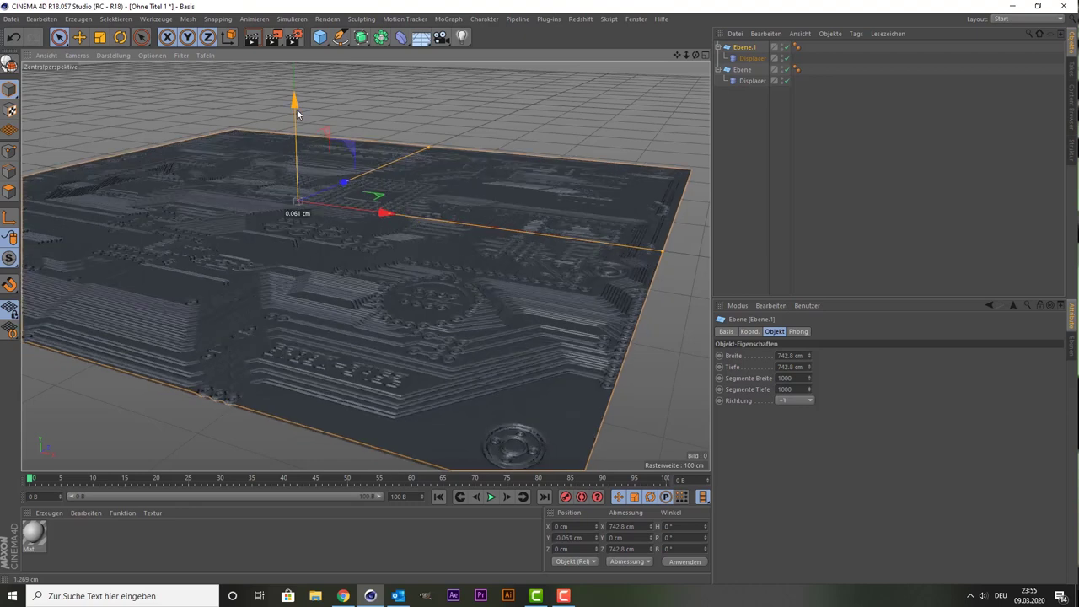
pyautogui.moveTo(296, 109); pyautogui.dragTo(297, 111)
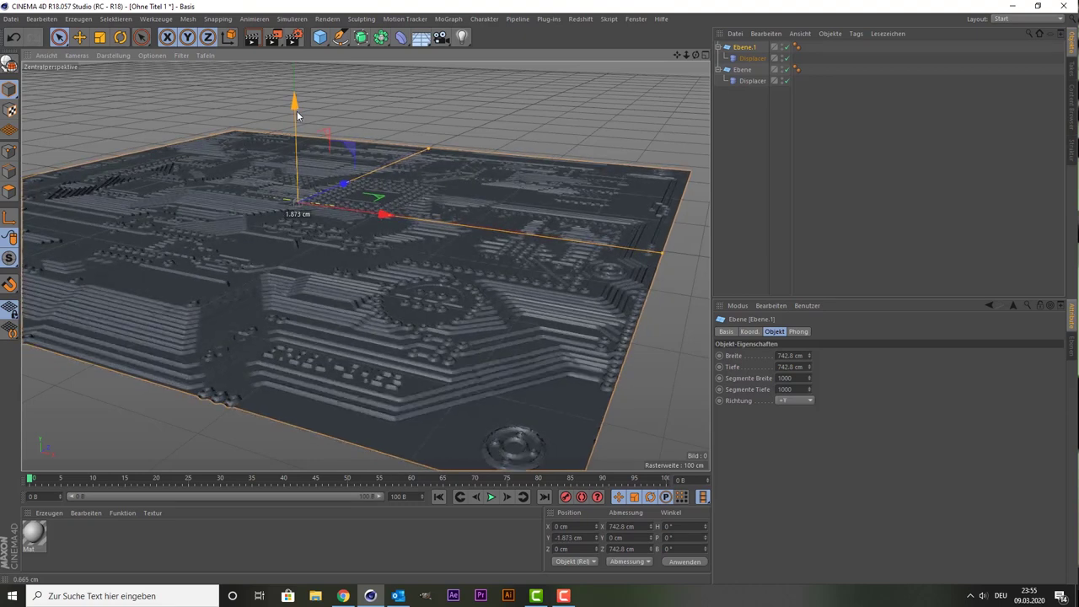
pyautogui.scroll(-3, 428, 329)
pyautogui.scroll(-2, 428, 329)
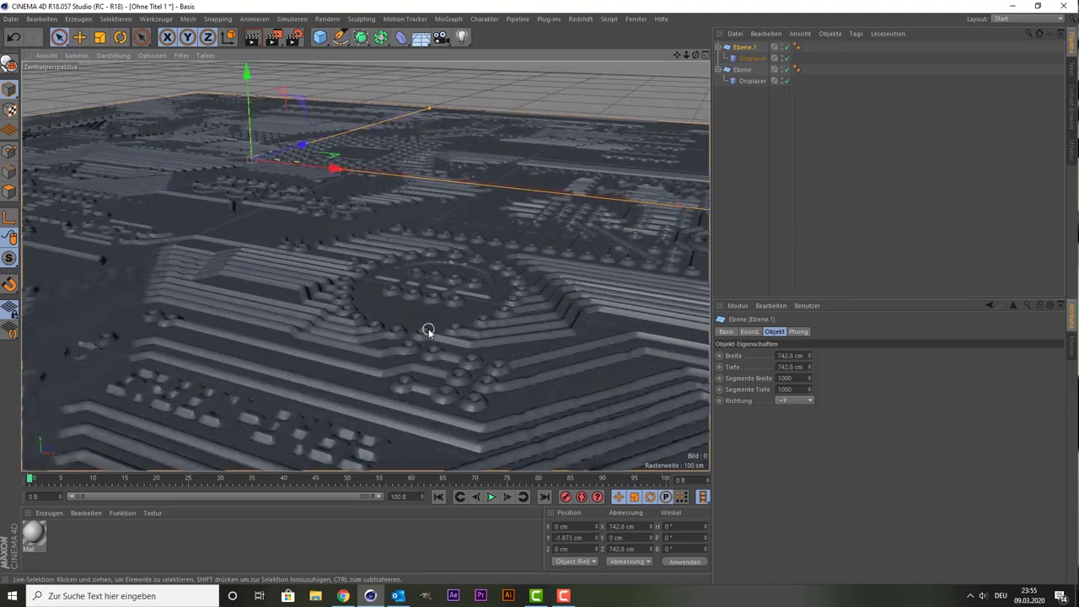
# Replace the default material Mat with a new Redshift material
pyautogui.click(33, 535)
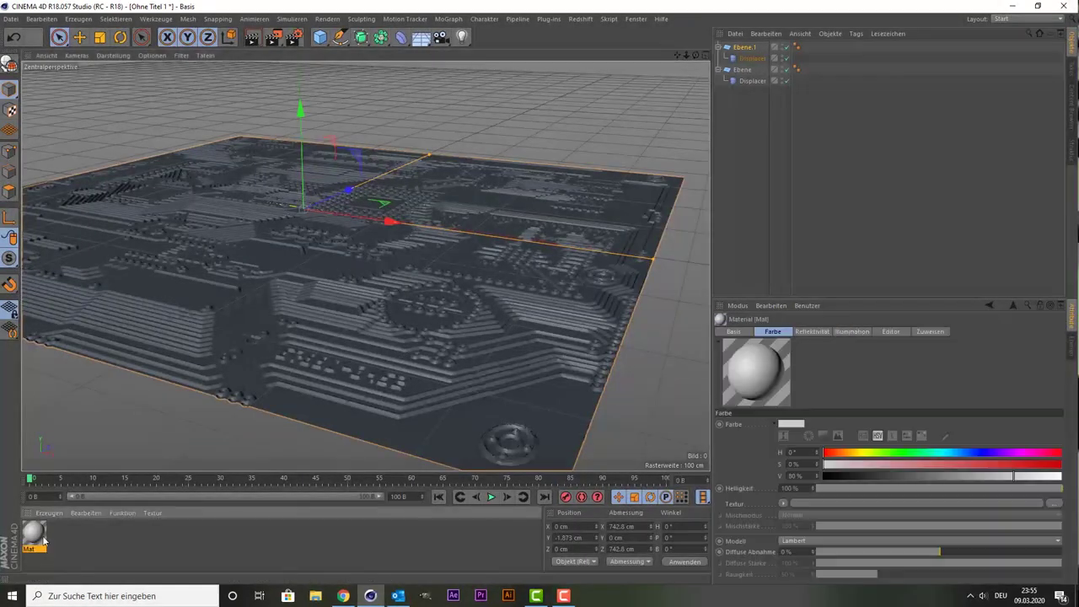
pyautogui.press('Delete')
pyautogui.click(41, 513)
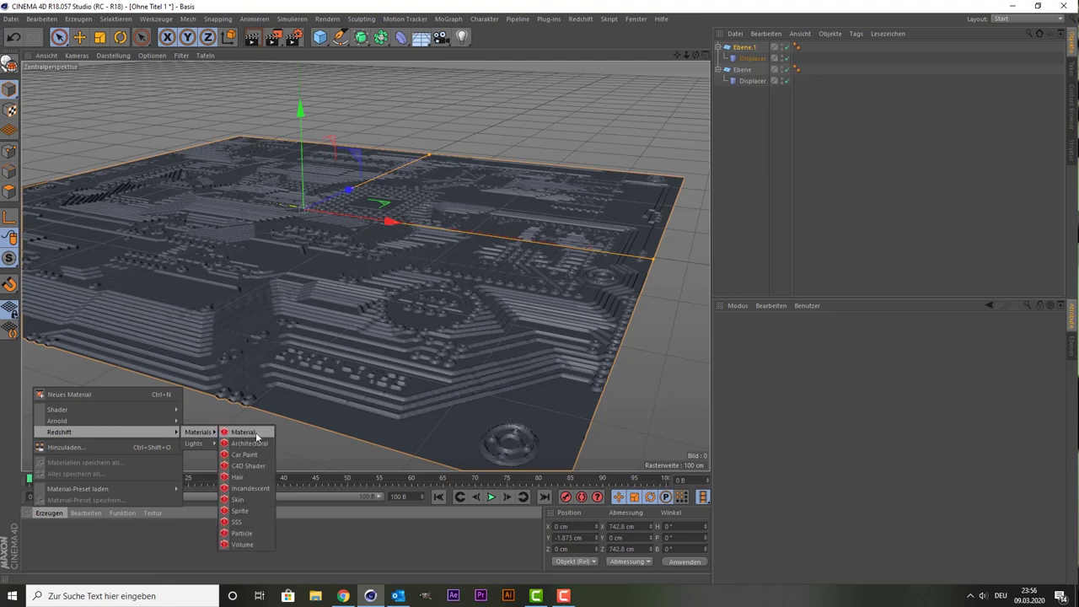
pyautogui.moveTo(59, 432)
pyautogui.click(257, 439)
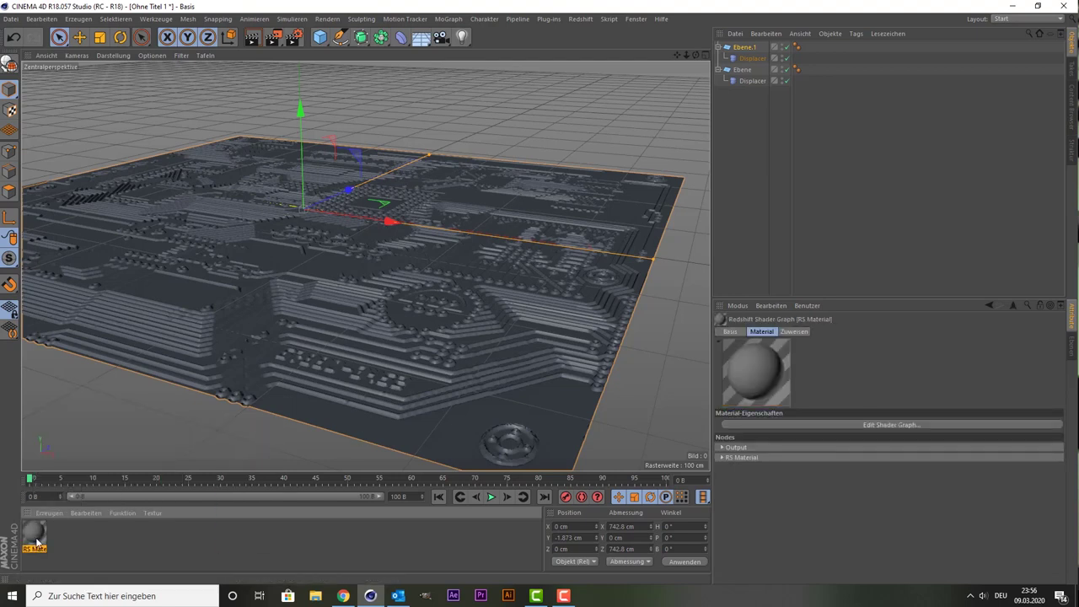
pyautogui.doubleClick(36, 538)
# Set the RS Material's diffuse colour to a dark green
pyautogui.click(249, 150)
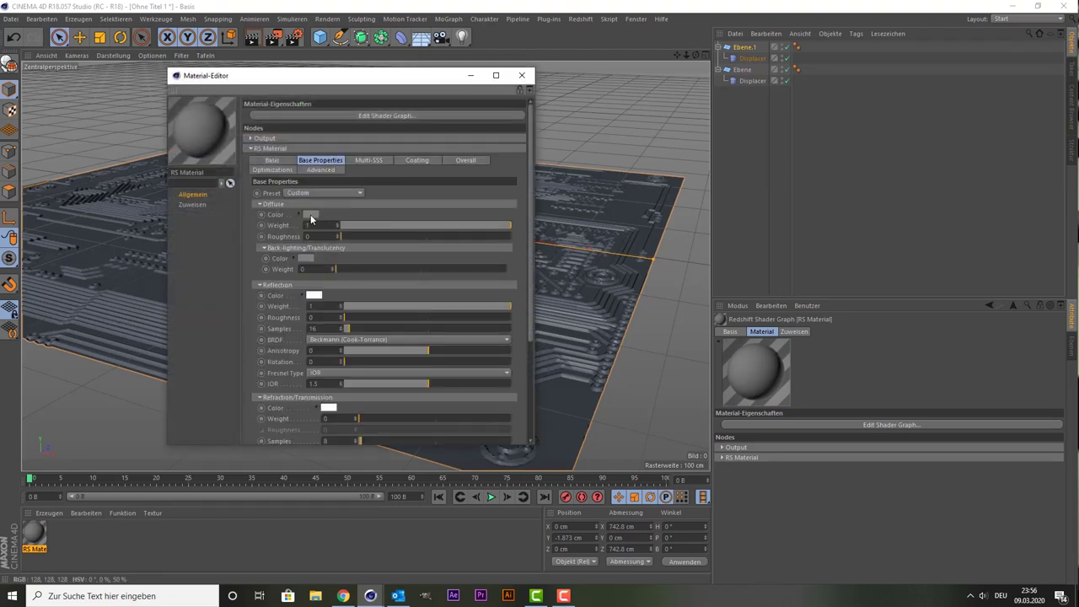
pyautogui.click(311, 215)
pyautogui.click(304, 213)
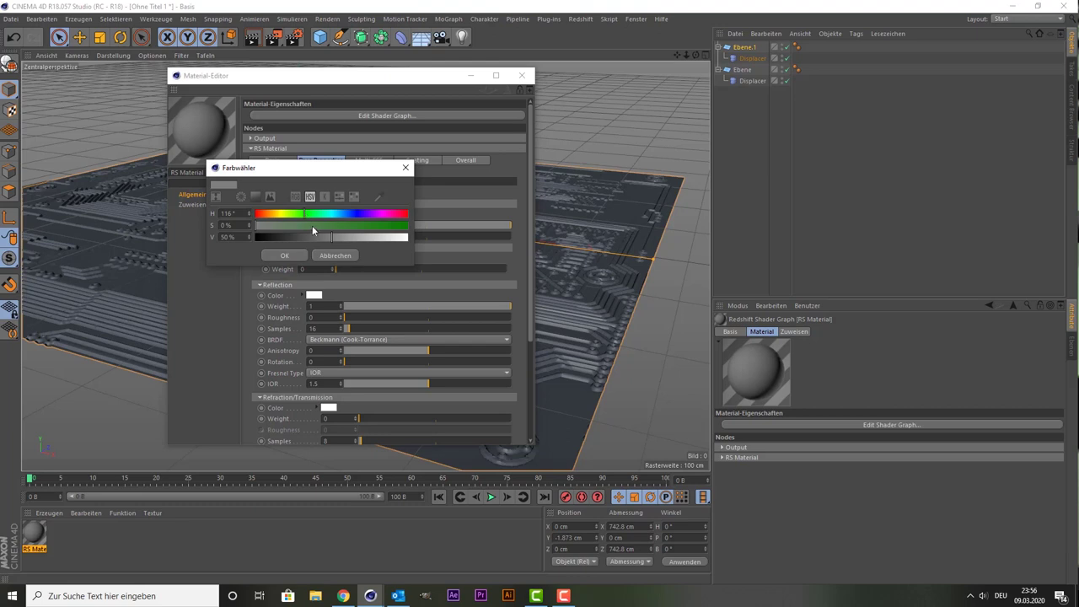
pyautogui.moveTo(315, 230); pyautogui.dragTo(408, 225)
pyautogui.moveTo(326, 238); pyautogui.dragTo(307, 237)
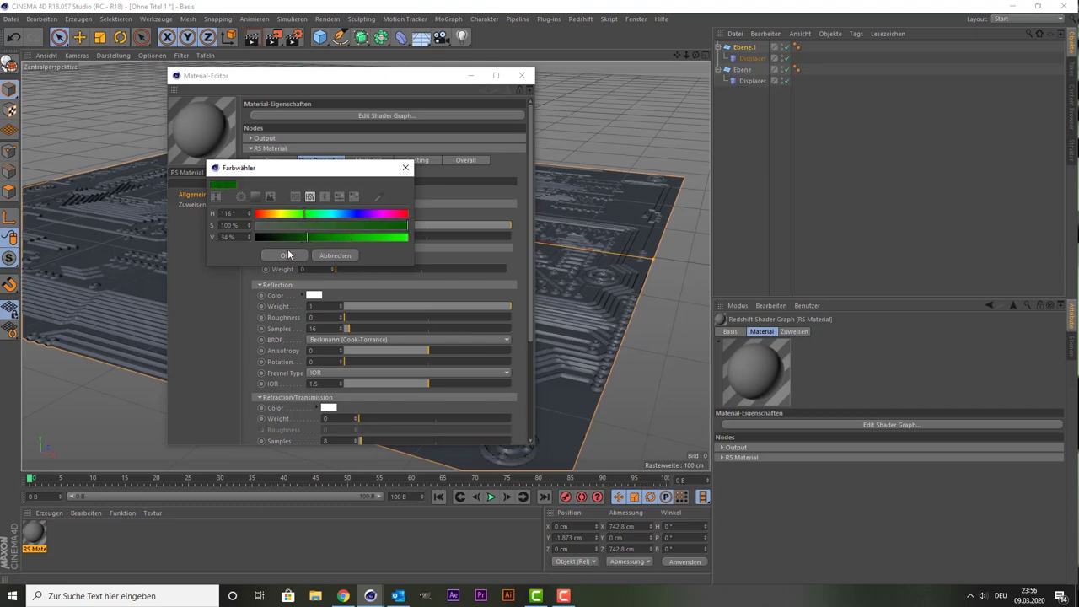
pyautogui.click(288, 254)
# Apply the Plastic preset and re-pick the dark green diffuse (H 106°, S 100%, V 38%)
pyautogui.click(318, 193)
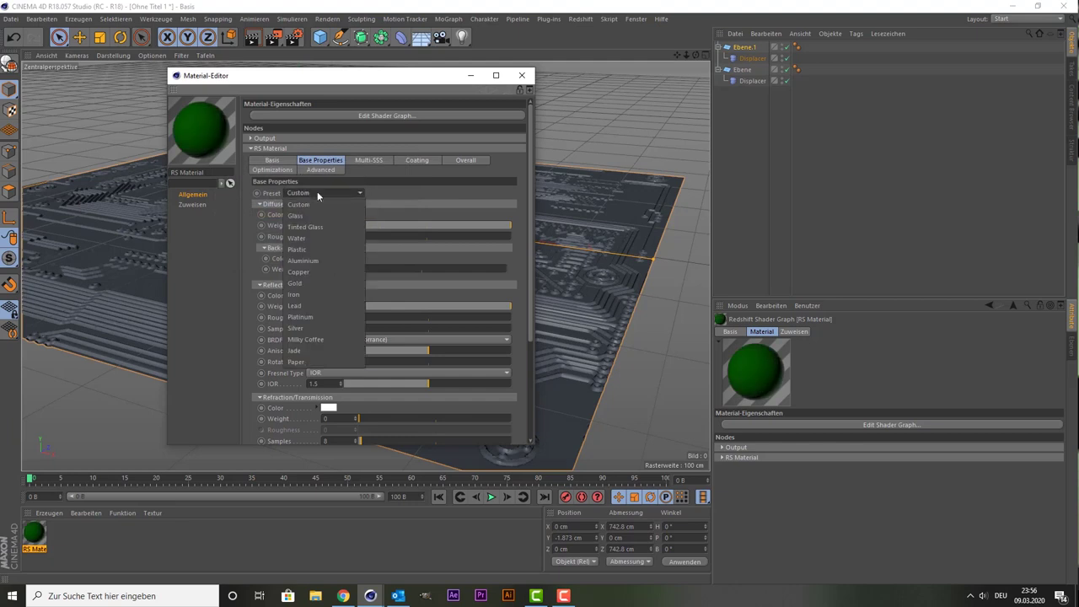
pyautogui.click(305, 249)
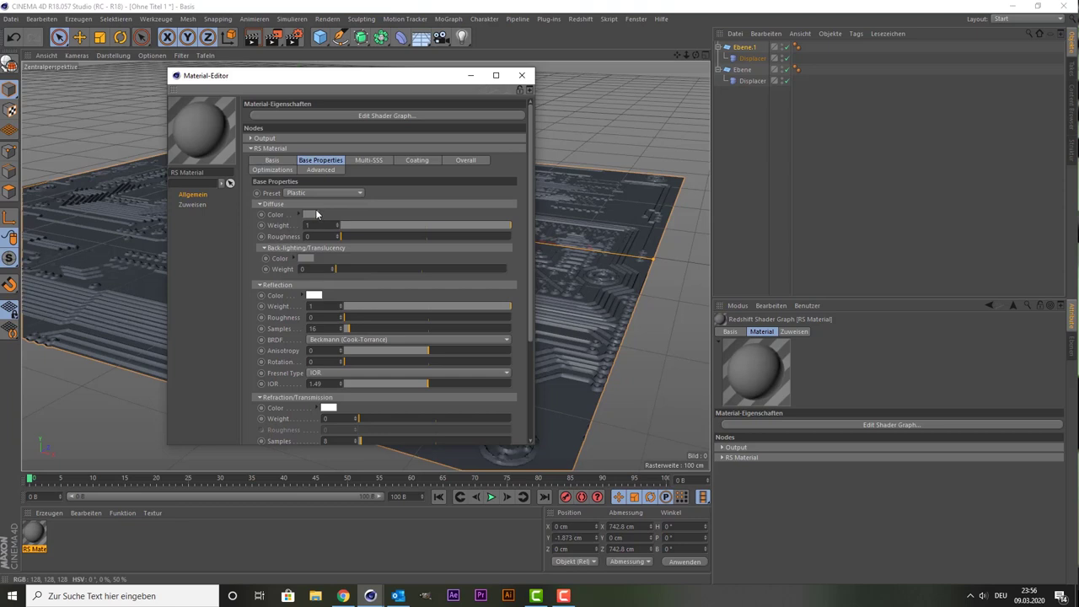
pyautogui.click(312, 215)
pyautogui.moveTo(312, 209); pyautogui.dragTo(305, 207)
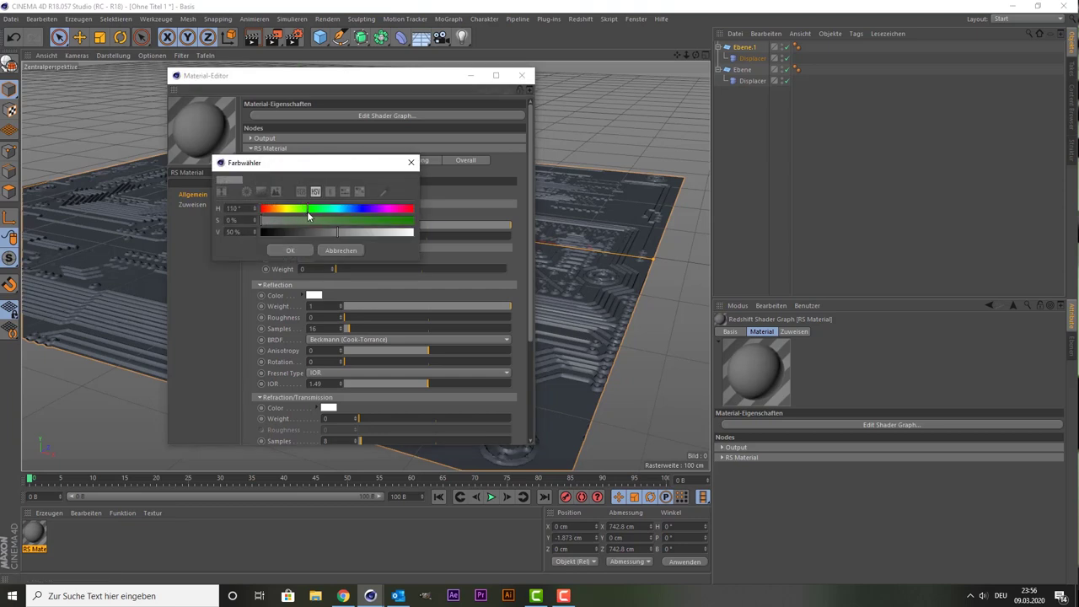
pyautogui.click(306, 220)
pyautogui.moveTo(316, 220)
pyautogui.mouseDown()
pyautogui.moveTo(427, 217)
pyautogui.moveTo(316, 230)
pyautogui.mouseUp()
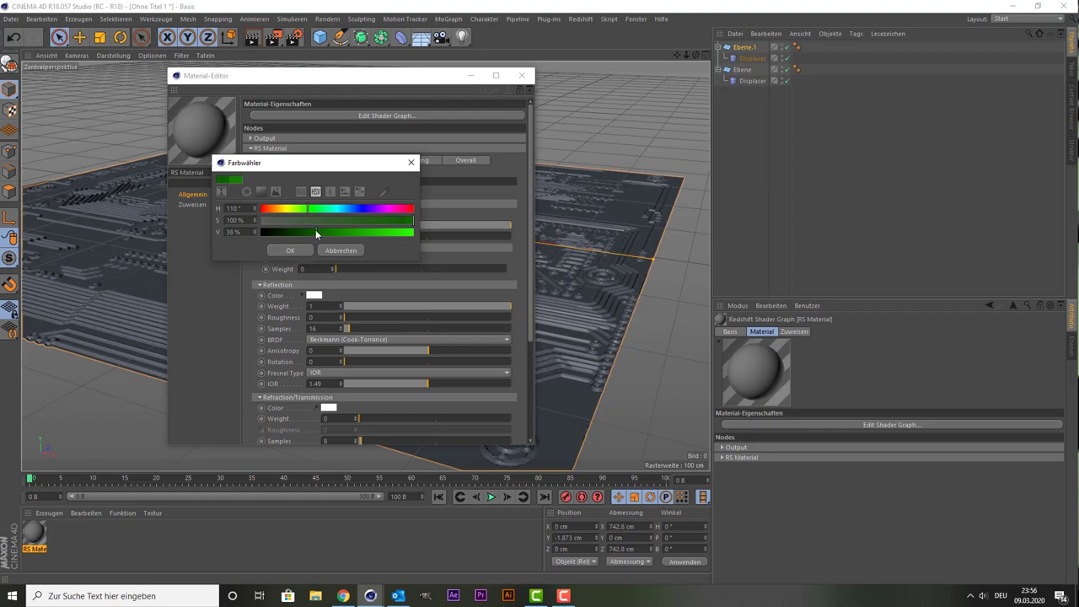
pyautogui.click(290, 251)
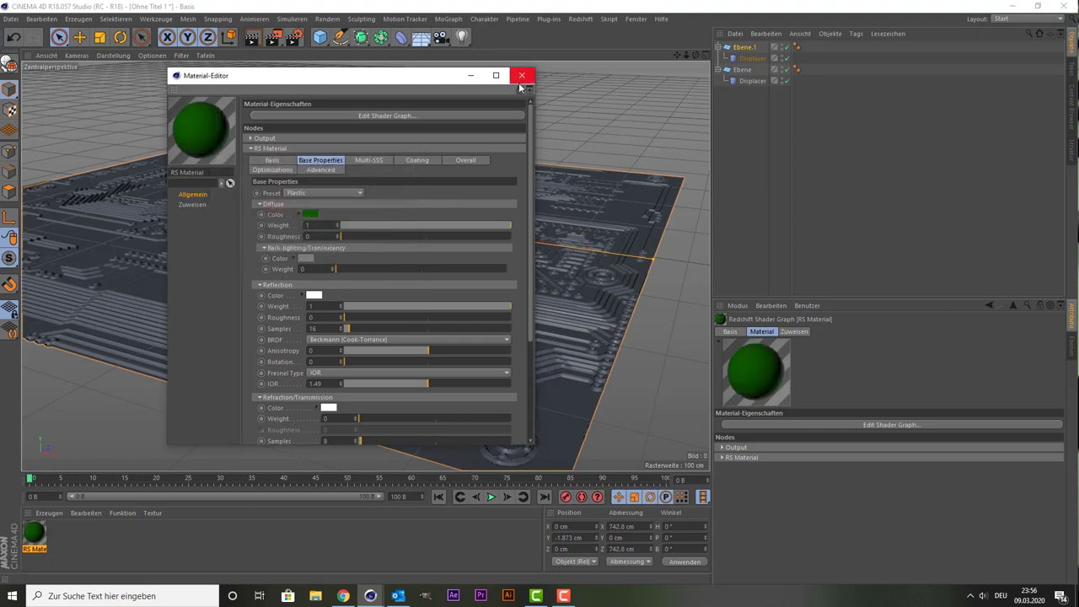
pyautogui.click(521, 76)
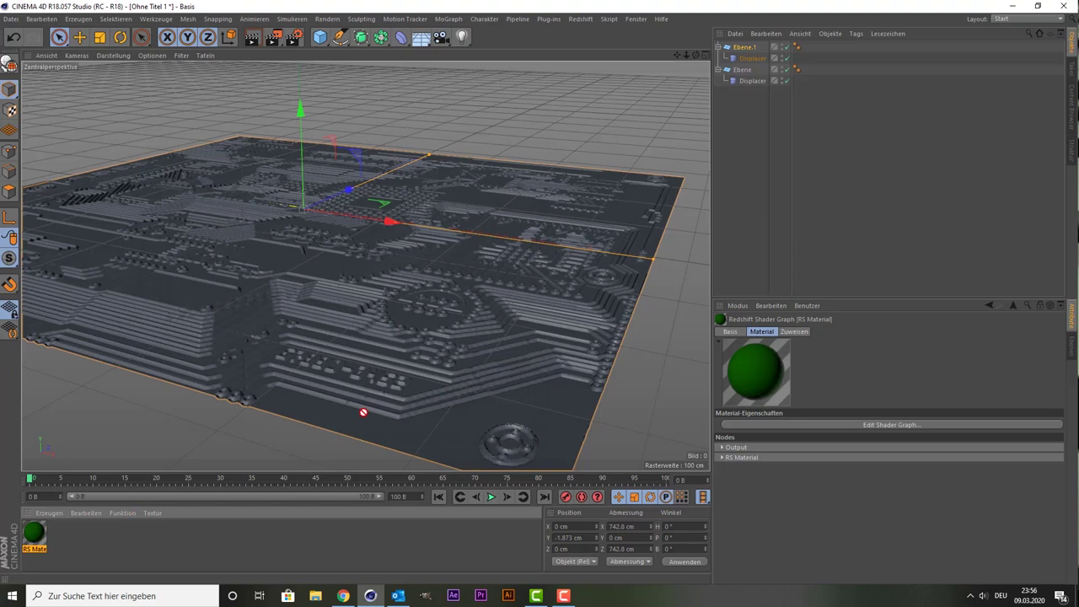
# Apply the green RS material to Ebene.1
pyautogui.moveTo(363, 412); pyautogui.dragTo(750, 51)
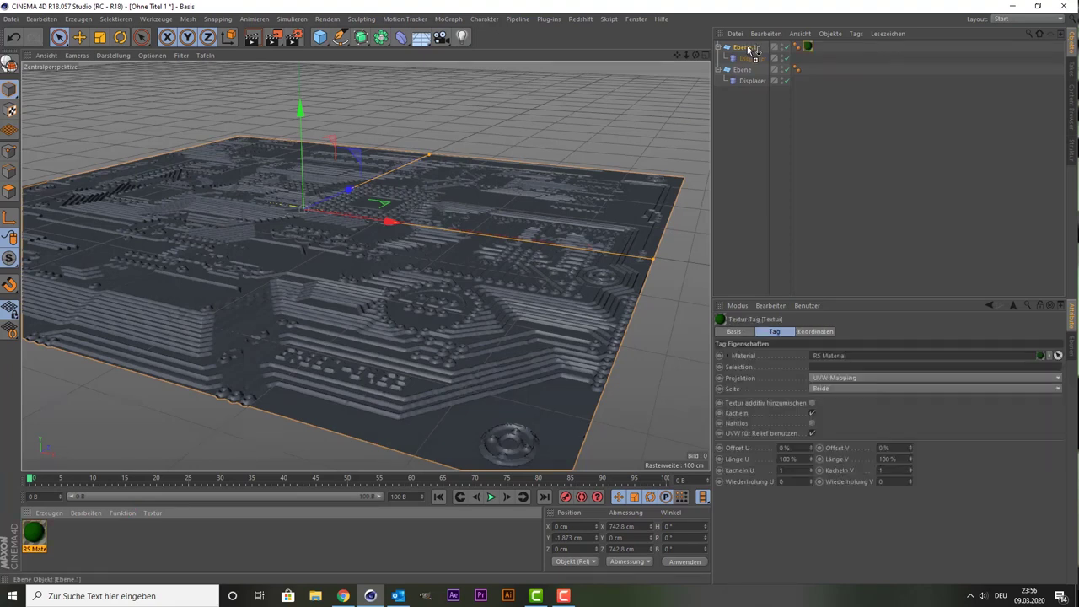
pyautogui.click(36, 531)
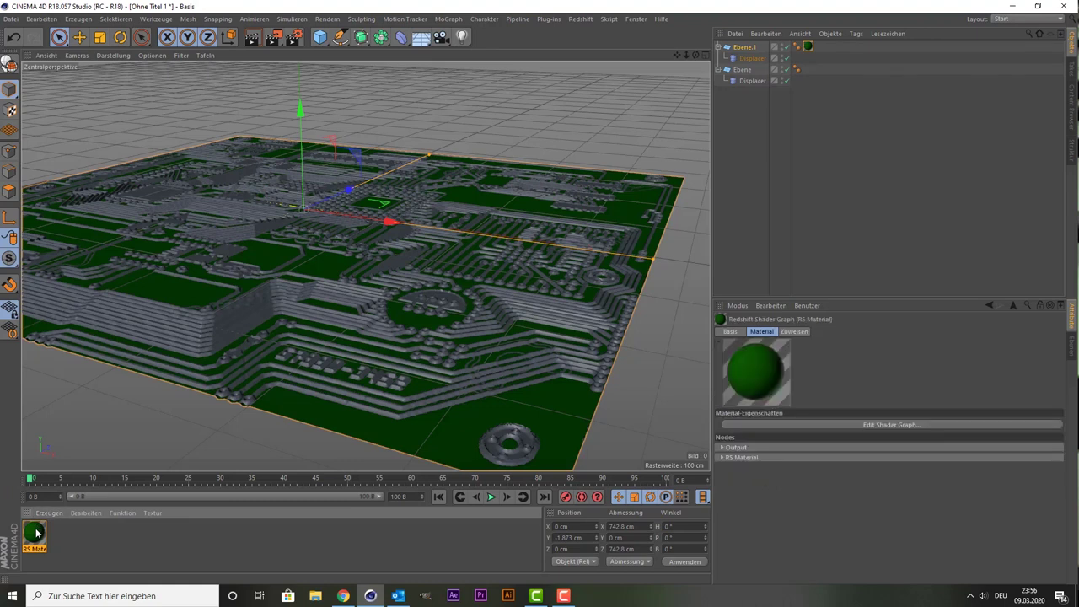
pyautogui.hotkey('ctrl', 'c')
pyautogui.hotkey('ctrl', 'v')
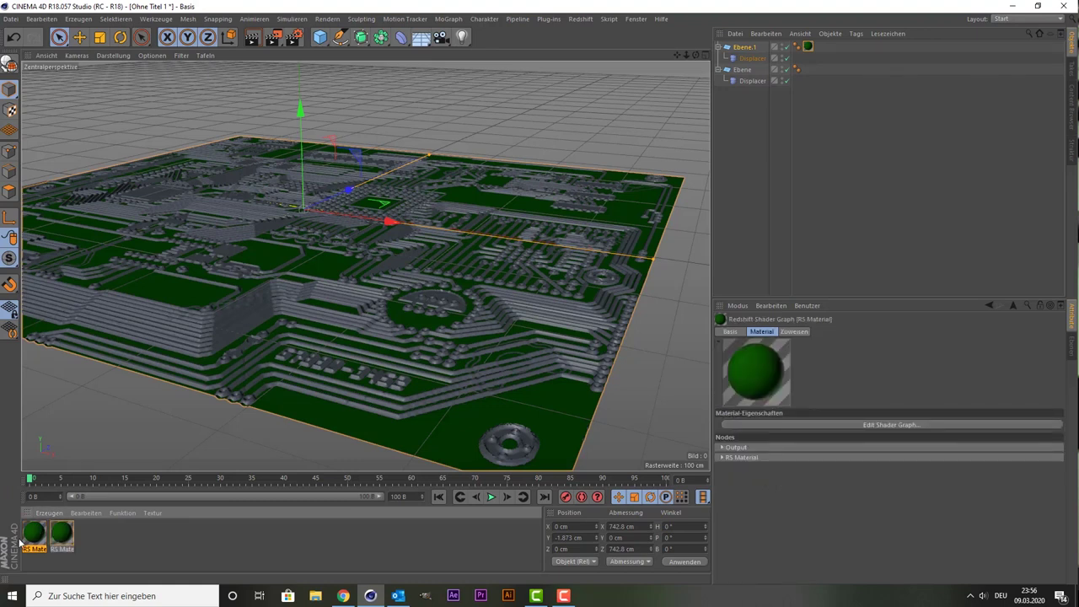
pyautogui.press('Delete')
# Create a new Redshift material with the Platinum preset and apply it to Ebene
pyautogui.click(41, 528)
pyautogui.click(47, 514)
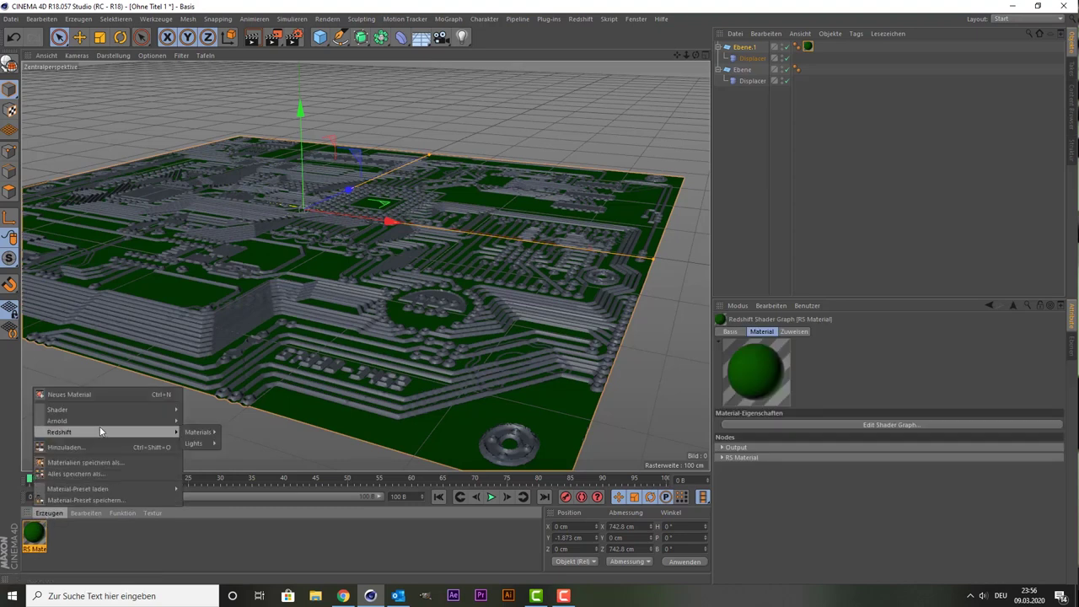
pyautogui.moveTo(199, 432)
pyautogui.click(234, 433)
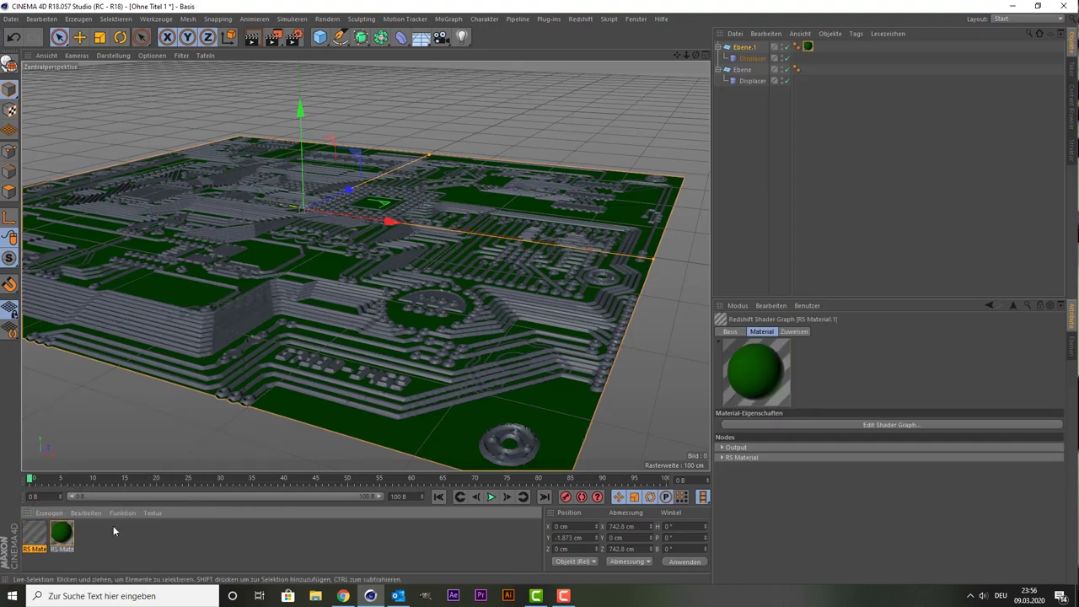
pyautogui.doubleClick(34, 533)
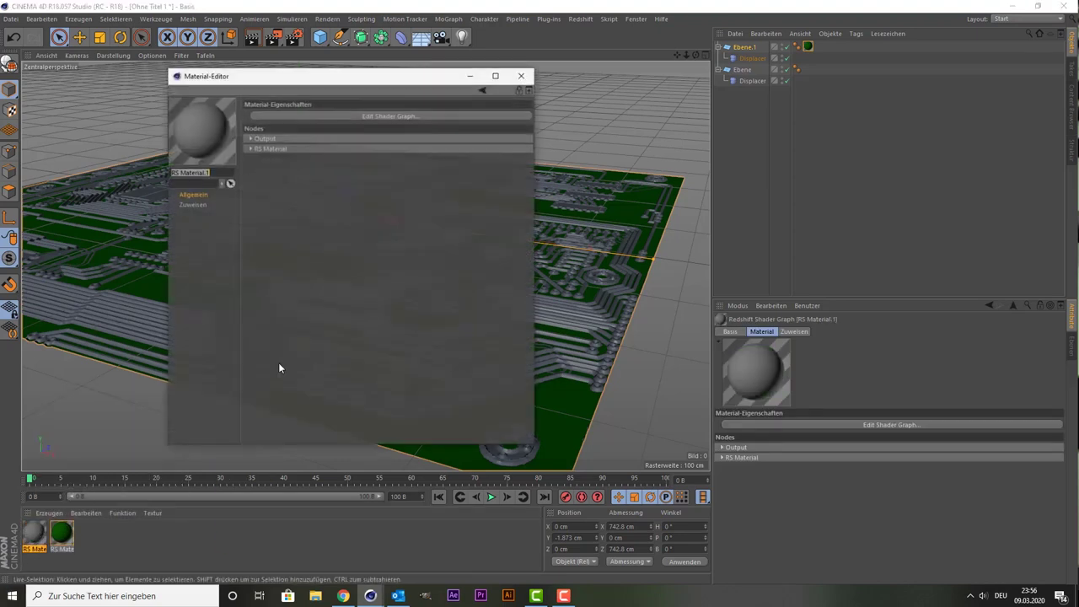
pyautogui.click(250, 148)
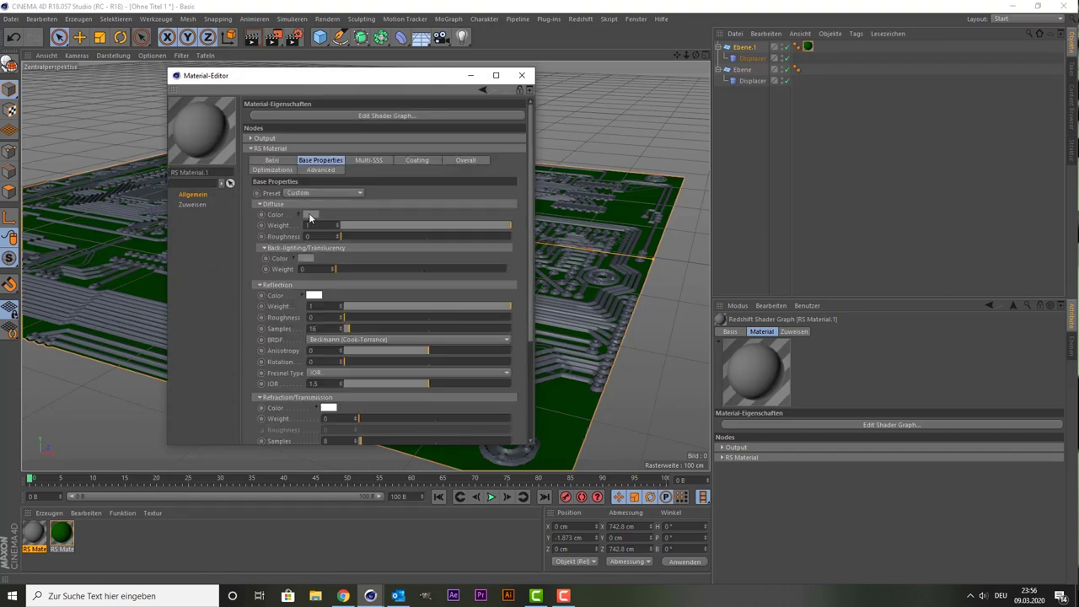
pyautogui.click(318, 192)
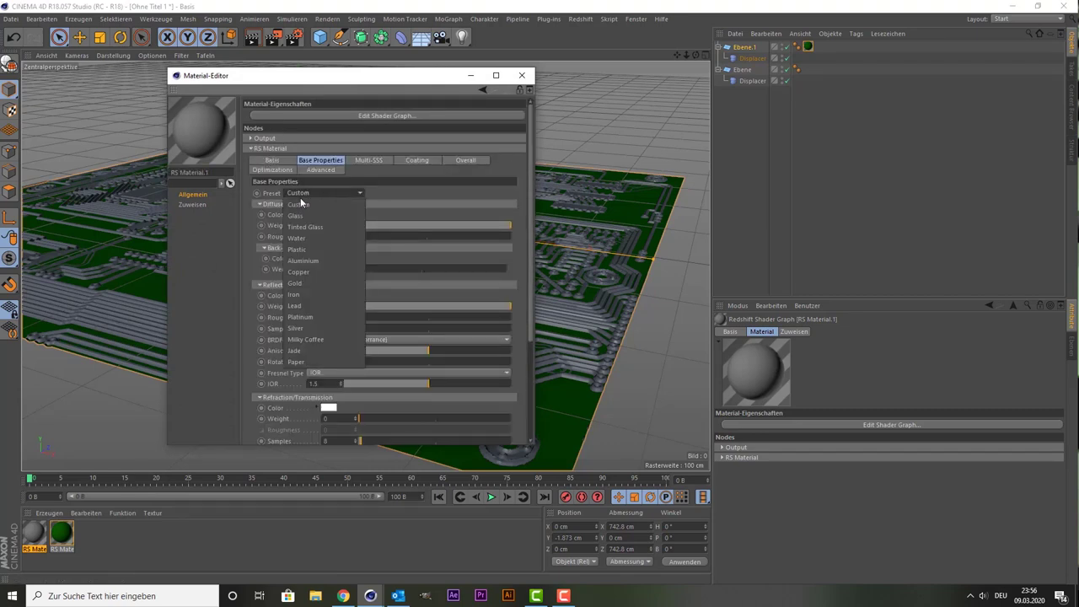
pyautogui.click(327, 317)
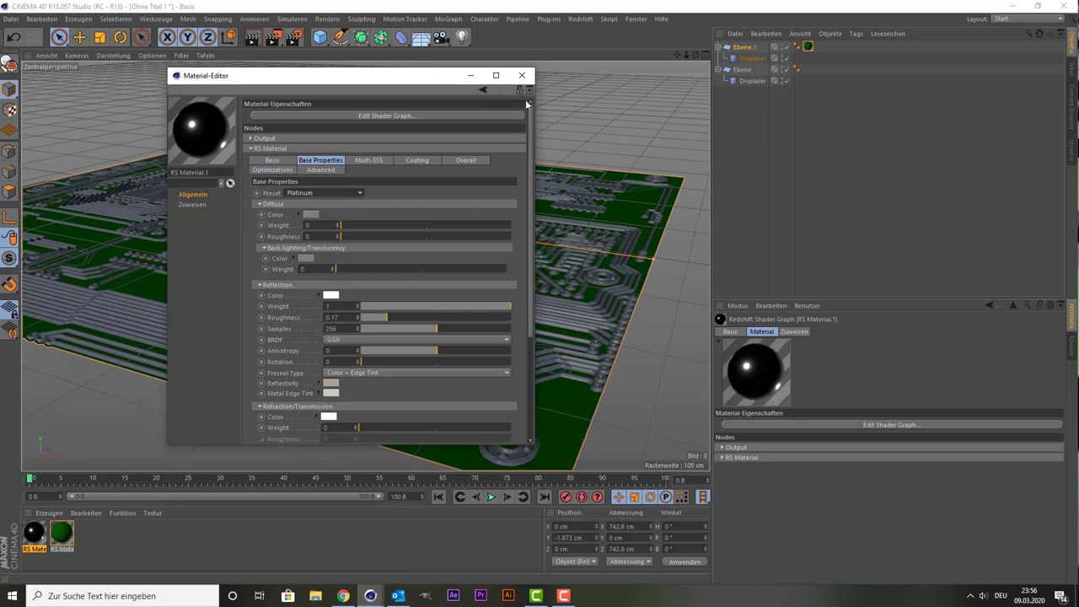
pyautogui.click(522, 75)
pyautogui.moveTo(41, 538); pyautogui.dragTo(742, 73)
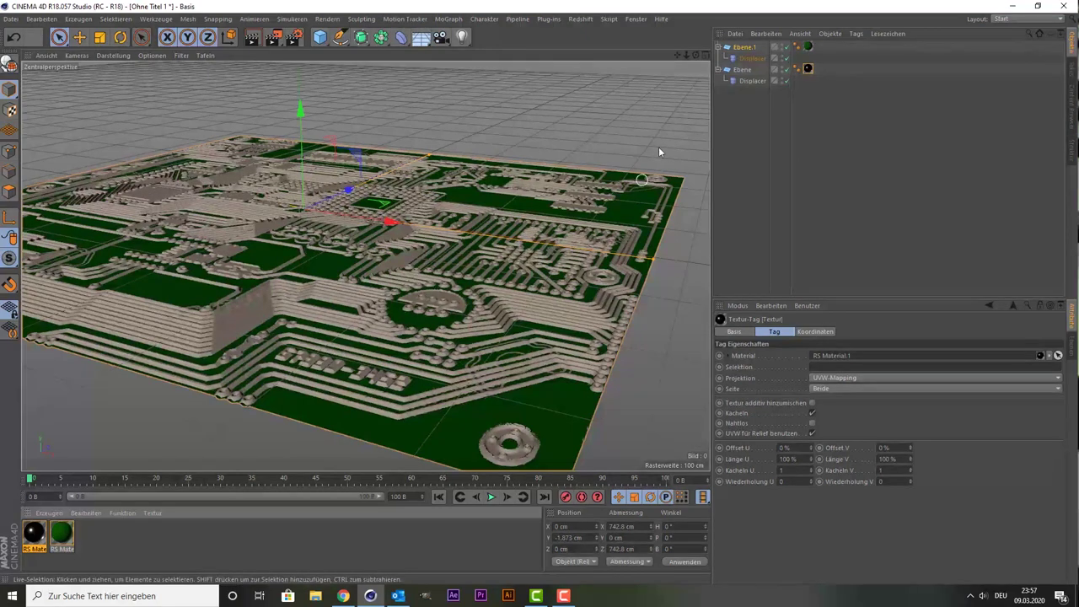
pyautogui.moveTo(696, 54); pyautogui.dragTo(666, 75)
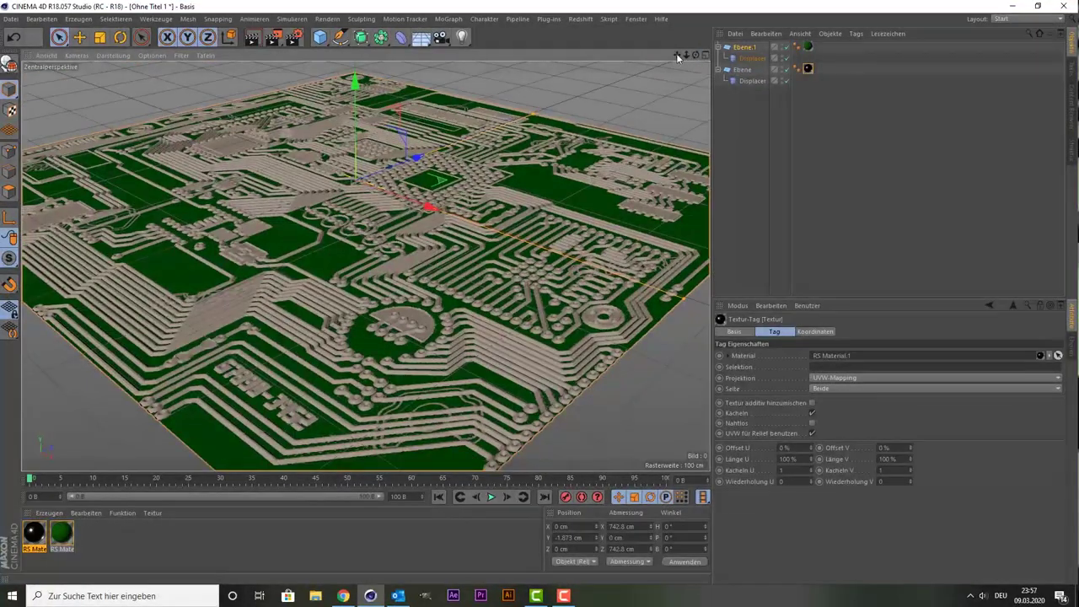
# Zoom and pan the viewport in close to the middle of the circuit board
pyautogui.moveTo(677, 54); pyautogui.dragTo(677, 54)
pyautogui.keyDown('alt'); pyautogui.moveTo(365, 266); pyautogui.dragTo(469, 271, button='right'); pyautogui.keyUp('alt')
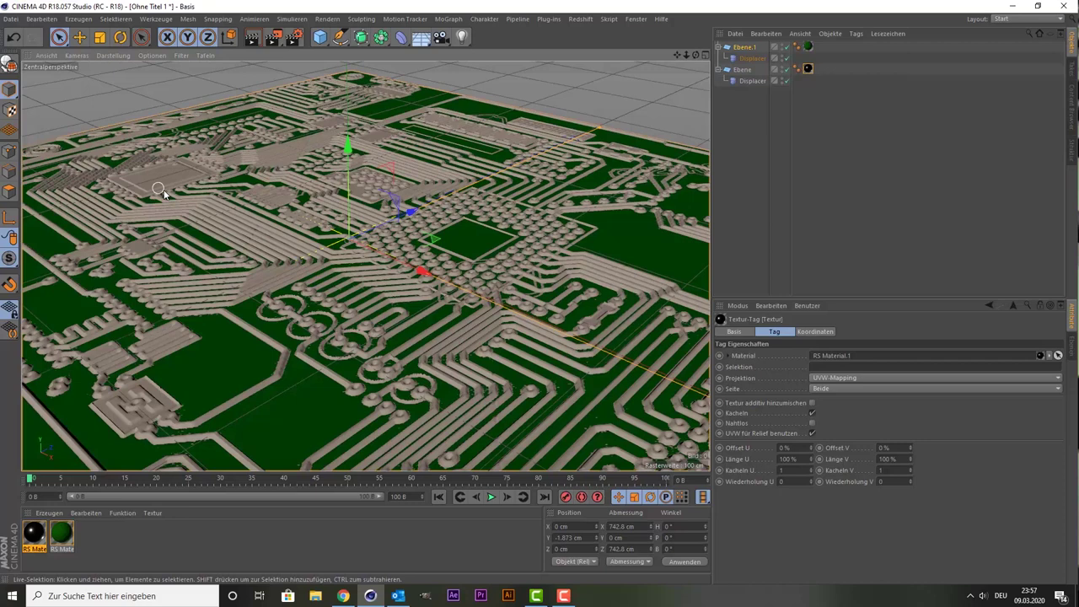
pyautogui.scroll(5, 162, 193)
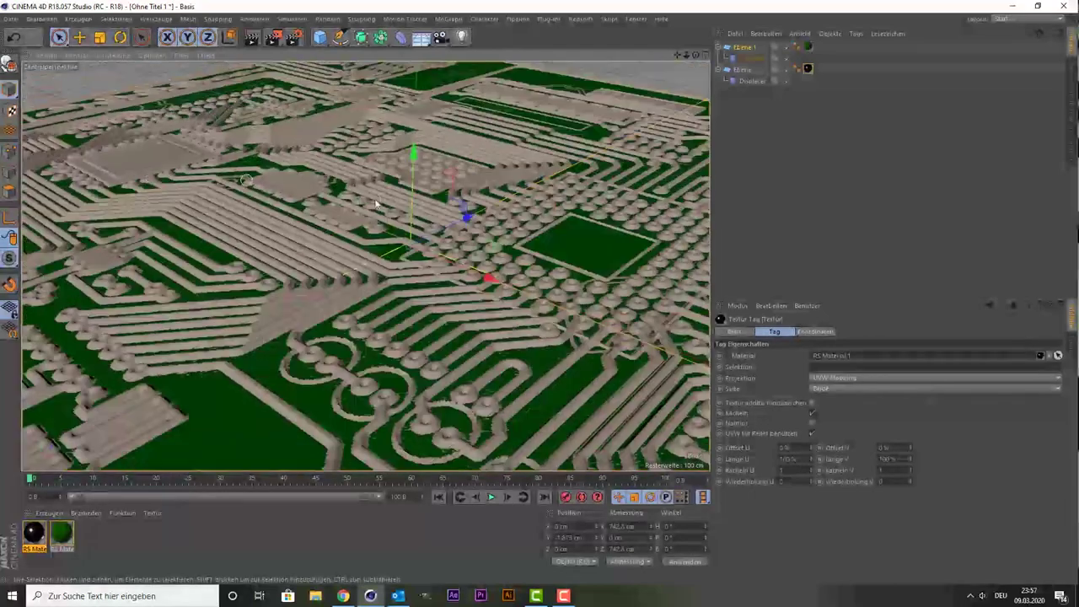
pyautogui.scroll(-3, 377, 202)
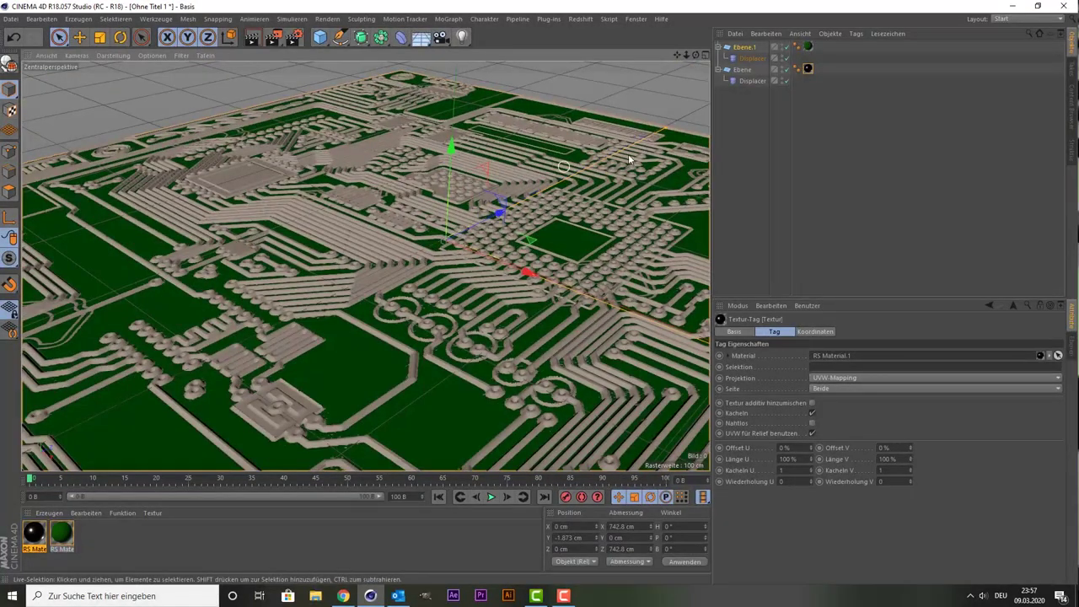
pyautogui.moveTo(675, 56); pyautogui.dragTo(590, 61)
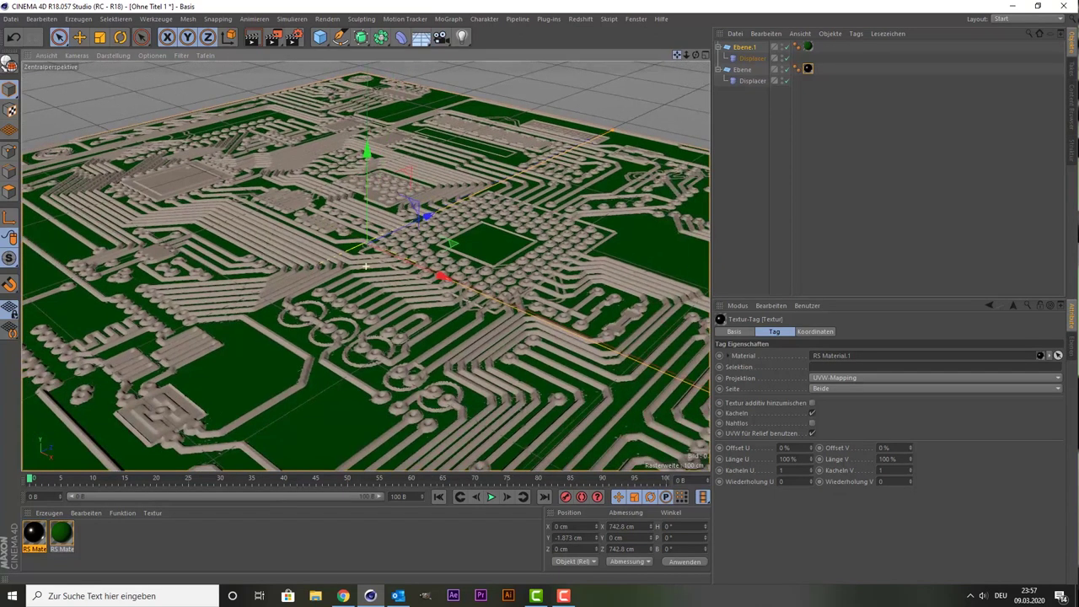
# Add a cube and scale it into a thin slab of about 51×4×61 cm
pyautogui.click(320, 37)
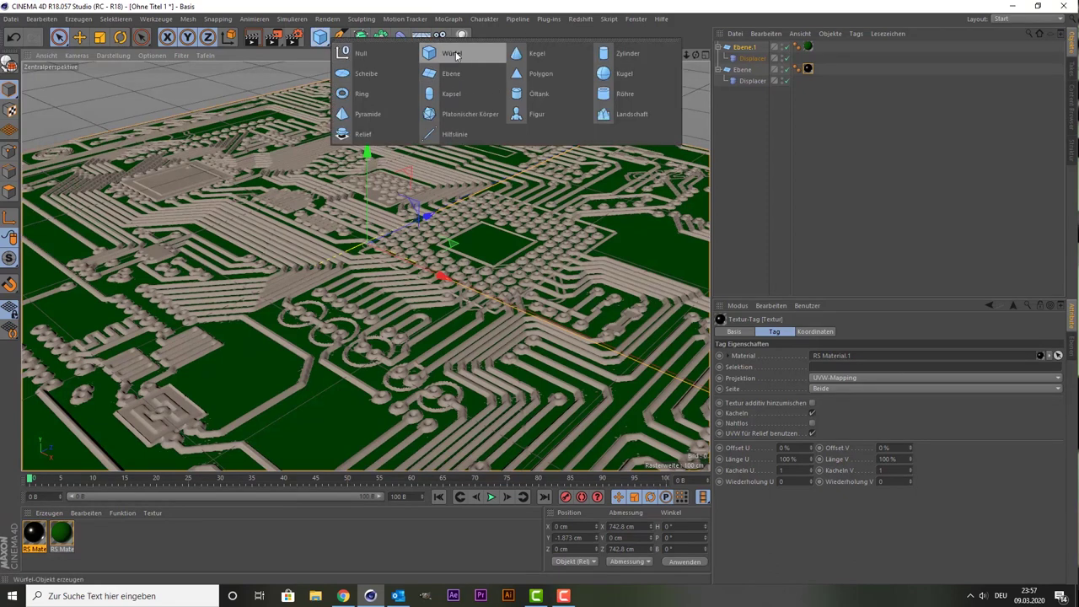
pyautogui.click(447, 53)
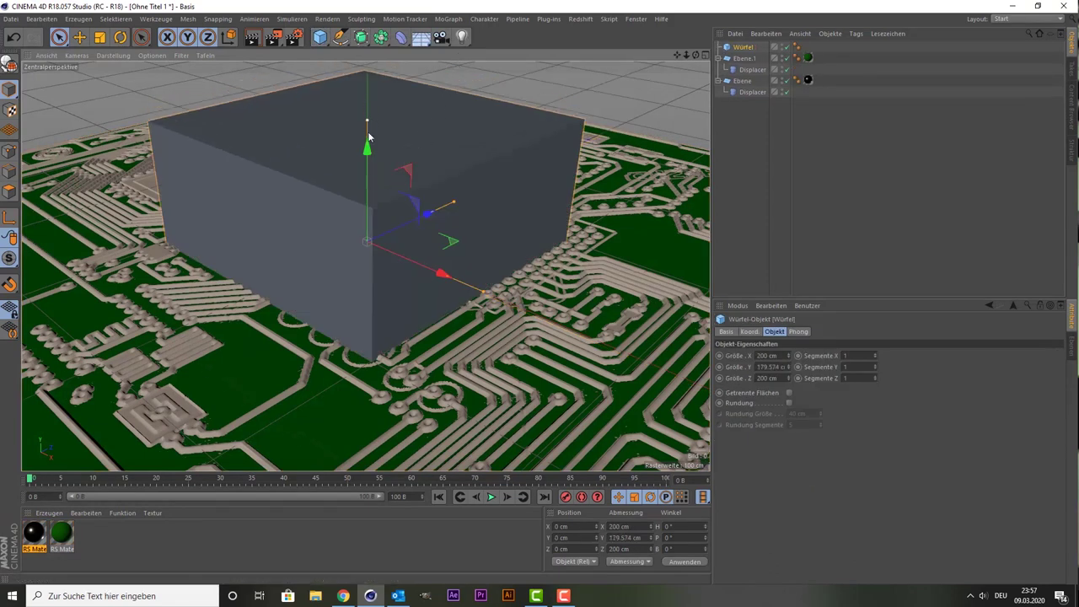
pyautogui.moveTo(367, 108); pyautogui.dragTo(376, 241)
pyautogui.moveTo(484, 295)
pyautogui.mouseDown()
pyautogui.moveTo(453, 197)
pyautogui.moveTo(415, 258)
pyautogui.moveTo(393, 251)
pyautogui.moveTo(481, 304)
pyautogui.moveTo(524, 226)
pyautogui.moveTo(517, 253)
pyautogui.moveTo(537, 260)
pyautogui.mouseUp()
pyautogui.scroll(2, 524, 226)
pyautogui.scroll(2, 510, 251)
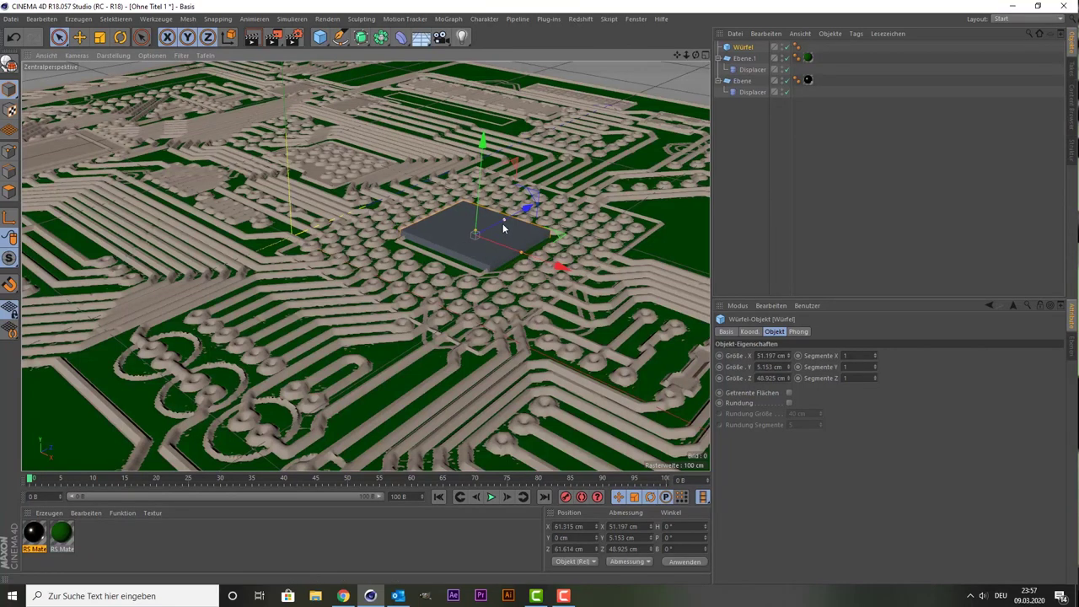
pyautogui.moveTo(502, 223); pyautogui.dragTo(511, 218)
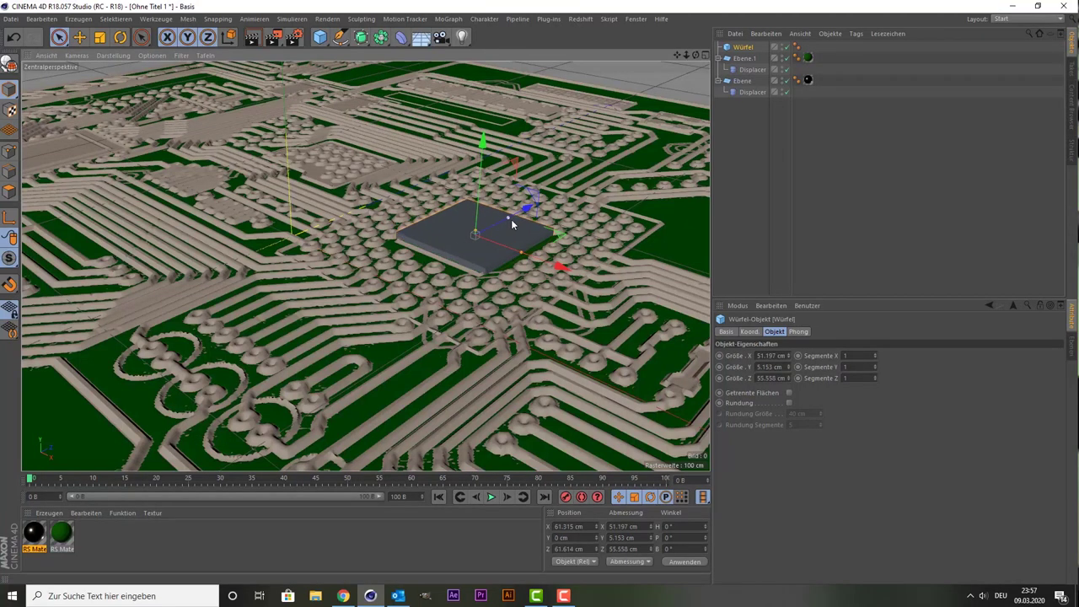
pyautogui.moveTo(511, 216); pyautogui.dragTo(509, 213)
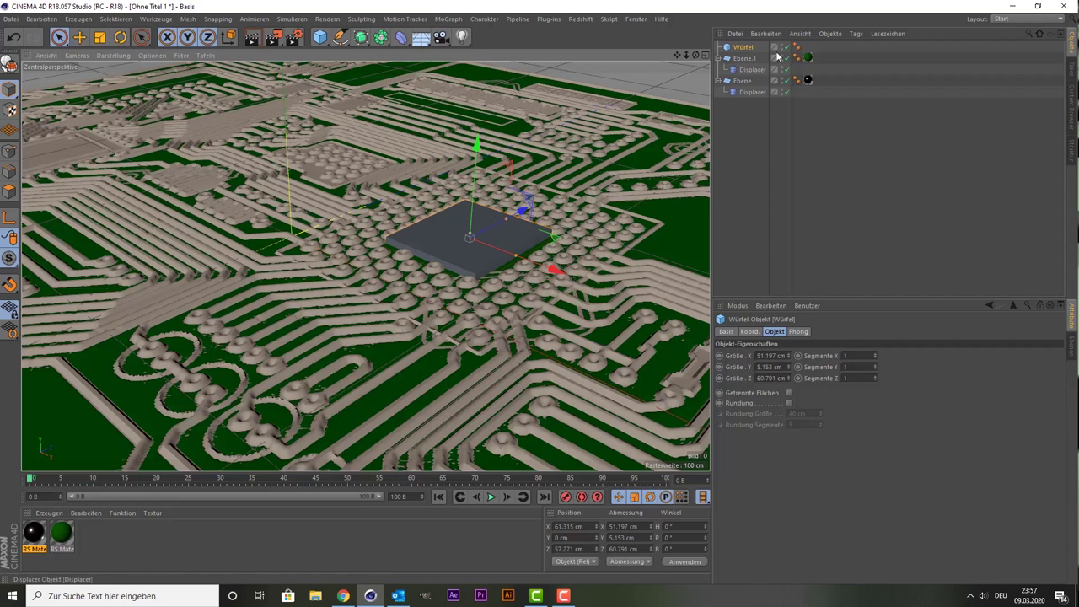
# Enable edge rounding at 1 cm and set the slab thickness to 4 cm
pyautogui.click(790, 403)
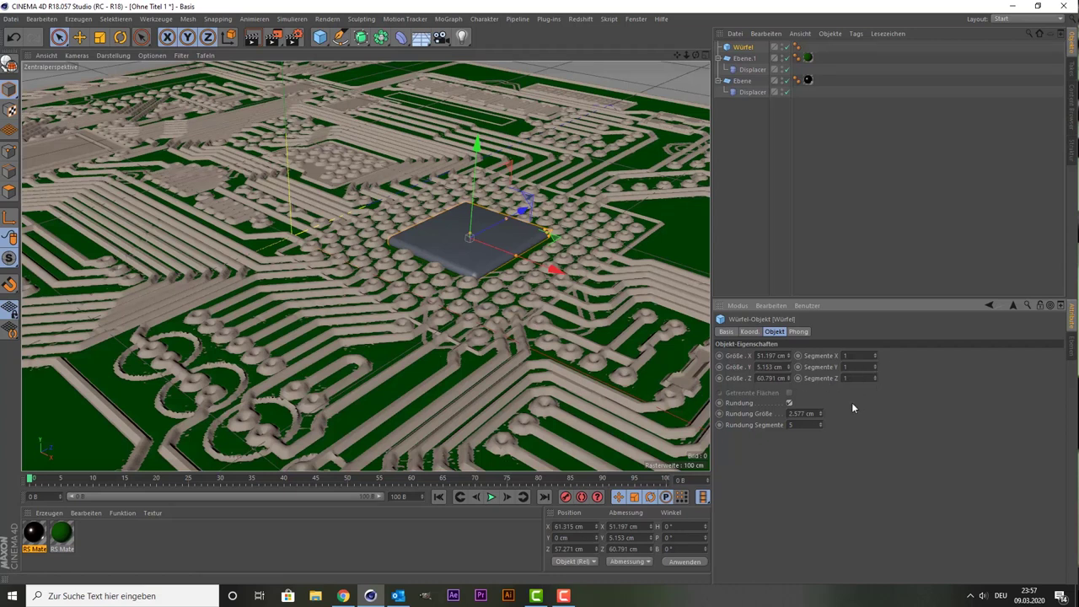
pyautogui.moveTo(823, 413); pyautogui.dragTo(793, 415)
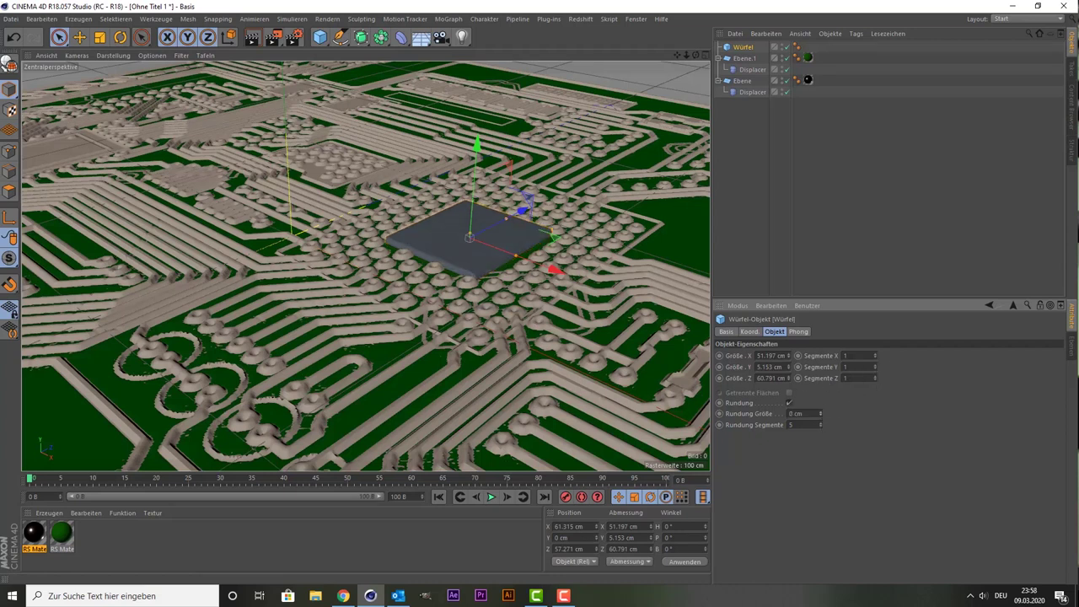
pyautogui.click(822, 410)
pyautogui.click(822, 411)
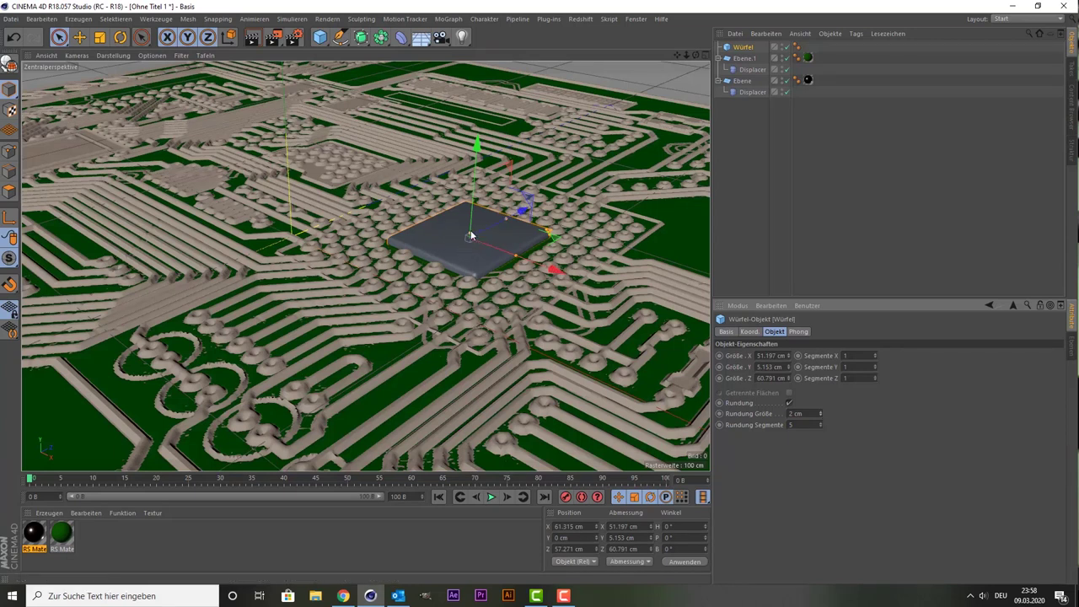
pyautogui.write('4')
pyautogui.press('Return')
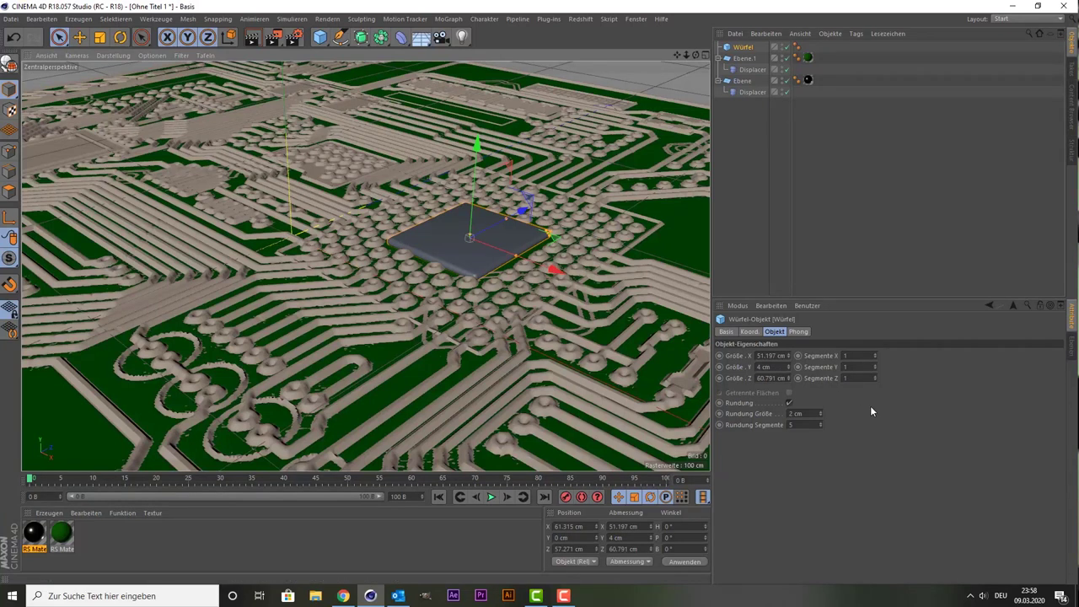
pyautogui.click(821, 413)
pyautogui.click(821, 416)
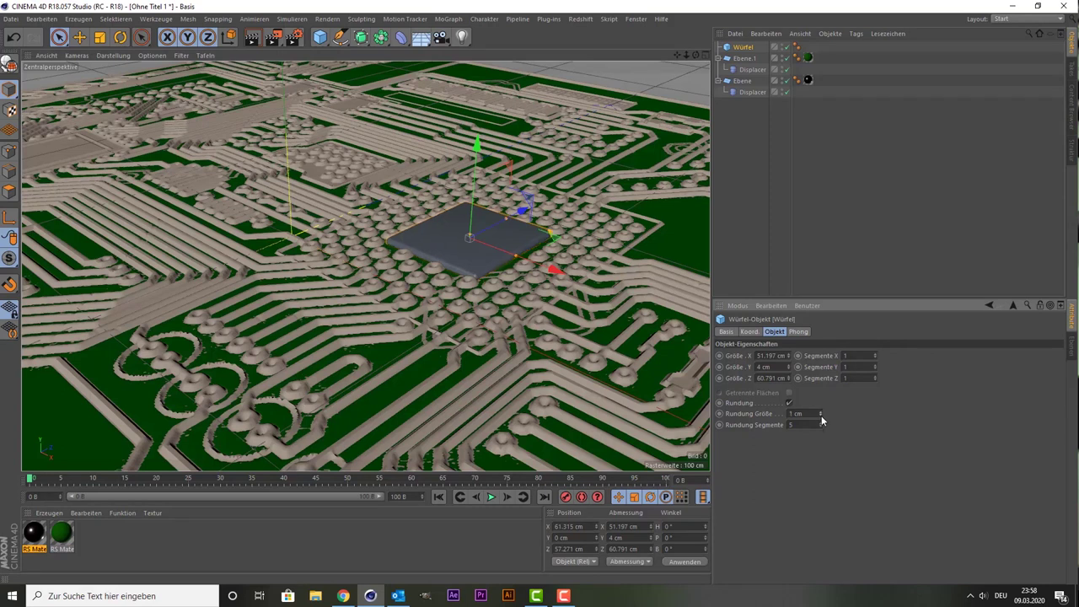
# Nudge the slab onto the pad grid and apply the platinum material to it
pyautogui.click(506, 243)
pyautogui.moveTo(493, 248); pyautogui.dragTo(495, 252)
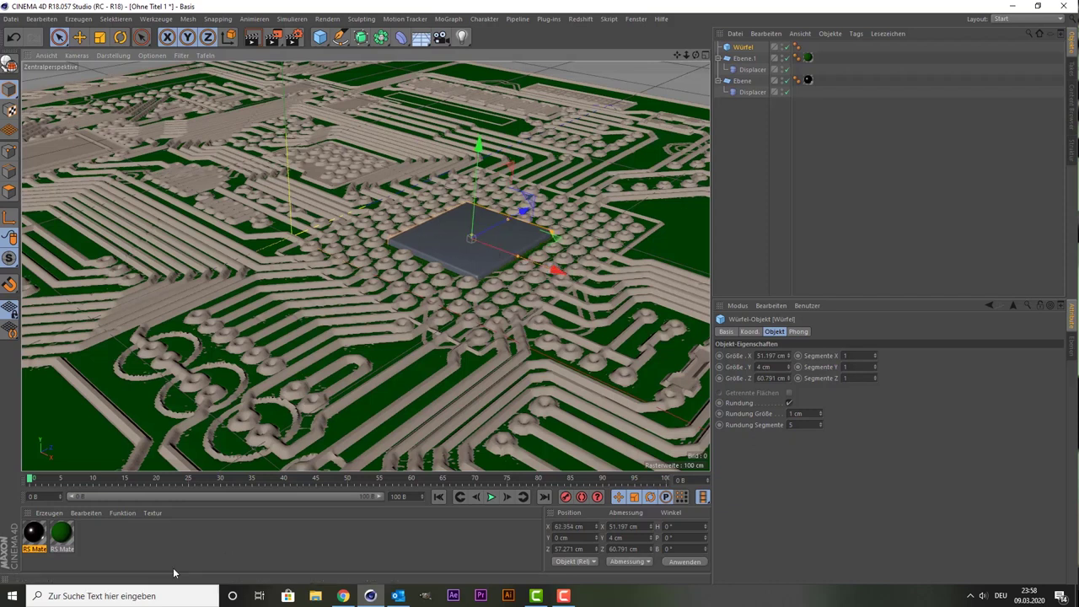
pyautogui.moveTo(30, 540); pyautogui.dragTo(432, 233)
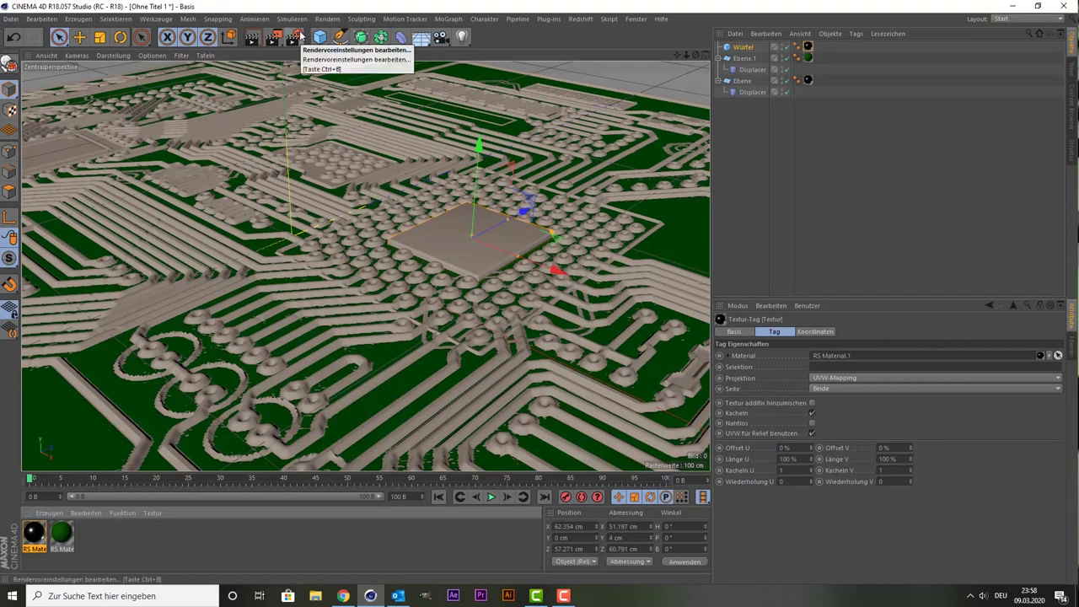
# Open the MoGraph menu in the menu bar to see its objects, then dismiss it
pyautogui.click(408, 21)
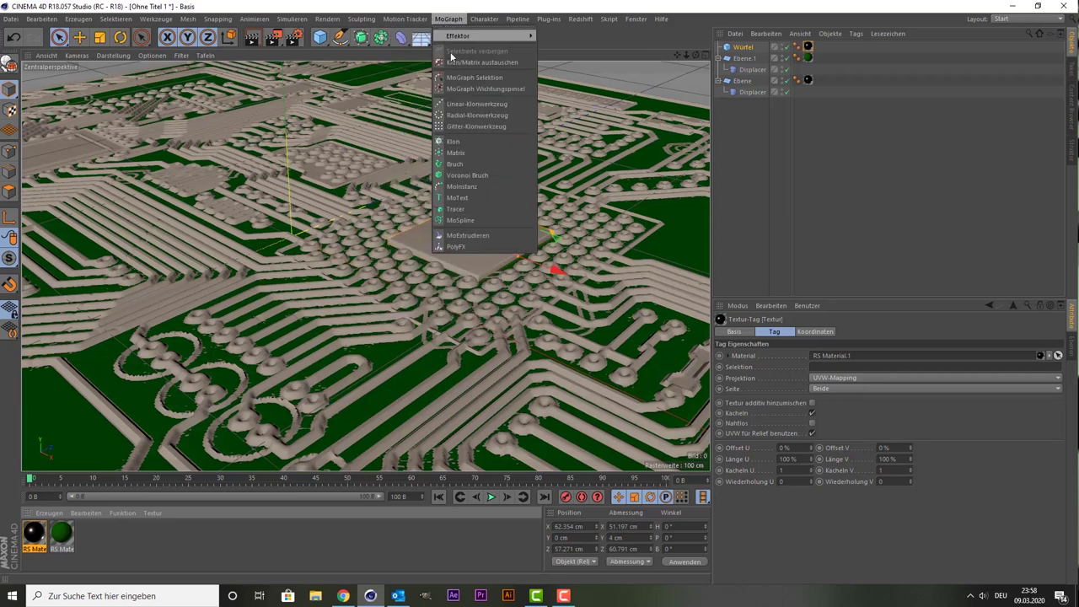
pyautogui.moveTo(448, 18)
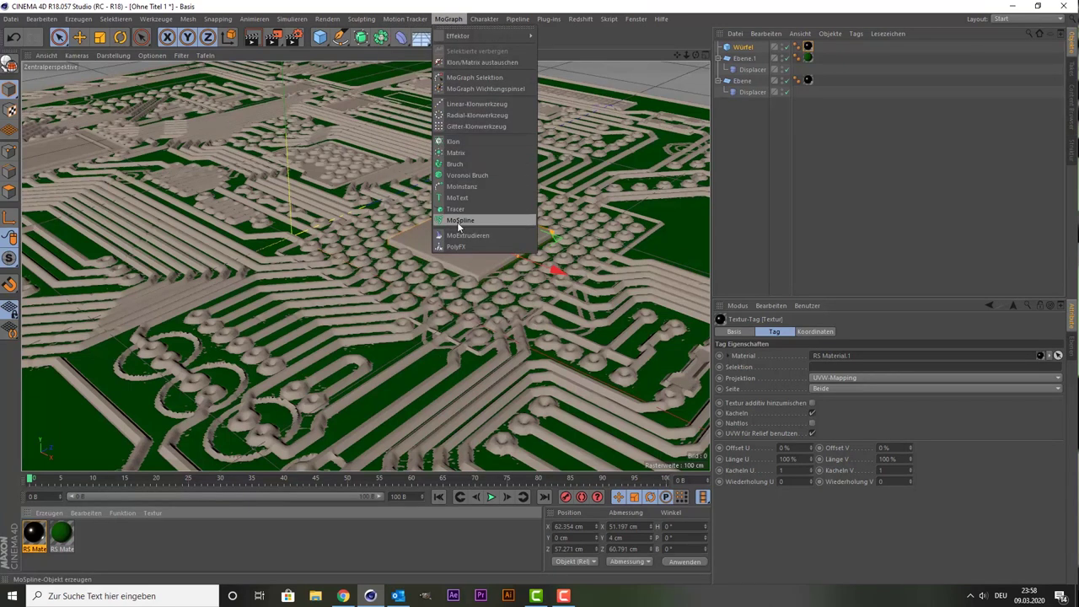
pyautogui.press('Escape')
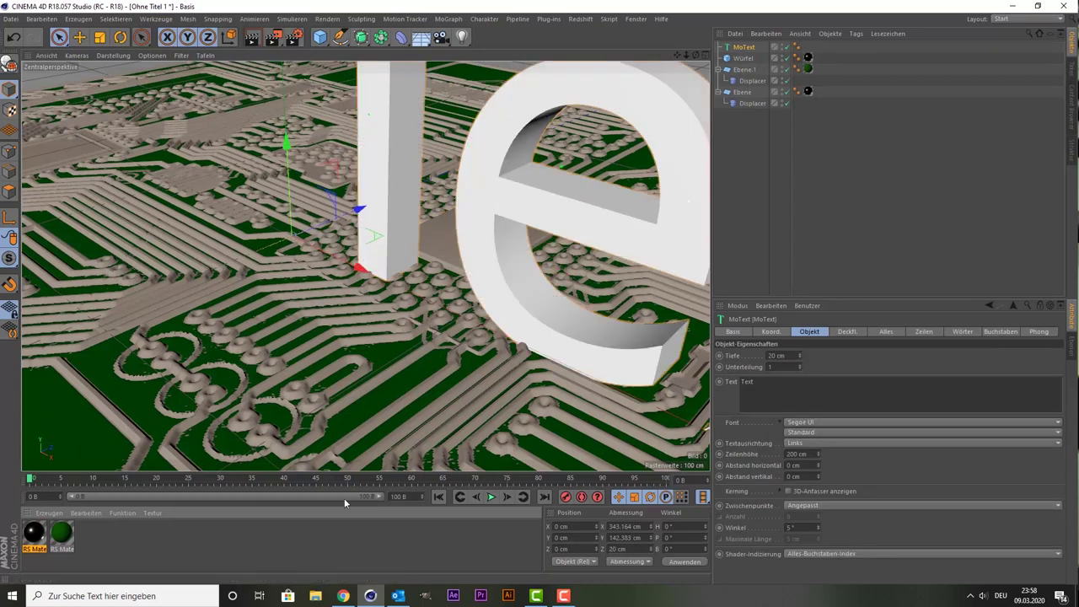
# Lay the MoText flat by setting its pitch rotation to -90°
pyautogui.click(684, 549)
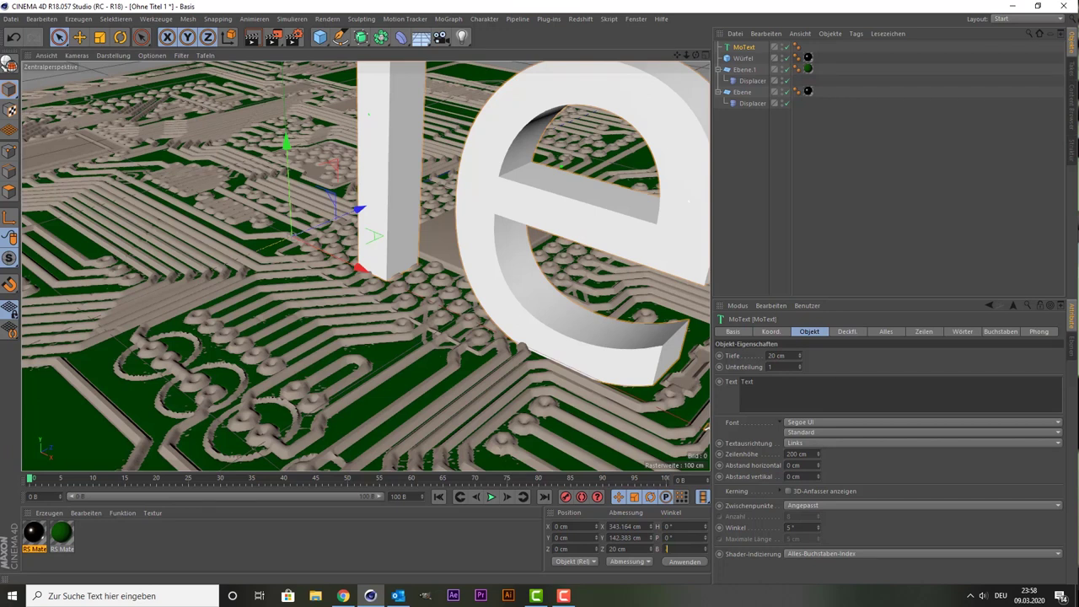
pyautogui.write('-90')
pyautogui.press('Return')
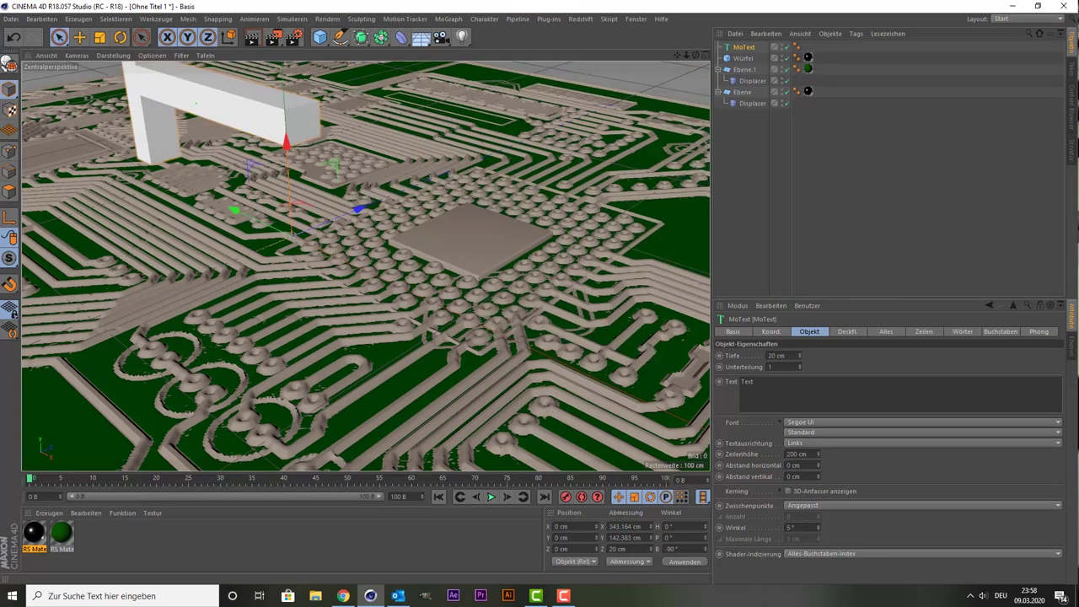
pyautogui.hotkey('ctrl', 'z')
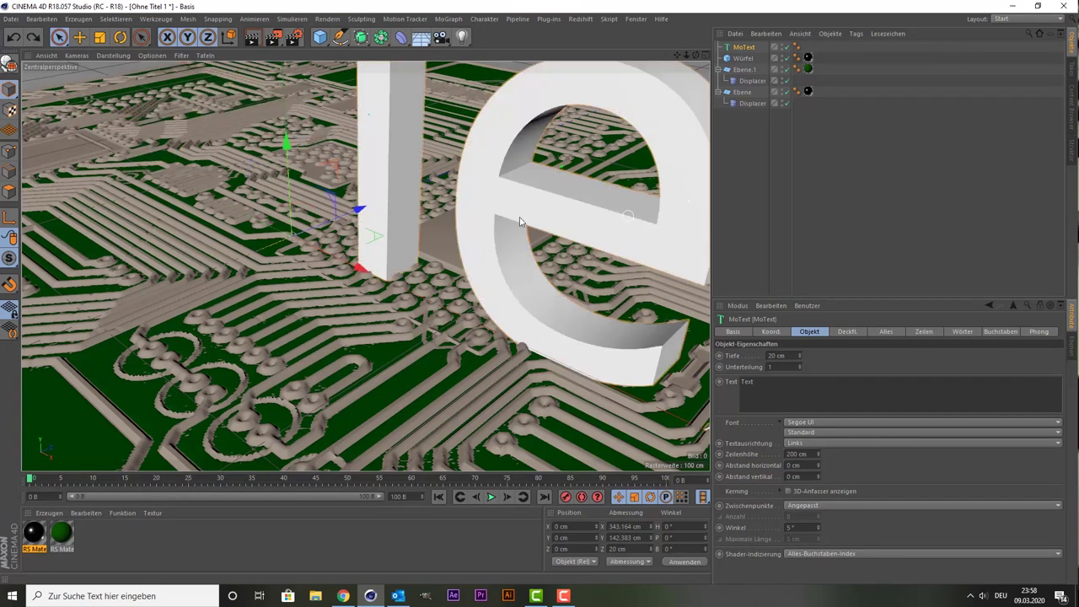
pyautogui.click(121, 37)
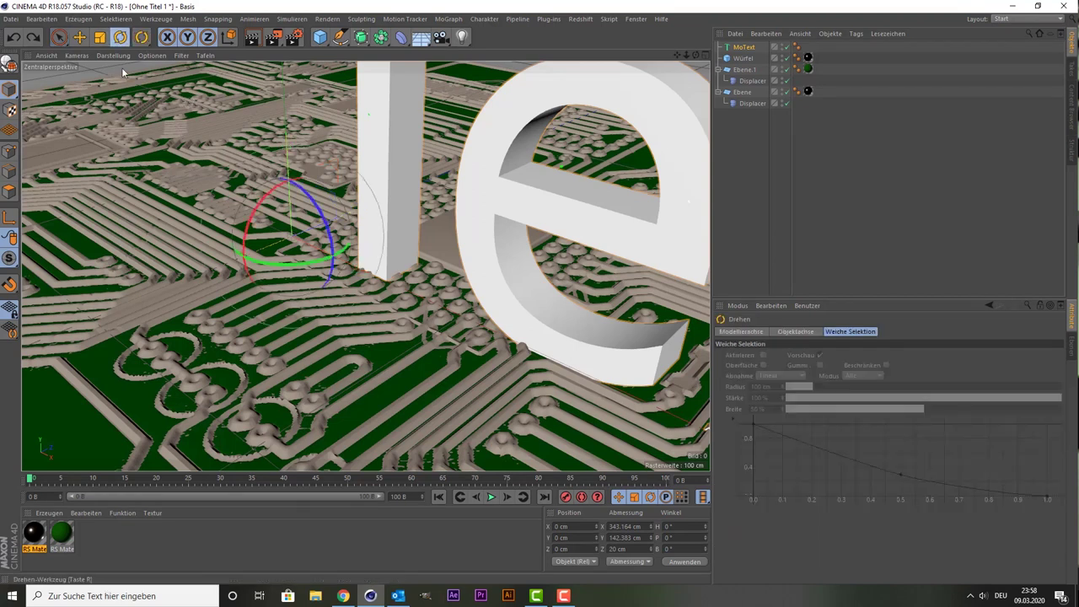
pyautogui.moveTo(252, 235); pyautogui.dragTo(257, 226)
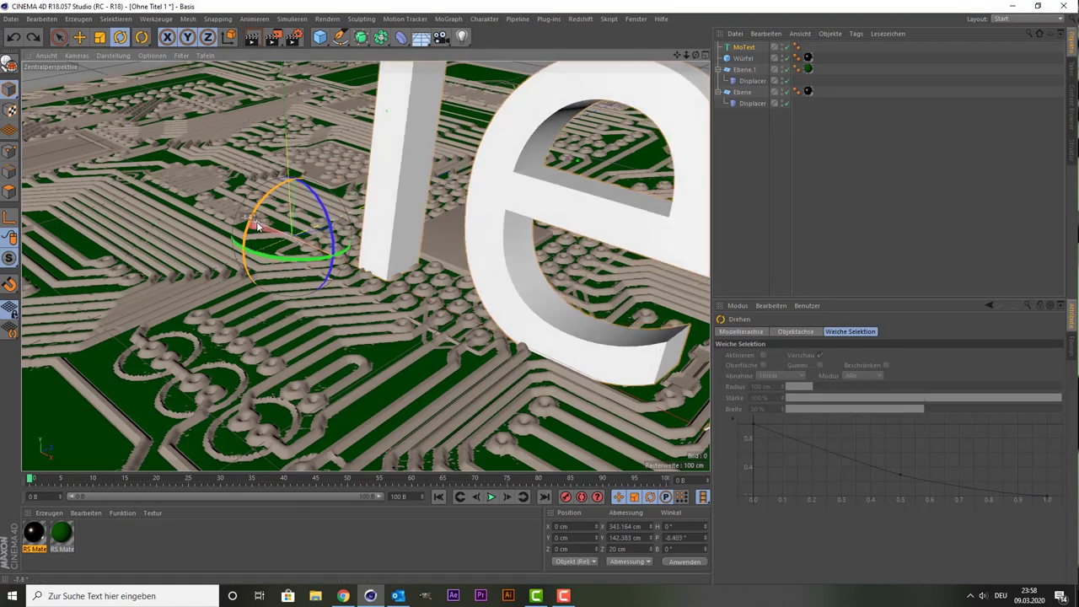
pyautogui.hotkey('ctrl', 'z')
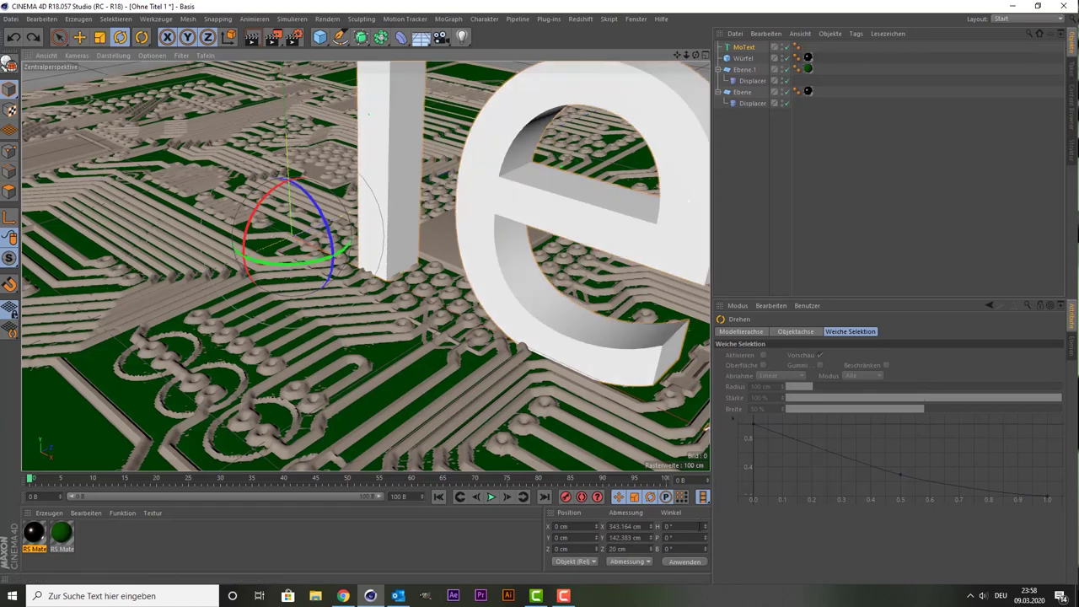
pyautogui.click(679, 537)
pyautogui.write('90')
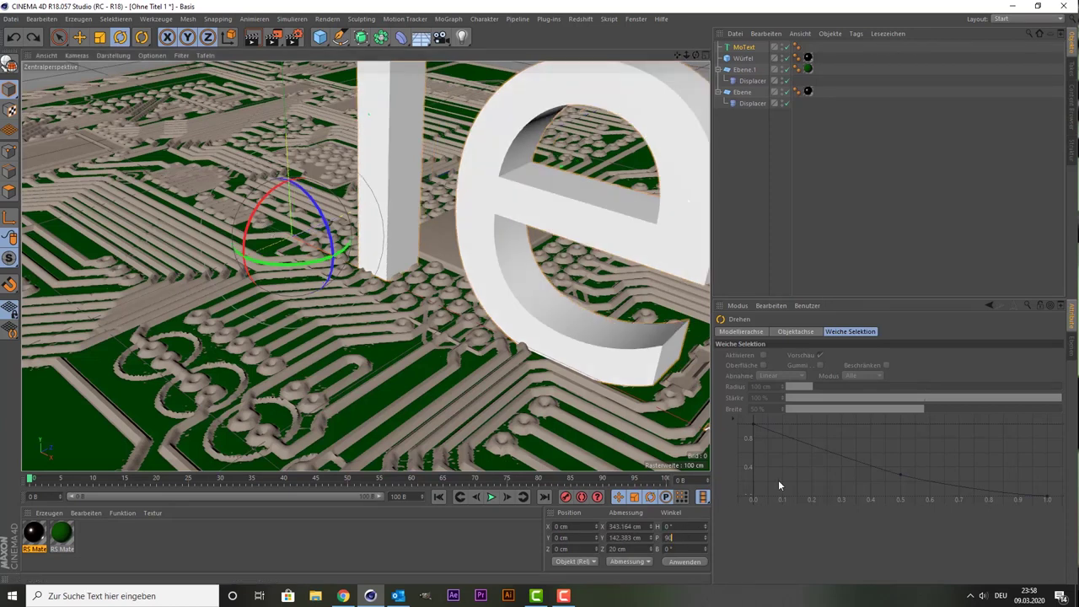
pyautogui.press('Return')
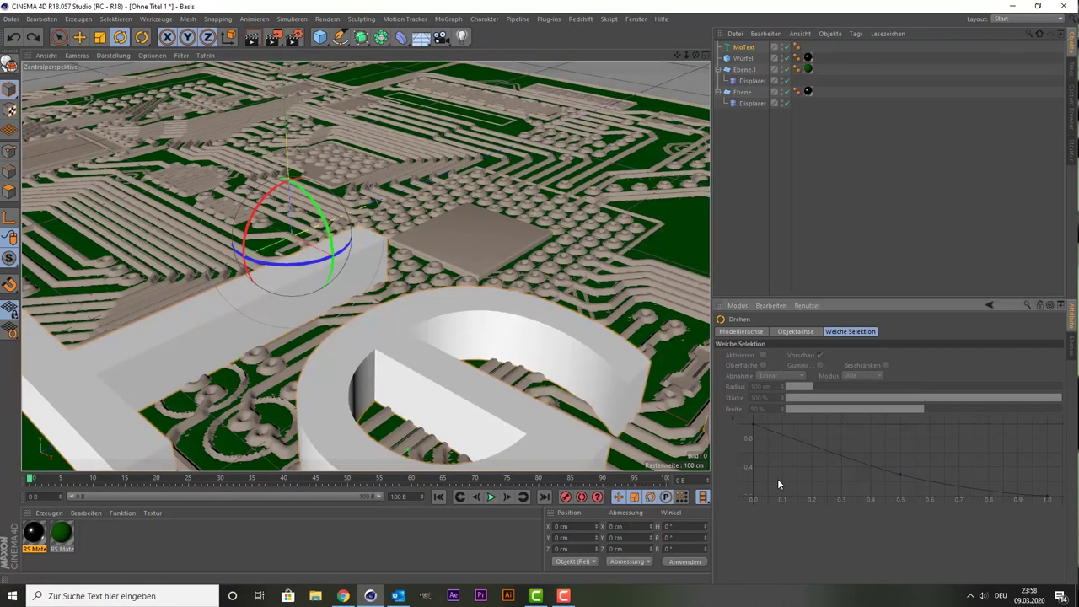
pyautogui.hotkey('ctrl', 'z')
pyautogui.click(655, 549)
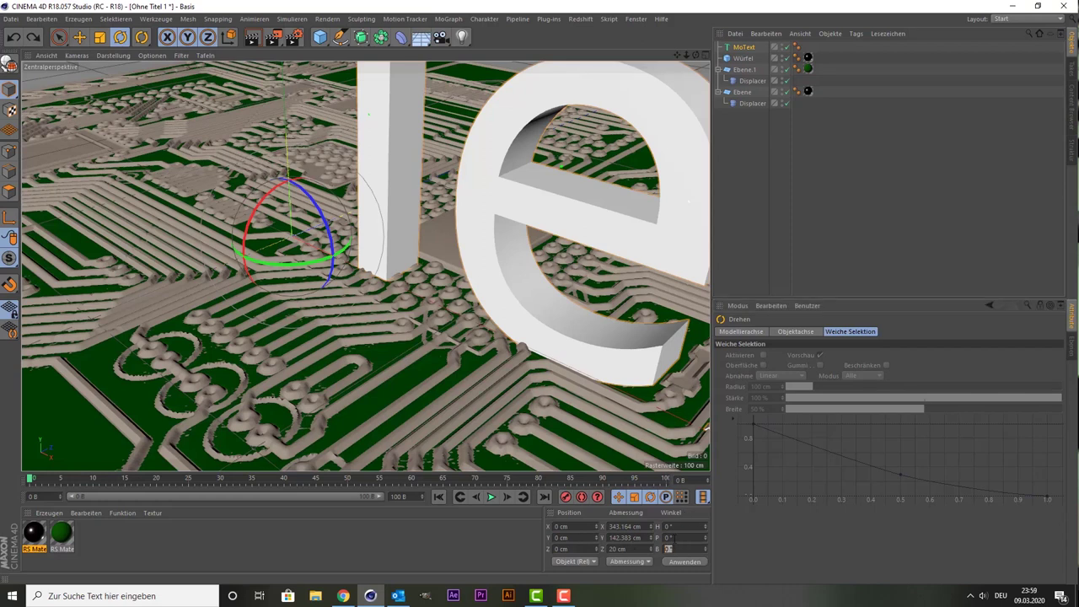
pyautogui.write('90')
pyautogui.press('Return')
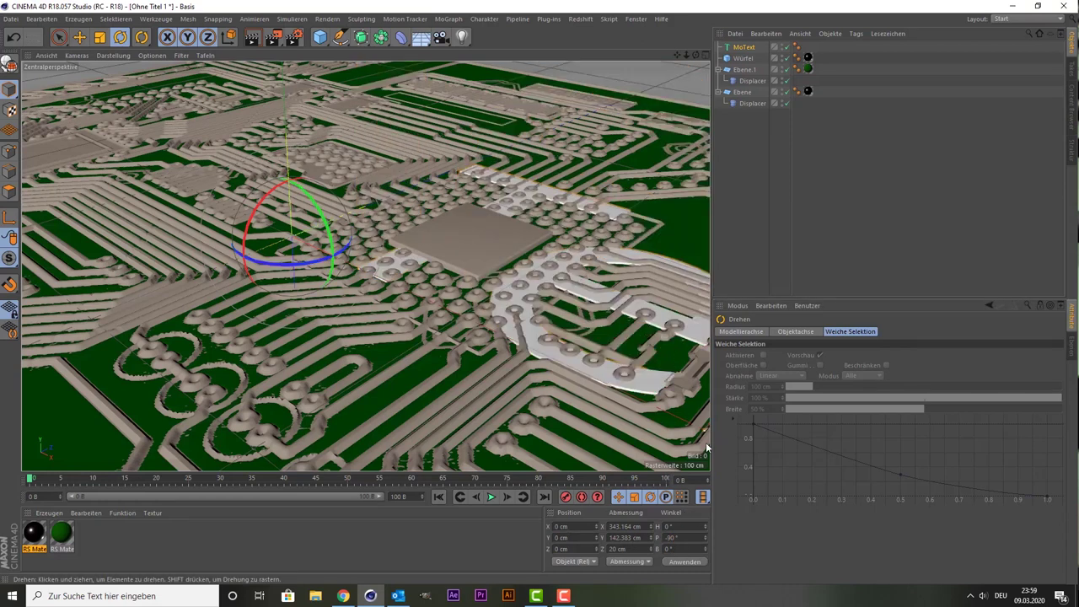
# Shrink the text to about 49 cm wide and rest it on top of the chip
pyautogui.click(100, 36)
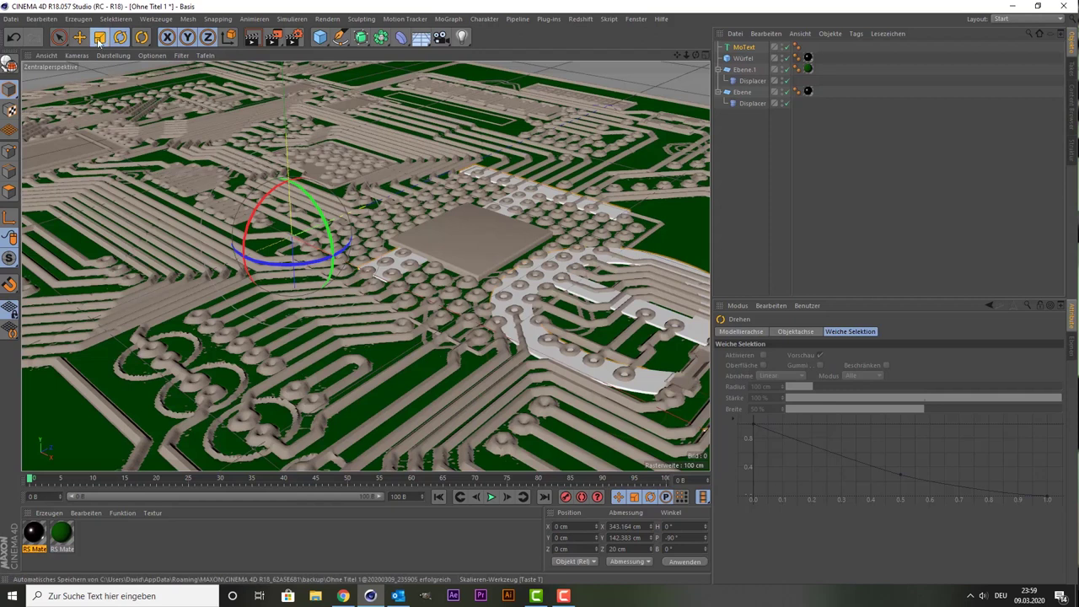
pyautogui.moveTo(253, 169); pyautogui.dragTo(194, 168)
pyautogui.moveTo(291, 224); pyautogui.dragTo(253, 226)
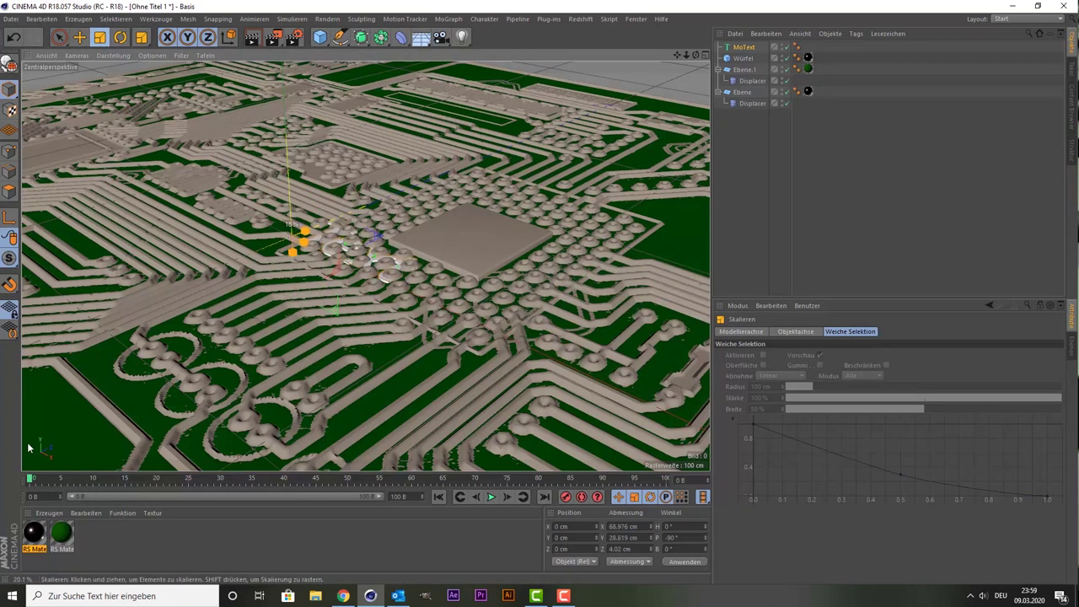
pyautogui.press('9')
pyautogui.moveTo(340, 241)
pyautogui.mouseDown()
pyautogui.moveTo(391, 257)
pyautogui.moveTo(447, 207)
pyautogui.mouseUp()
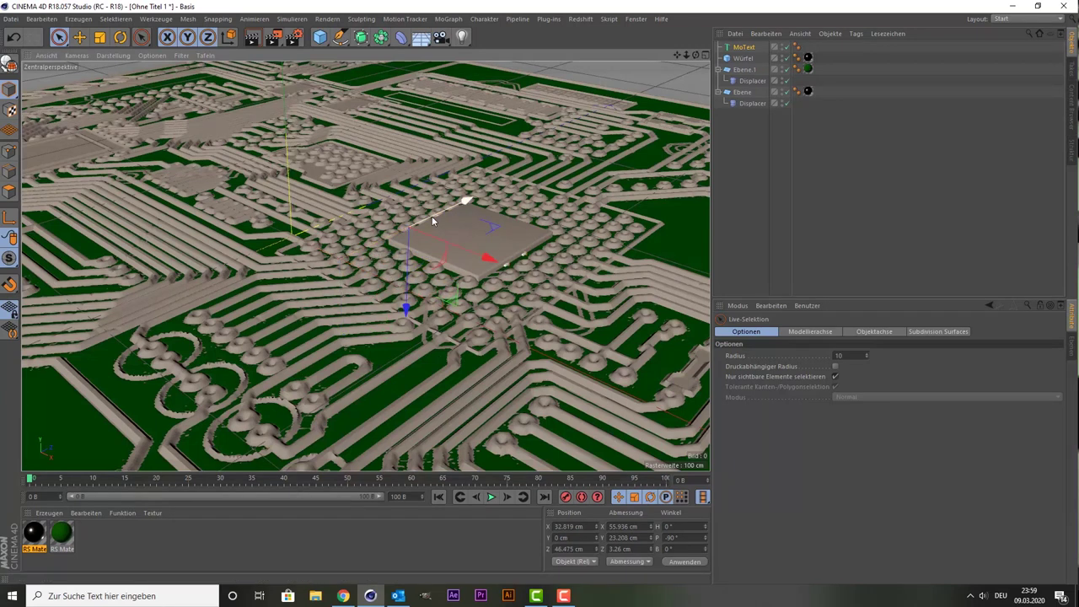
pyautogui.moveTo(410, 275); pyautogui.dragTo(410, 263)
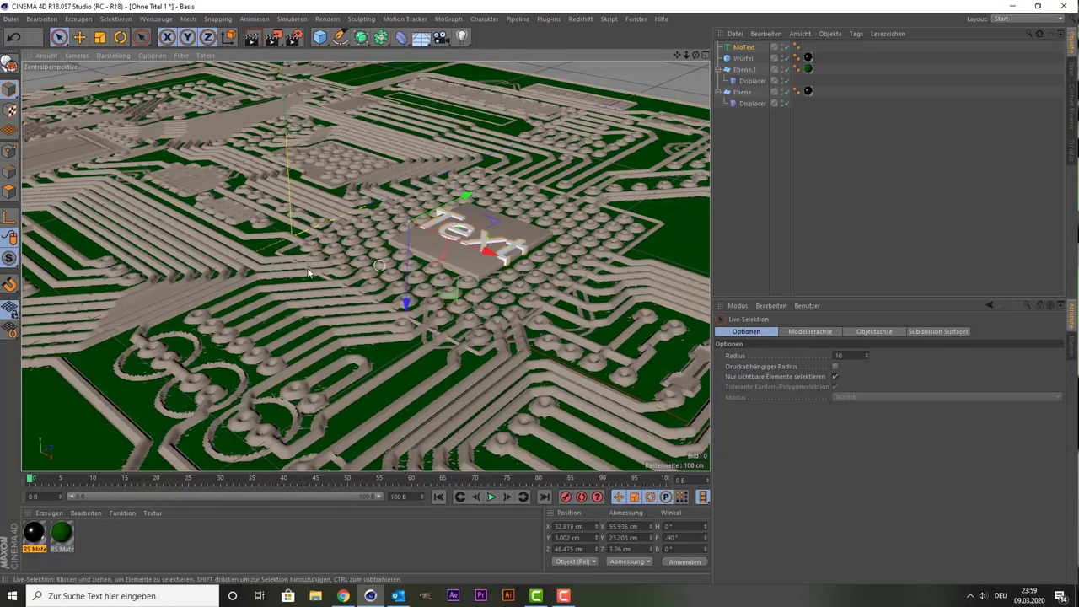
pyautogui.press('t')
pyautogui.moveTo(285, 246); pyautogui.dragTo(255, 266)
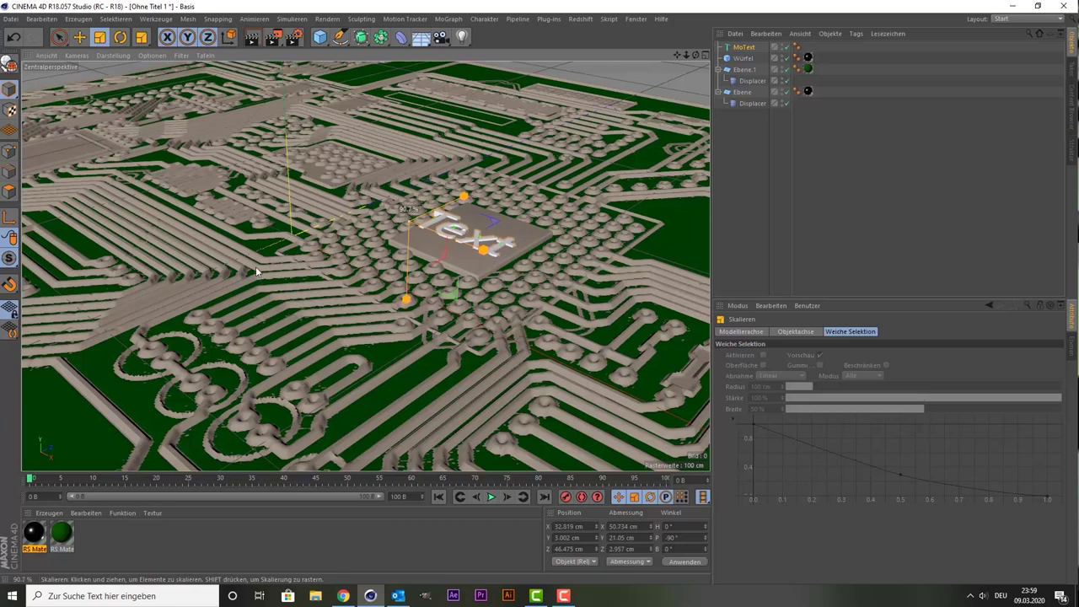
pyautogui.moveTo(428, 234); pyautogui.dragTo(446, 241)
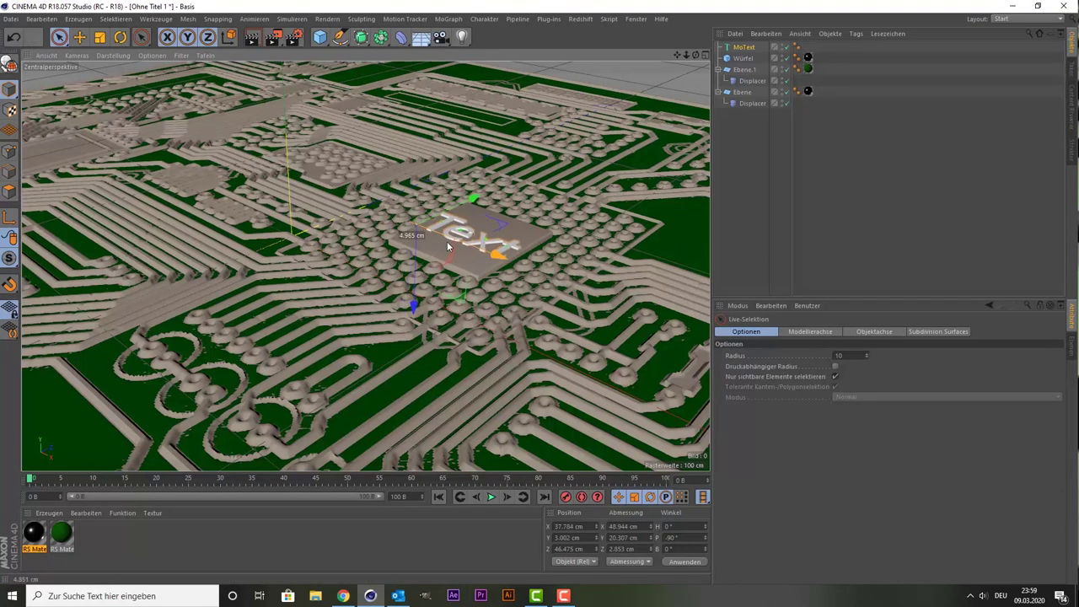
# Replace the MoText's placeholder word Text with AMD
pyautogui.click(744, 48)
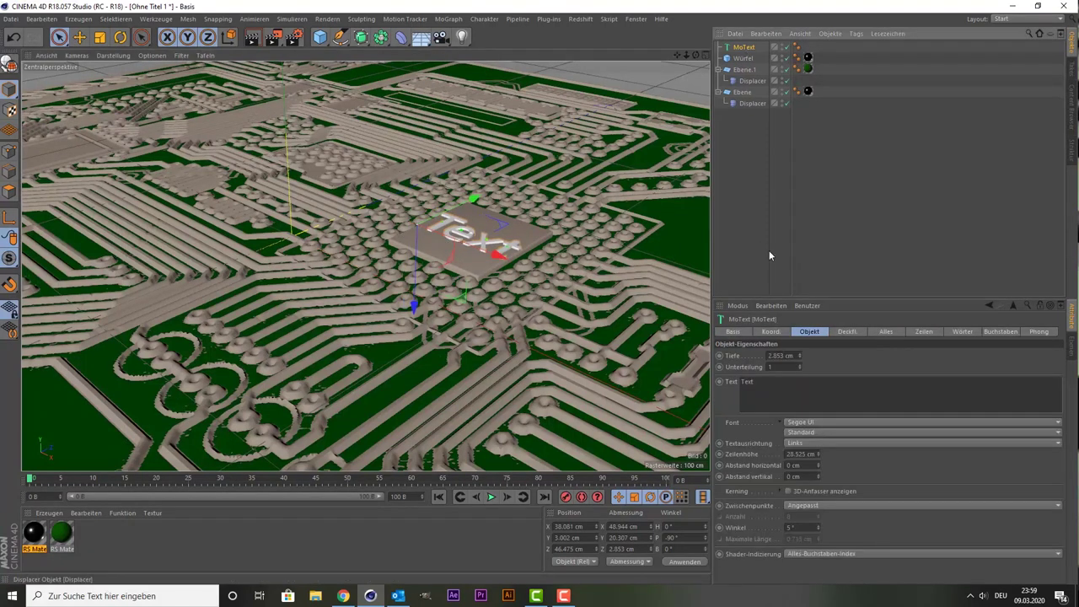
pyautogui.doubleClick(747, 382)
pyautogui.write('AMD')
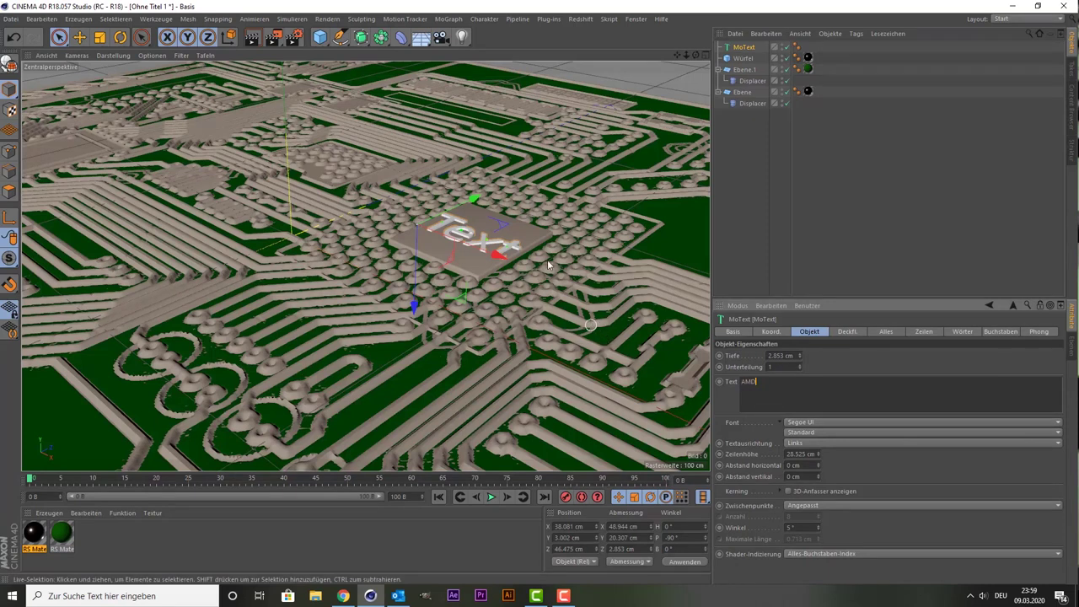
pyautogui.click(469, 302)
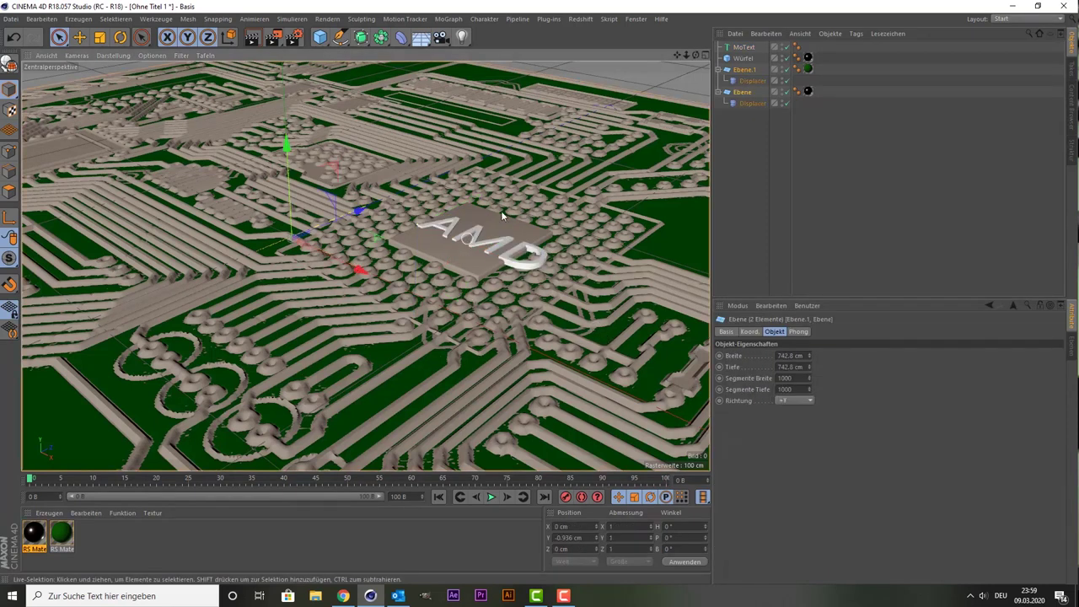
pyautogui.click(762, 47)
pyautogui.click(106, 160)
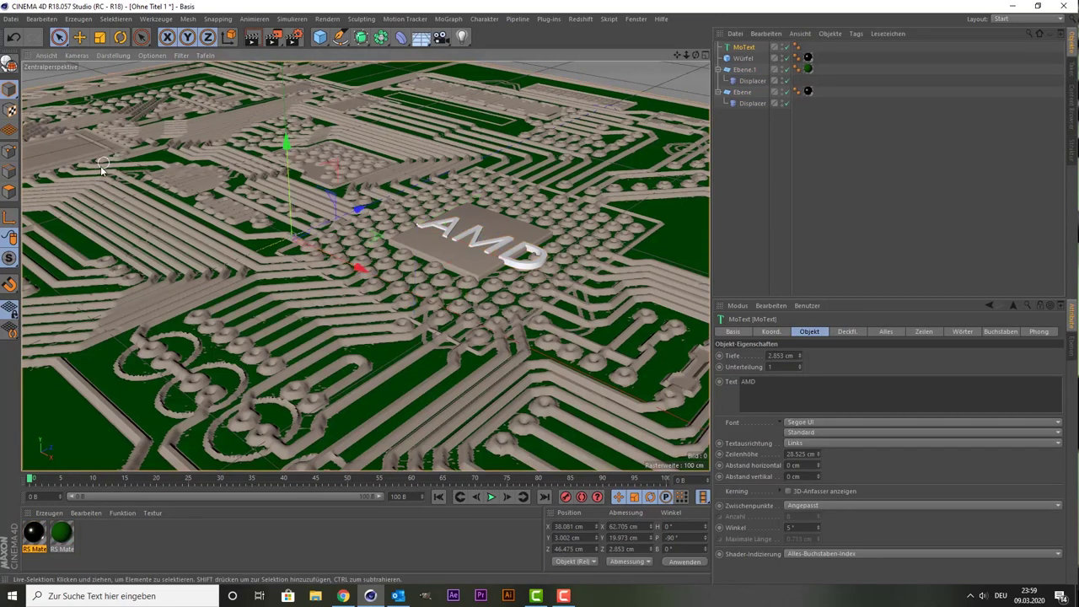
pyautogui.click(742, 47)
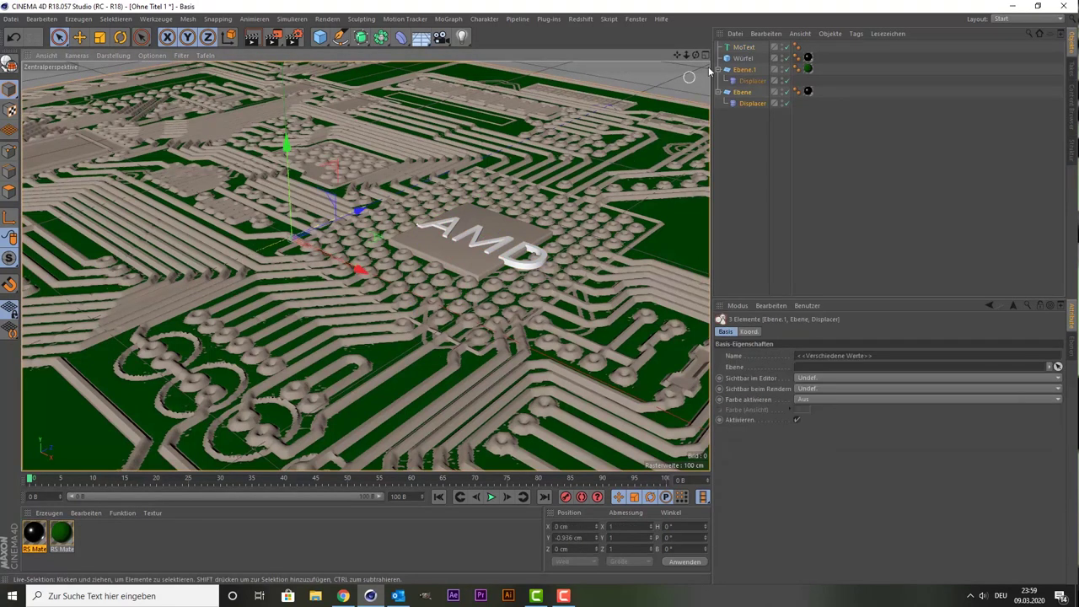
# Scale the AMD lettering to about 45.4 cm wide and centre it on the chip
pyautogui.press('t')
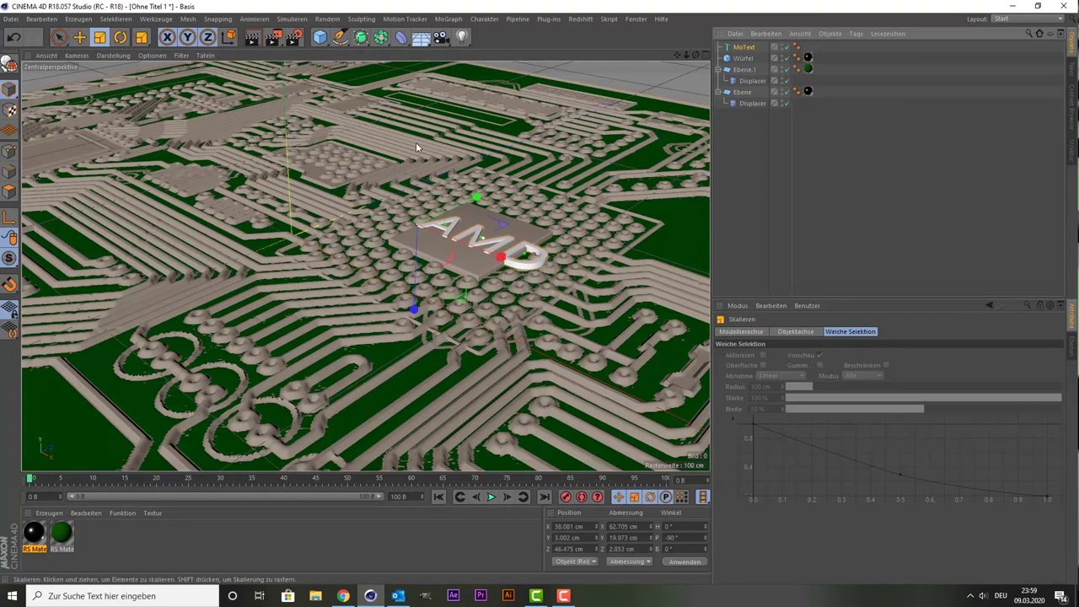
pyautogui.moveTo(416, 142); pyautogui.dragTo(350, 205)
pyautogui.press('space')
pyautogui.moveTo(438, 247); pyautogui.dragTo(460, 243)
pyautogui.press('t')
pyautogui.moveTo(346, 154); pyautogui.dragTo(346, 206)
pyautogui.press('space')
pyautogui.moveTo(498, 254); pyautogui.dragTo(501, 254)
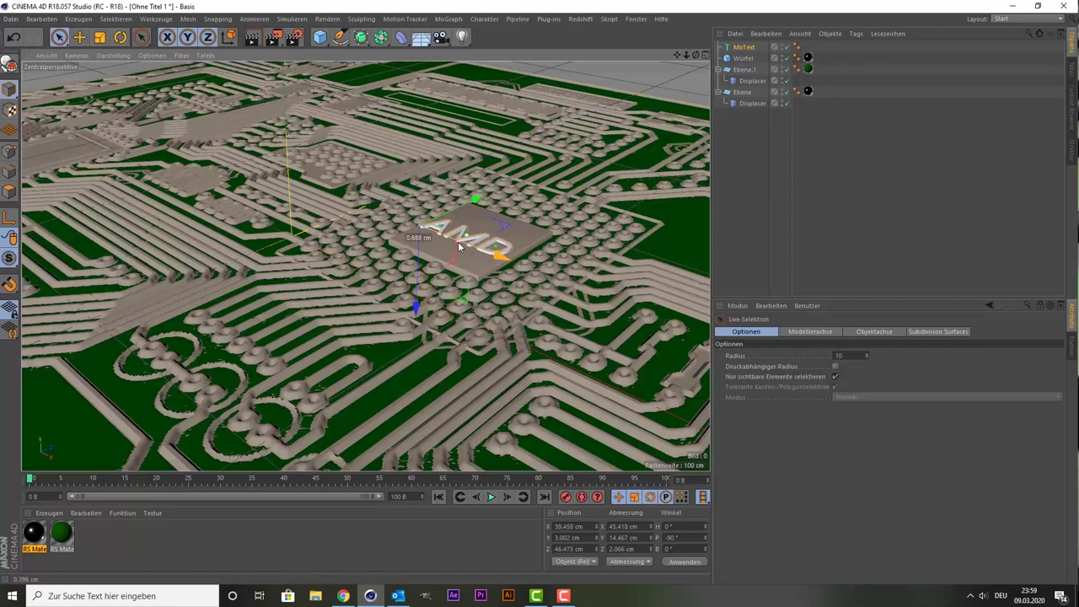
pyautogui.moveTo(453, 214); pyautogui.dragTo(457, 218)
pyautogui.moveTo(696, 54); pyautogui.dragTo(532, 273)
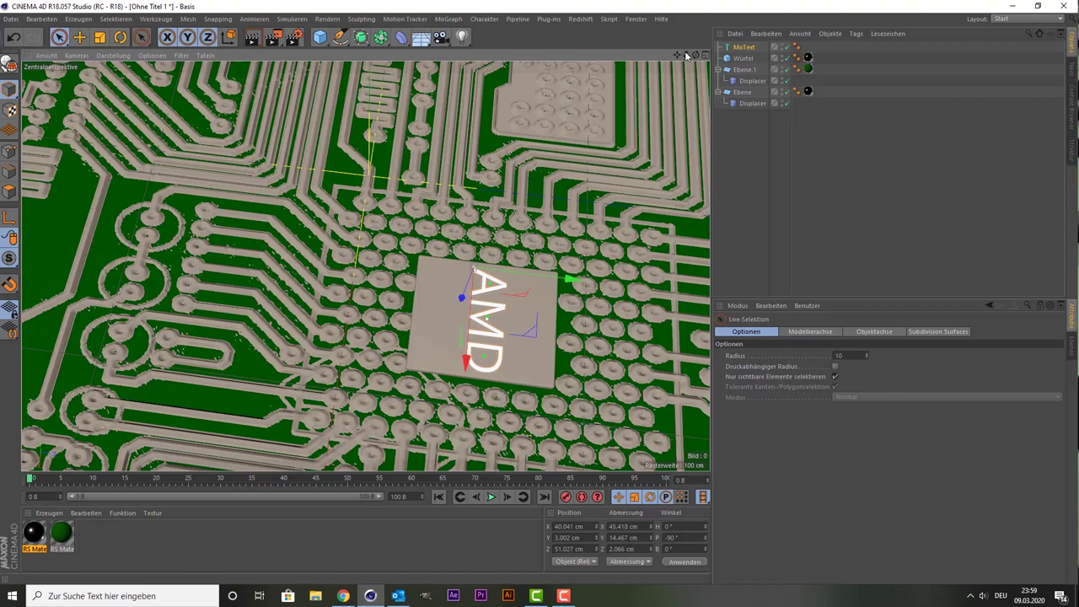
pyautogui.moveTo(695, 57); pyautogui.dragTo(987, 301)
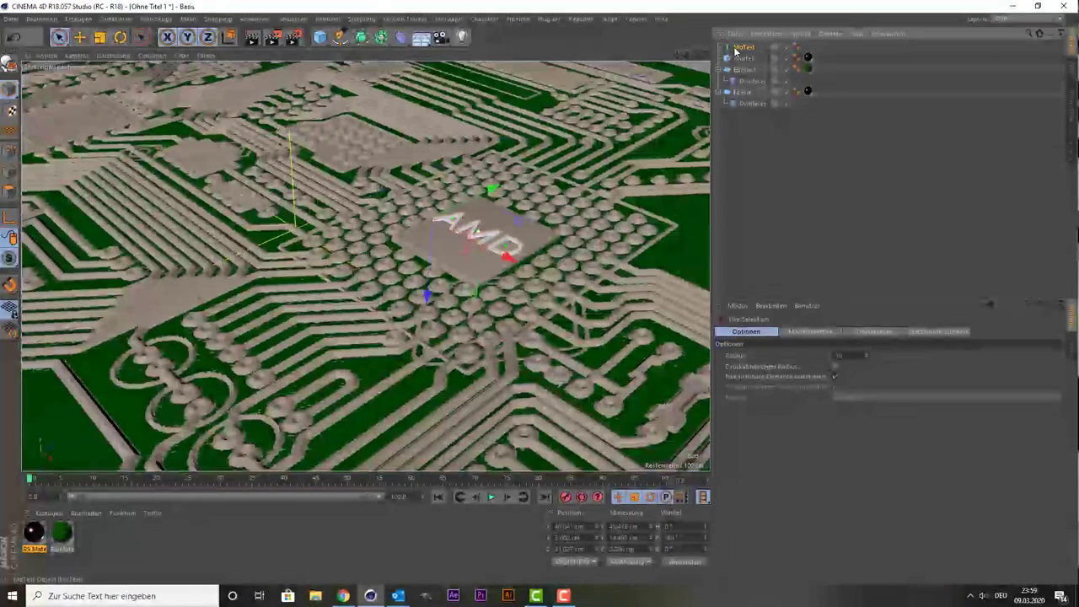
# Give the AMD text rounded fillet start and end caps and lower it onto the chip
pyautogui.click(862, 333)
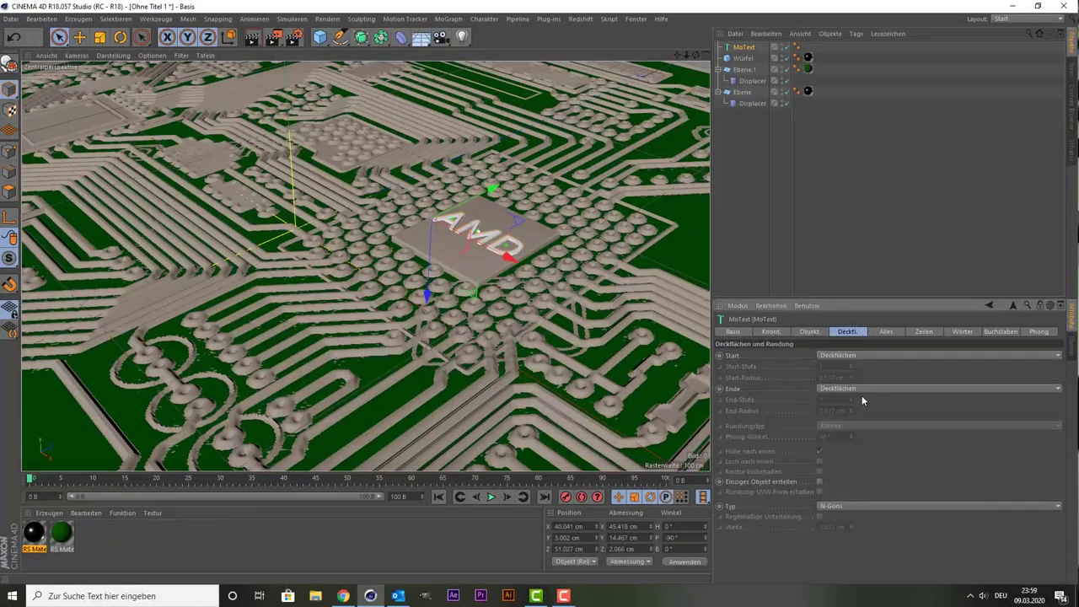
pyautogui.click(859, 390)
pyautogui.click(853, 430)
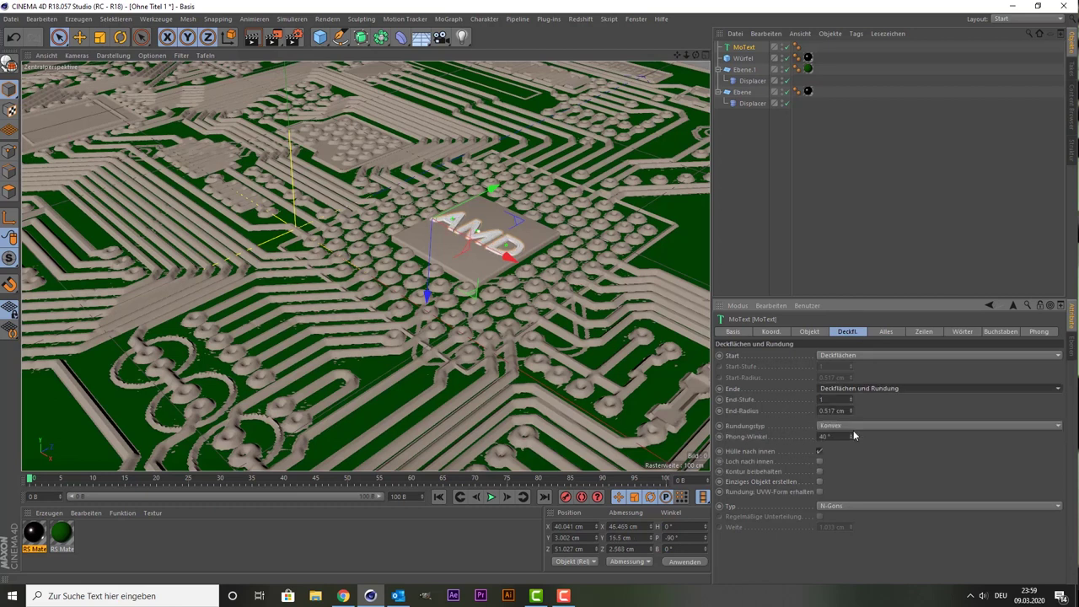
pyautogui.click(848, 359)
pyautogui.click(852, 367)
pyautogui.moveTo(427, 293); pyautogui.dragTo(431, 250)
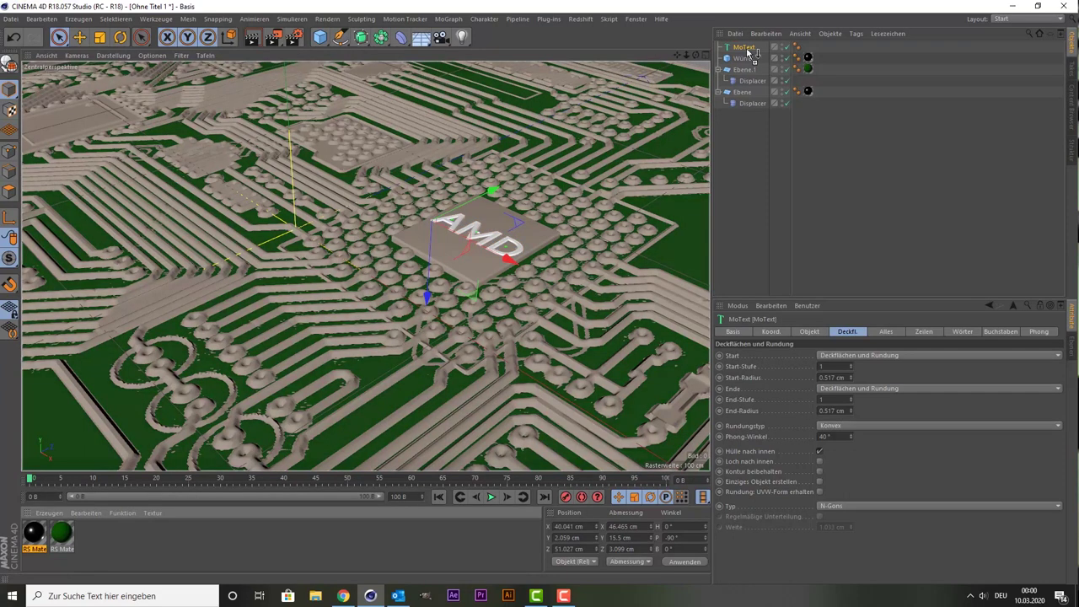
# Apply the RS material to the AMD text and orbit to a low view of the board
pyautogui.moveTo(28, 533); pyautogui.dragTo(747, 49)
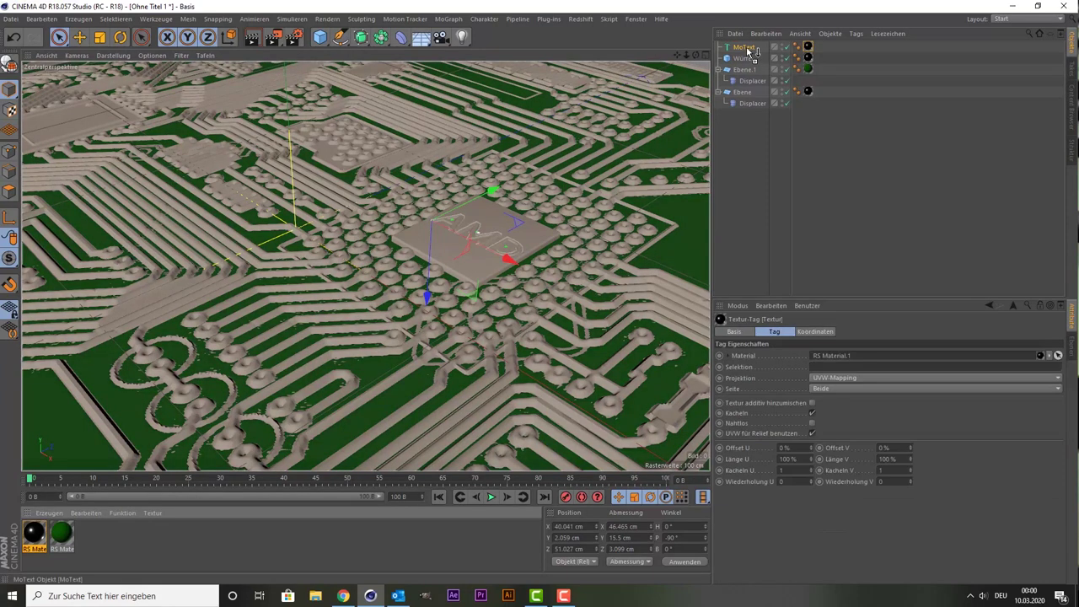
pyautogui.click(845, 180)
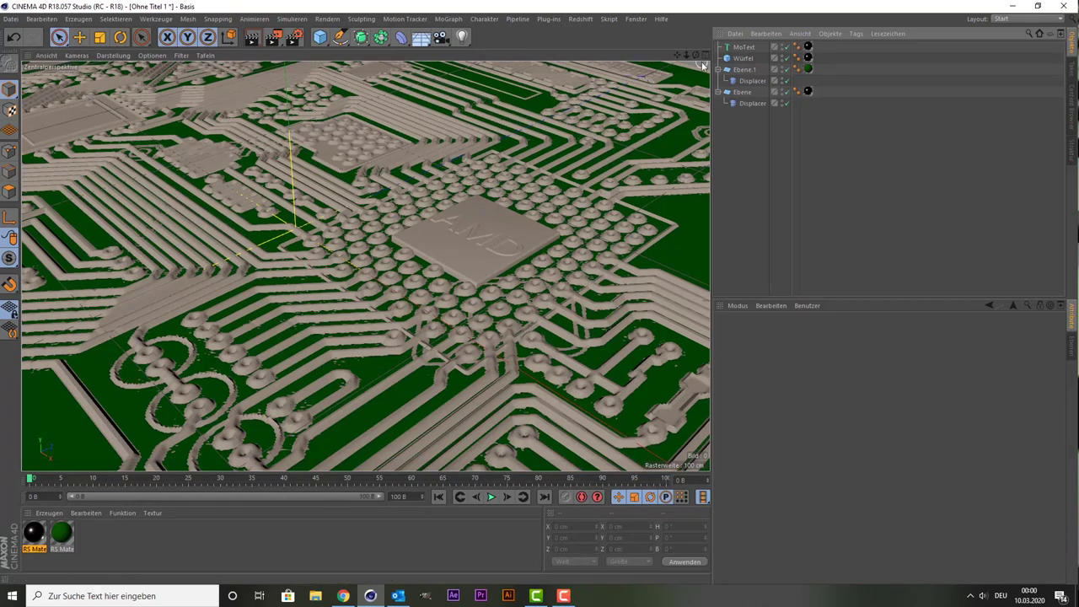
pyautogui.moveTo(697, 56)
pyautogui.mouseDown()
pyautogui.moveTo(364, 266)
pyautogui.moveTo(396, 279)
pyautogui.mouseUp()
pyautogui.moveTo(679, 54)
pyautogui.mouseDown()
pyautogui.moveTo(708, 59)
pyautogui.moveTo(685, 60)
pyautogui.moveTo(364, 266)
pyautogui.mouseUp()
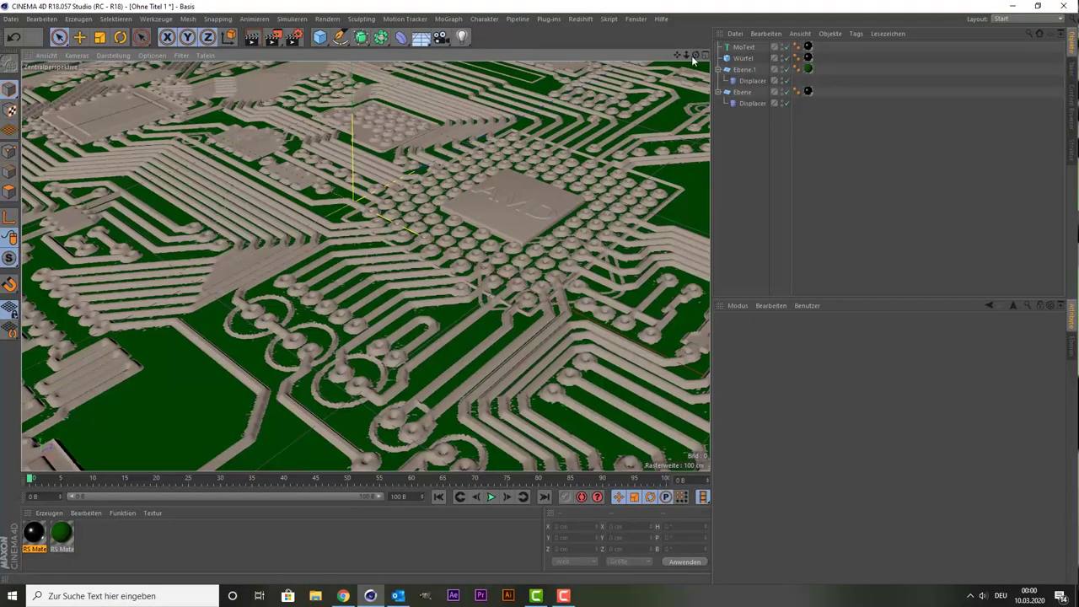
pyautogui.moveTo(677, 57); pyautogui.dragTo(366, 266)
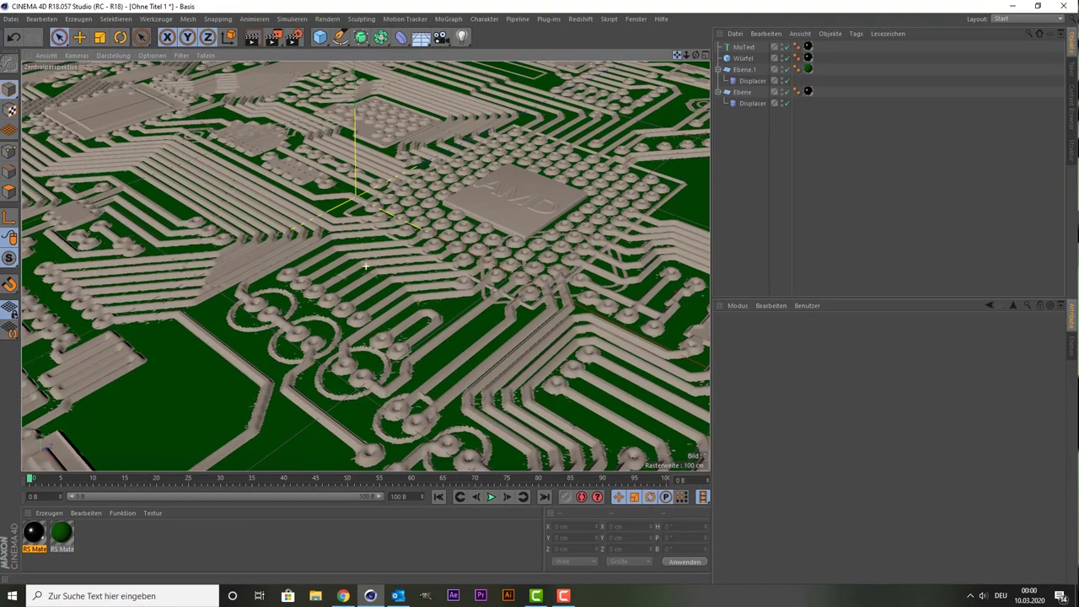
# Add a Redshift Dome Light and browse the Content Browser to Presets > Eigen > Interior HDRIs
pyautogui.click(581, 20)
pyautogui.moveTo(607, 47)
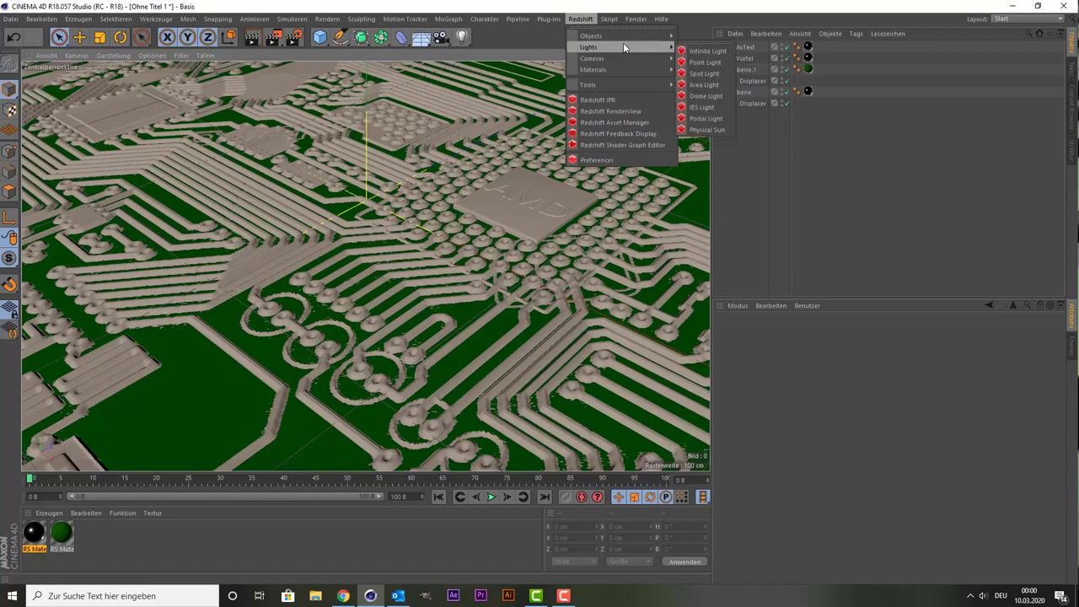
pyautogui.click(713, 96)
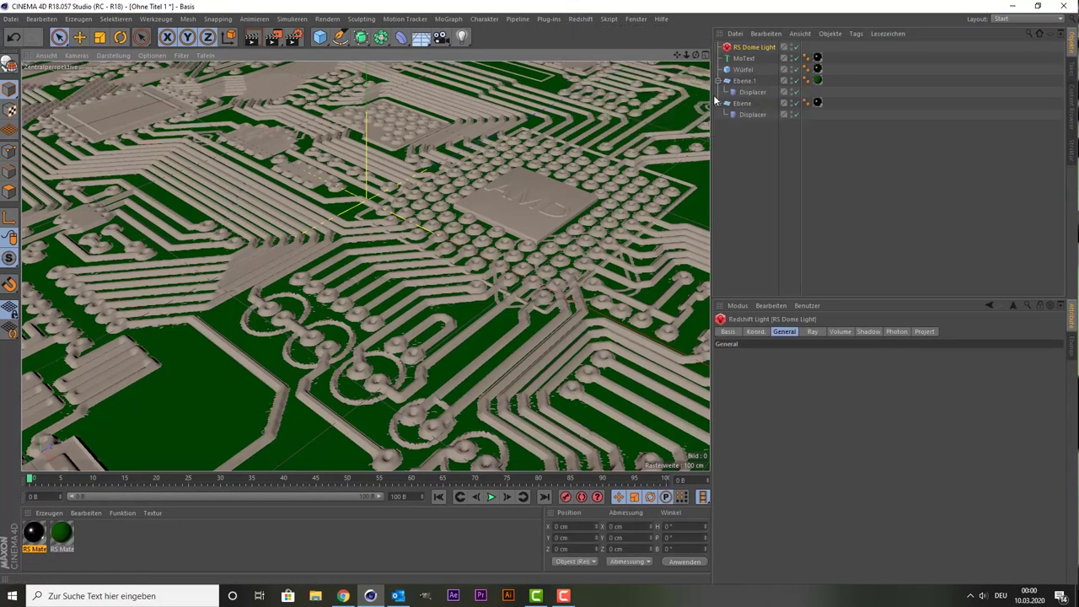
pyautogui.click(1072, 116)
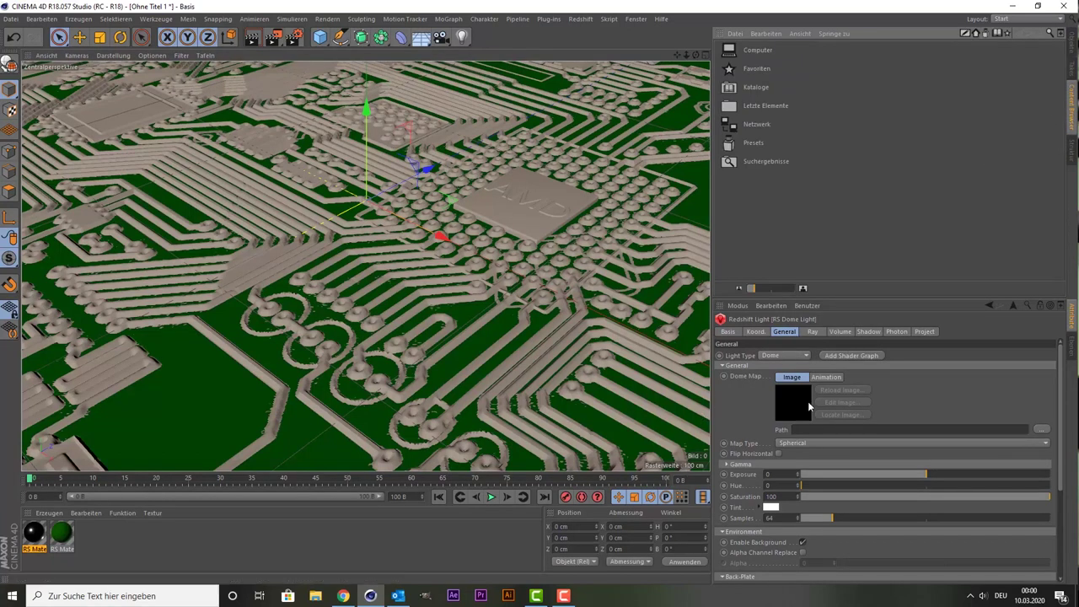
pyautogui.doubleClick(742, 147)
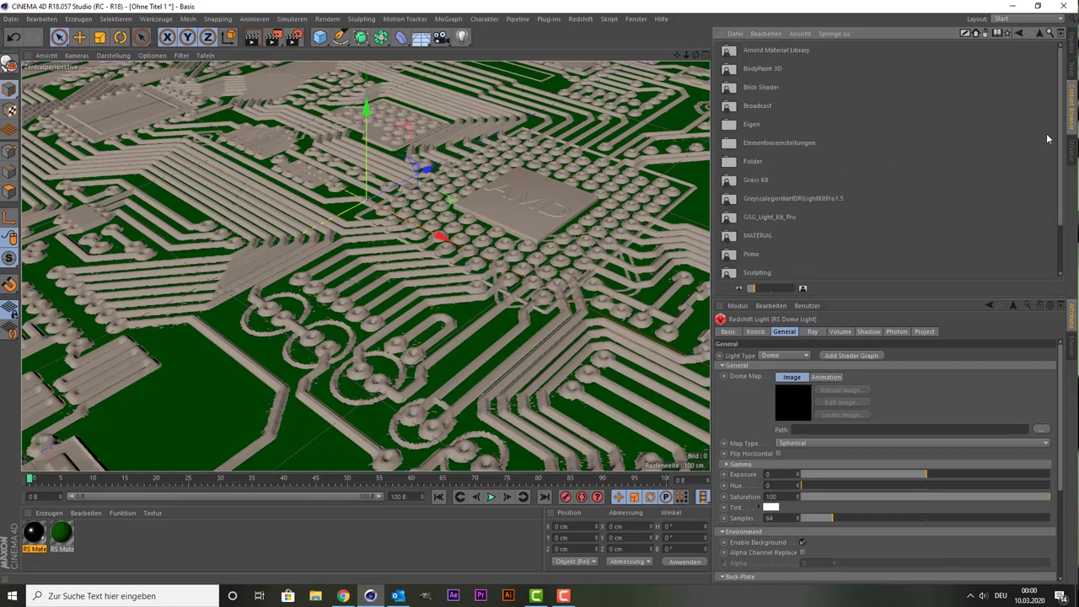
pyautogui.doubleClick(730, 125)
pyautogui.doubleClick(735, 56)
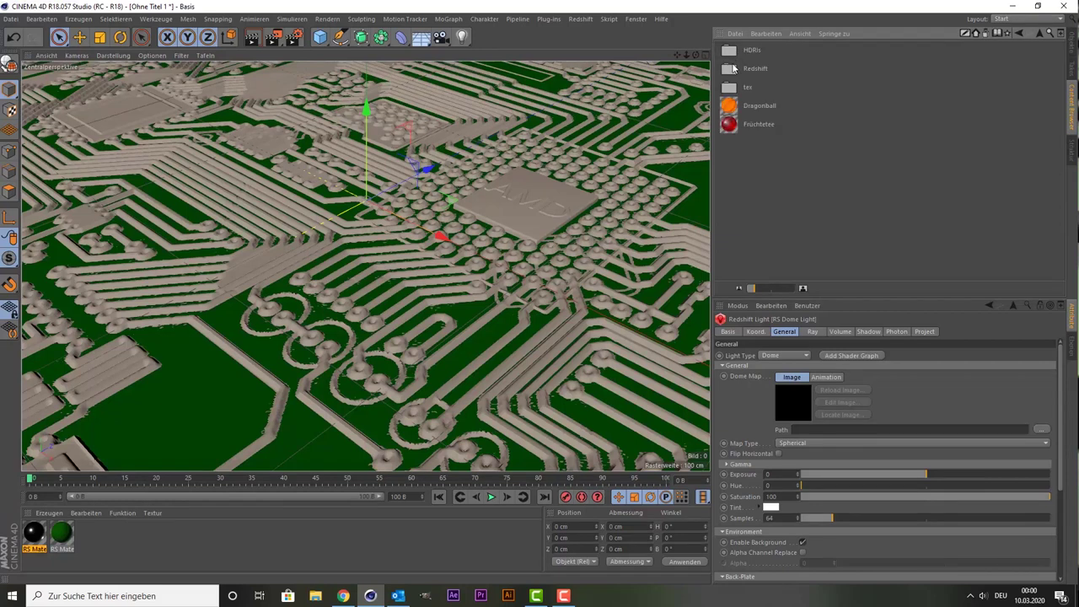
pyautogui.doubleClick(732, 53)
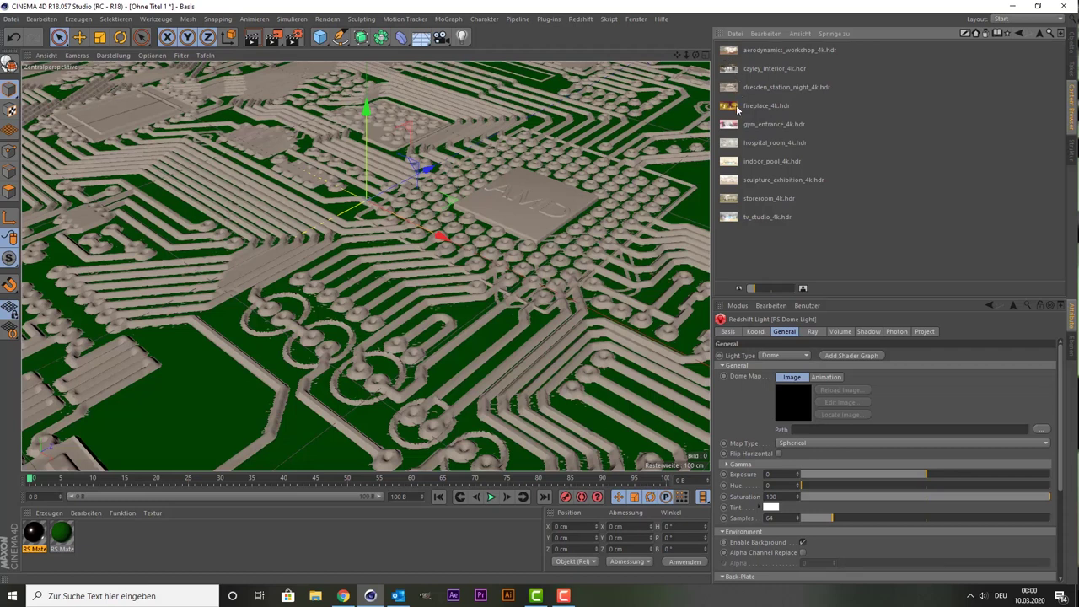
# Look through the Outdoor HDRIs, then load cayley_interior_4k.hdr into the Dome Map slot
pyautogui.click(1039, 33)
pyautogui.click(772, 68)
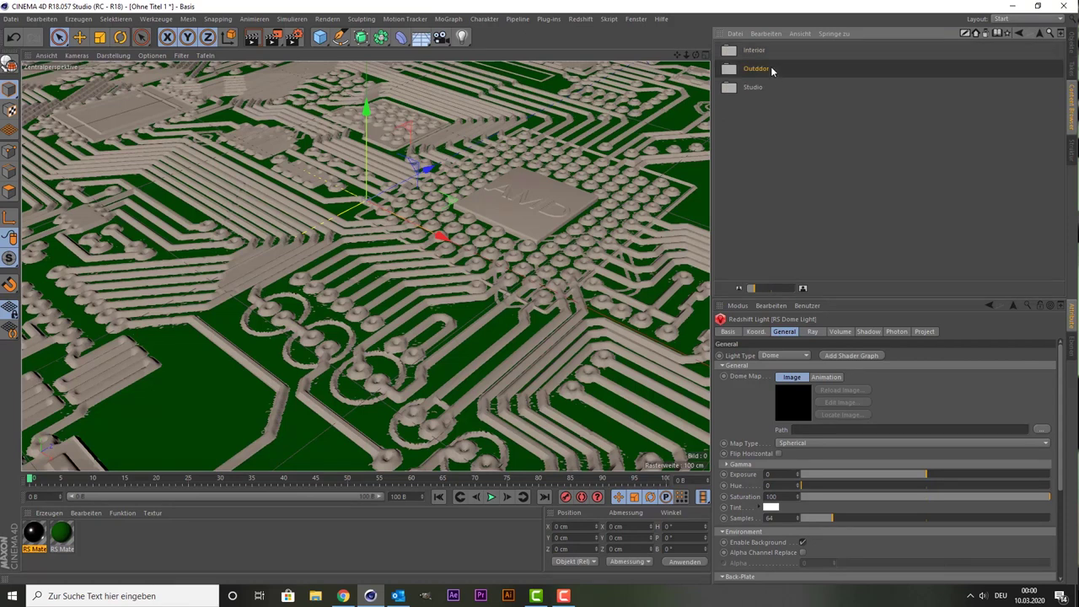
pyautogui.doubleClick(771, 68)
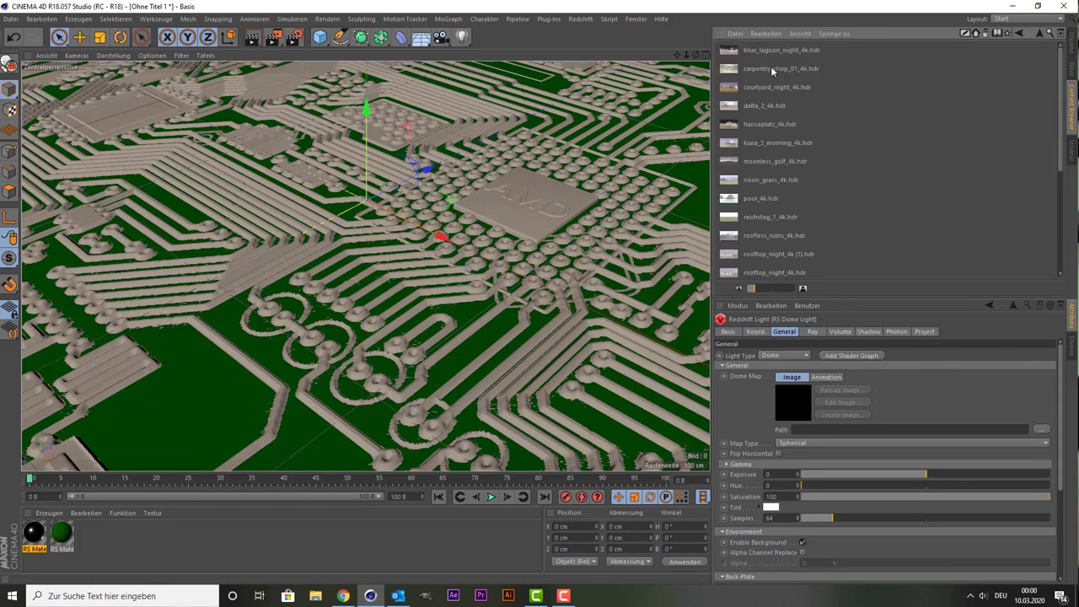
pyautogui.click(771, 67)
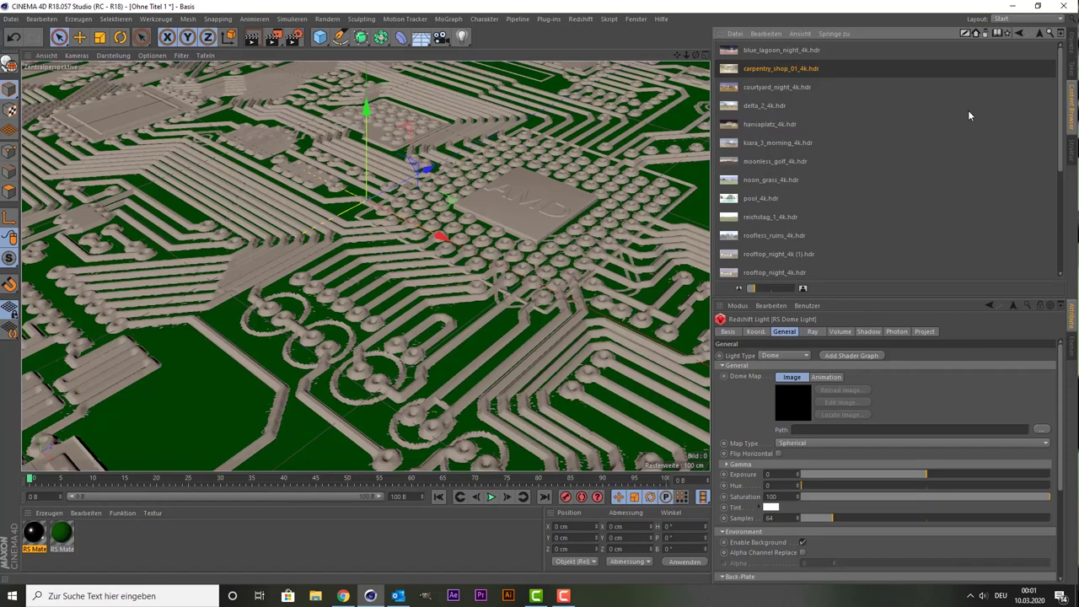
pyautogui.click(1039, 33)
pyautogui.doubleClick(741, 53)
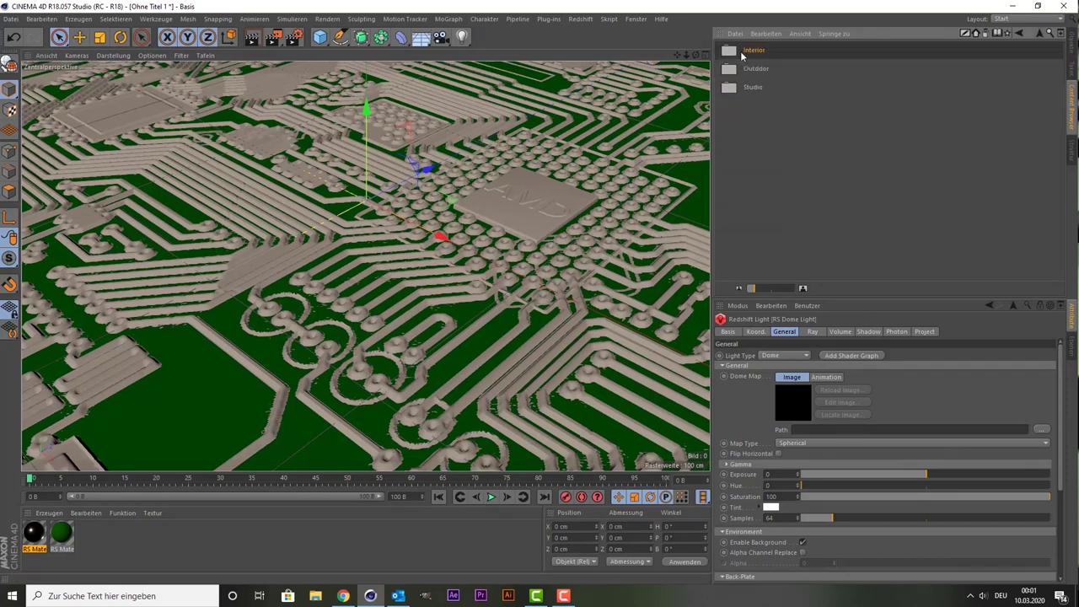
pyautogui.click(733, 68)
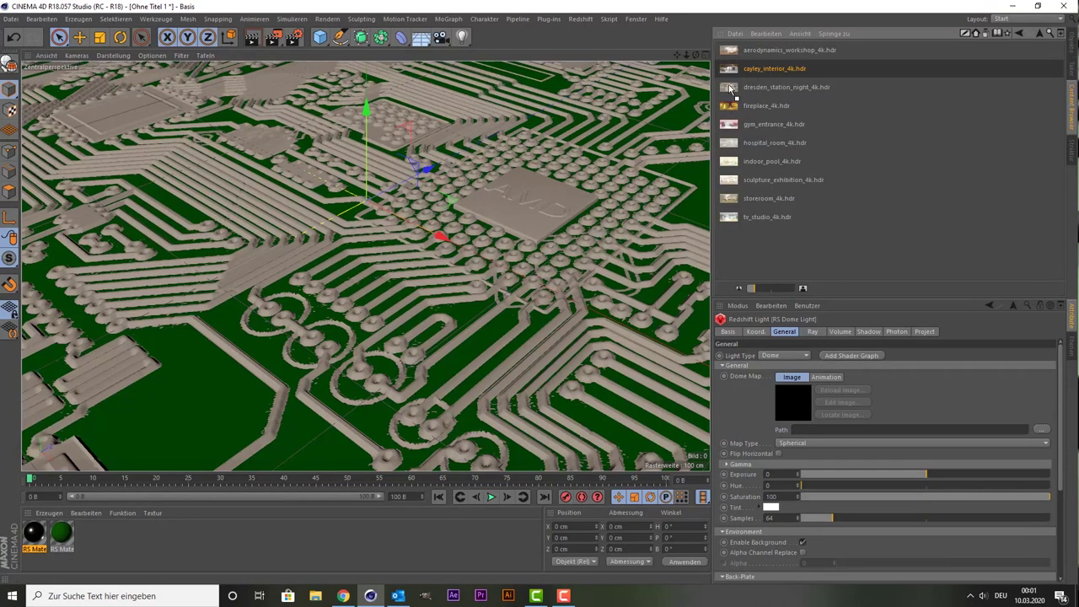
pyautogui.moveTo(816, 408); pyautogui.dragTo(786, 410)
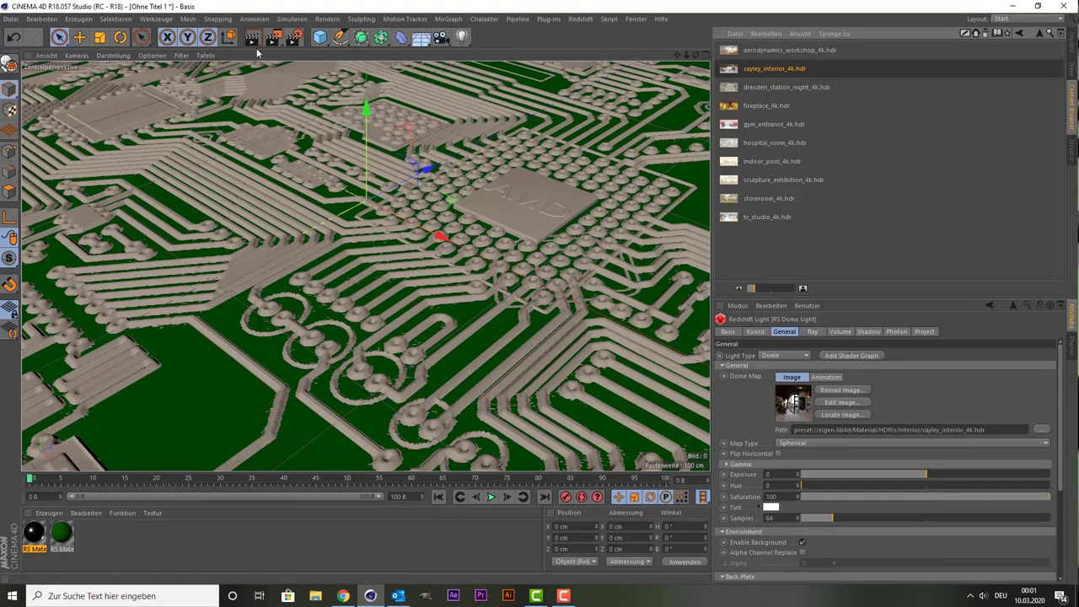
# Switch the renderer to Redshift in Render Settings and render the active view
pyautogui.click(291, 37)
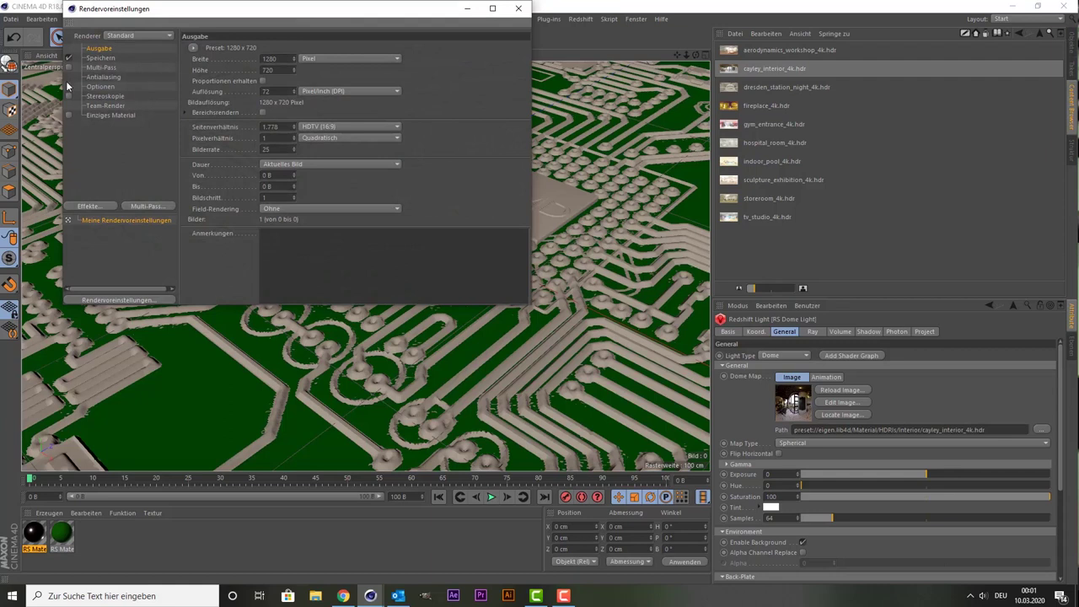
pyautogui.click(140, 35)
pyautogui.click(133, 84)
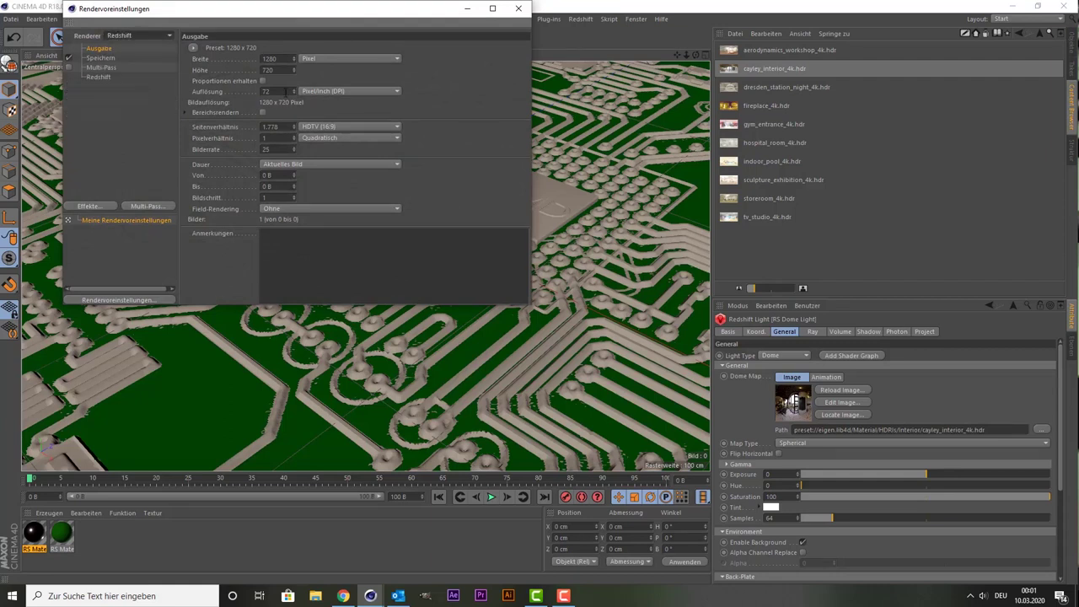
pyautogui.click(517, 8)
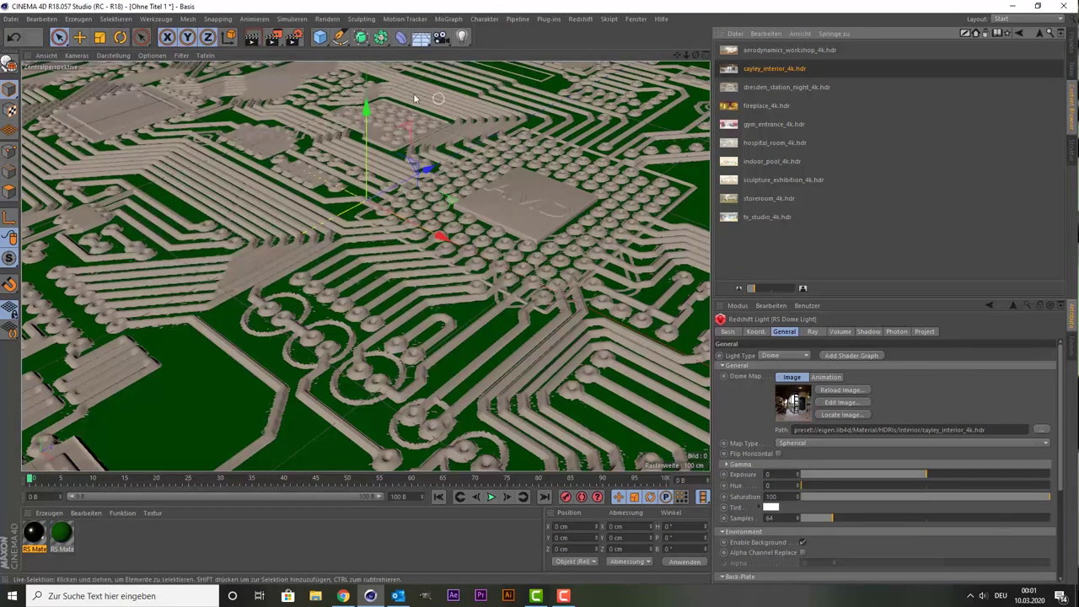
pyautogui.click(252, 38)
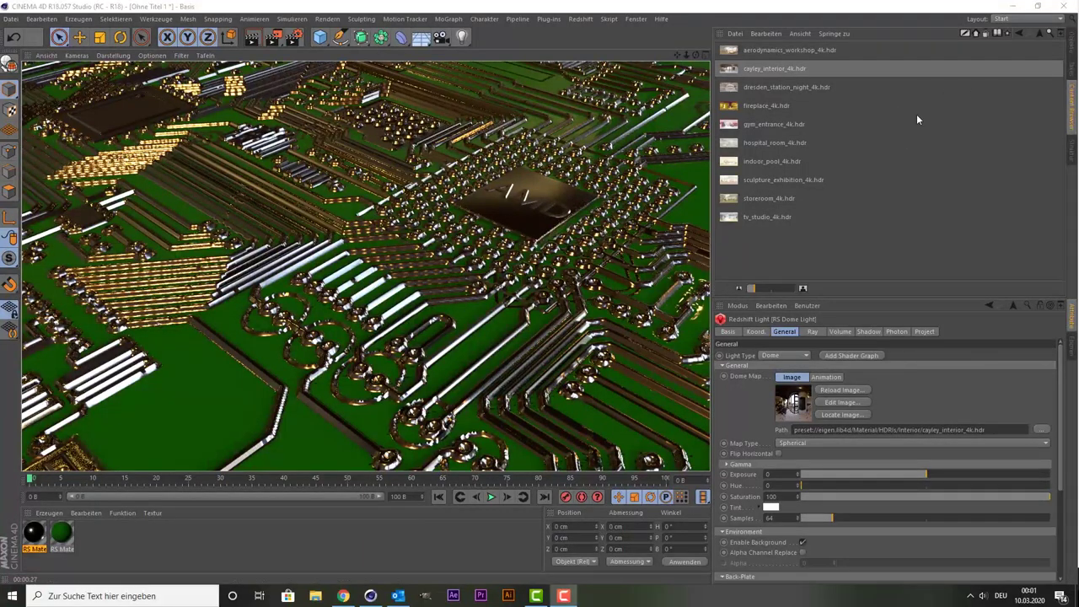
# Load carpentry_shop_01_4k.hdr from the Outdoor folder as the dome map
pyautogui.click(1038, 33)
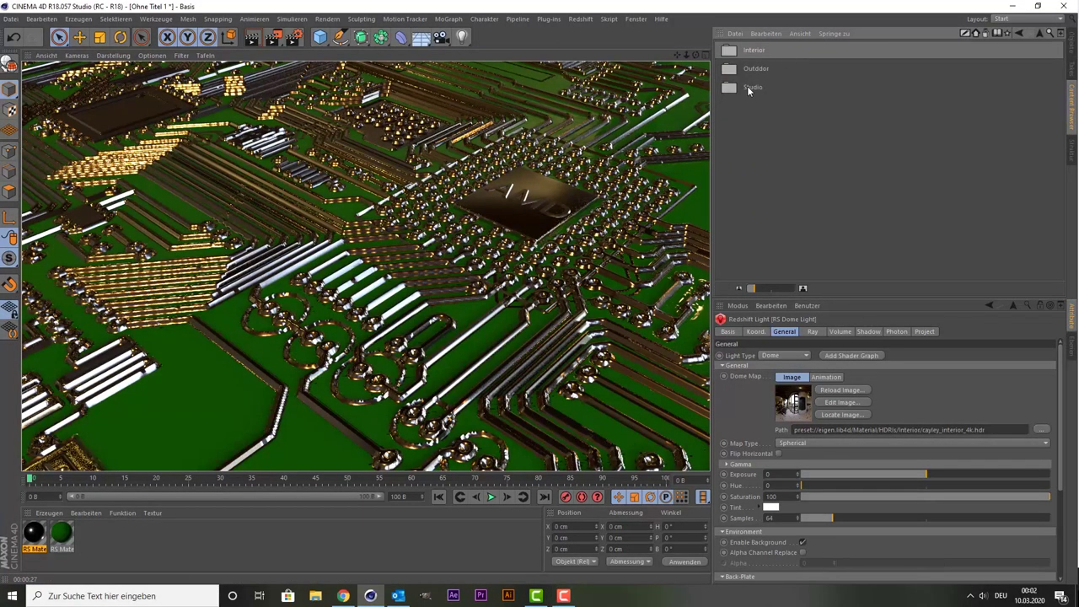
pyautogui.click(733, 68)
pyautogui.doubleClick(732, 67)
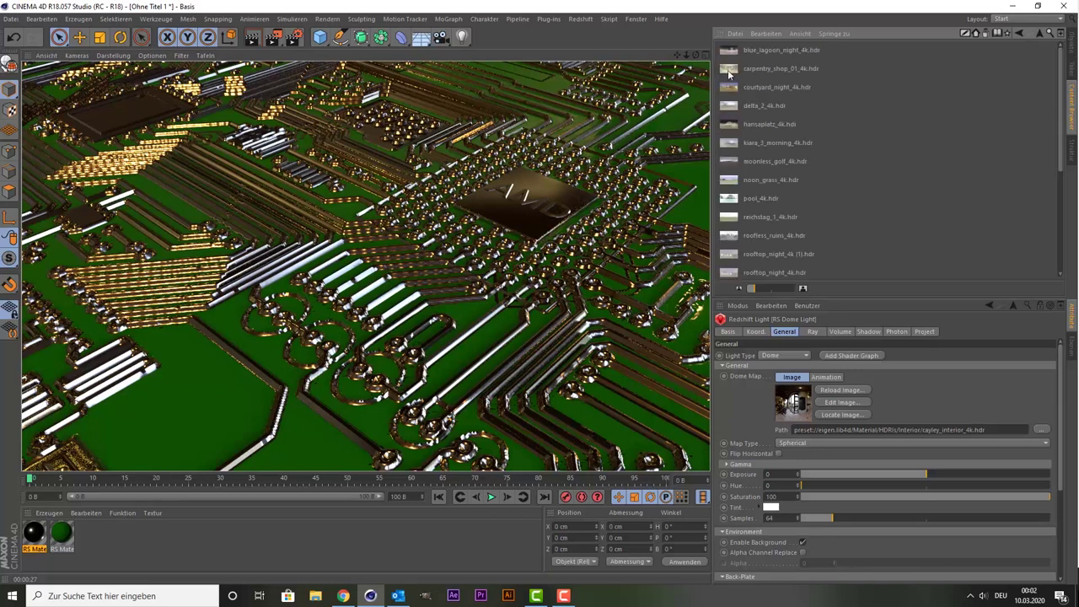
pyautogui.click(728, 74)
pyautogui.moveTo(729, 74); pyautogui.dragTo(789, 411)
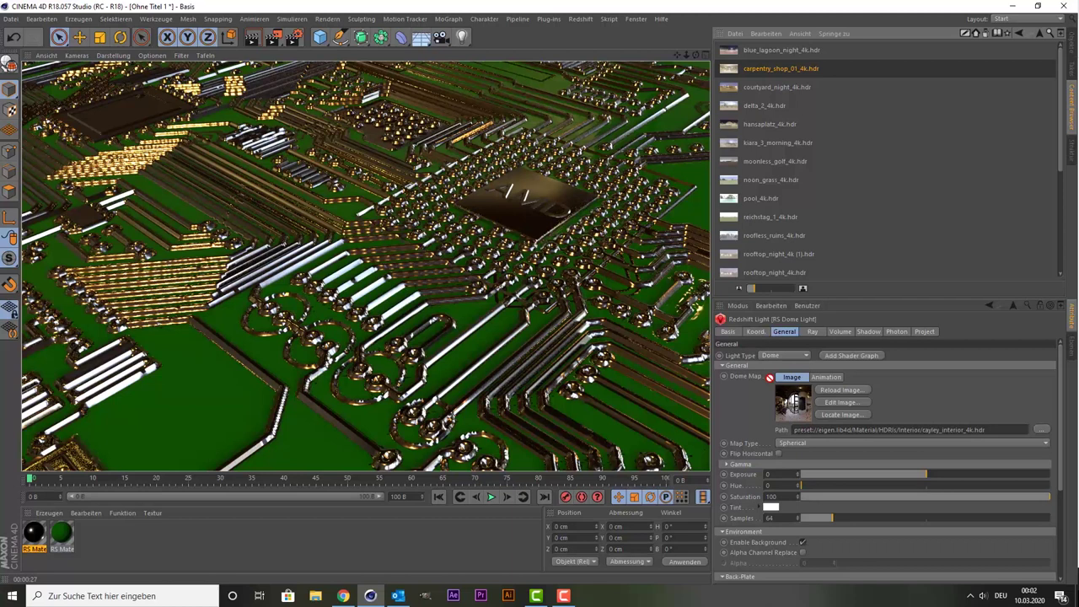
pyautogui.click(254, 38)
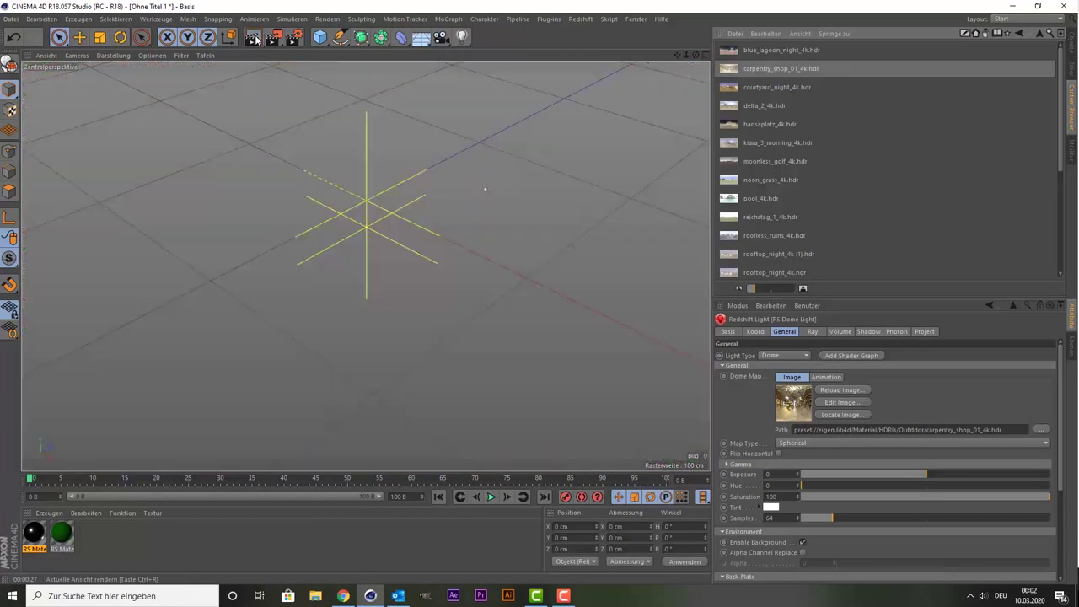
# Render the view, then open the Redshift RenderView, move it aside and start the IPR render
pyautogui.click(254, 38)
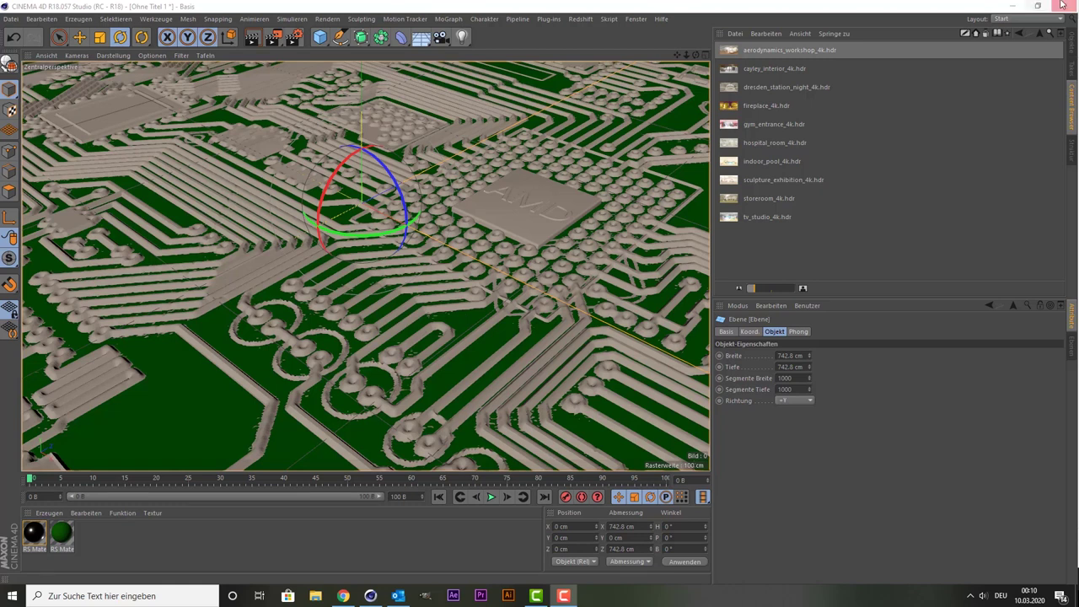
pyautogui.click(246, 38)
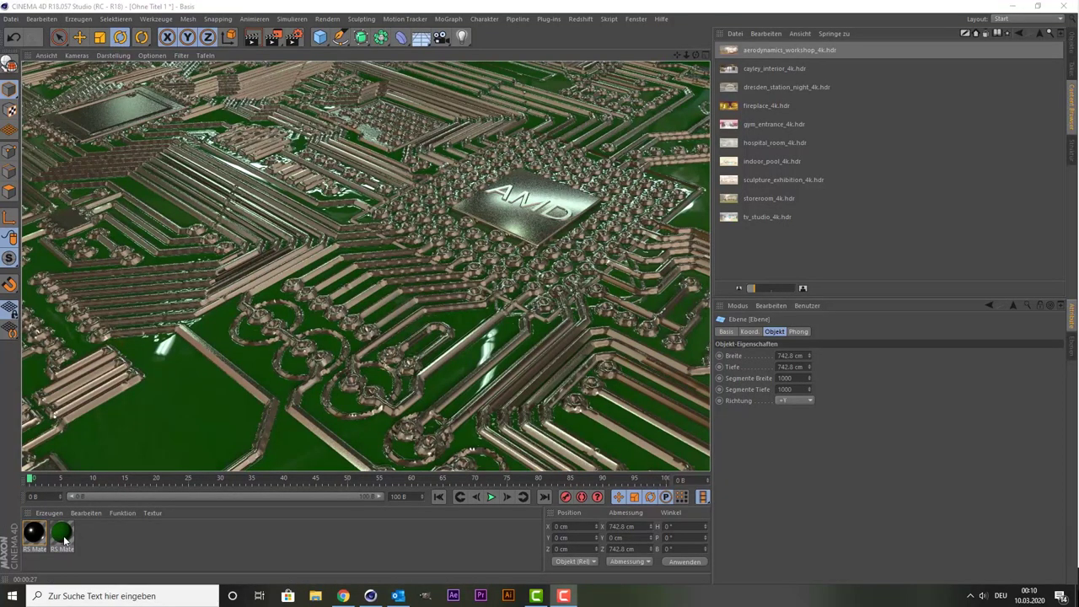
pyautogui.click(580, 19)
pyautogui.click(616, 113)
pyautogui.moveTo(618, 17); pyautogui.dragTo(691, 101)
pyautogui.click(499, 134)
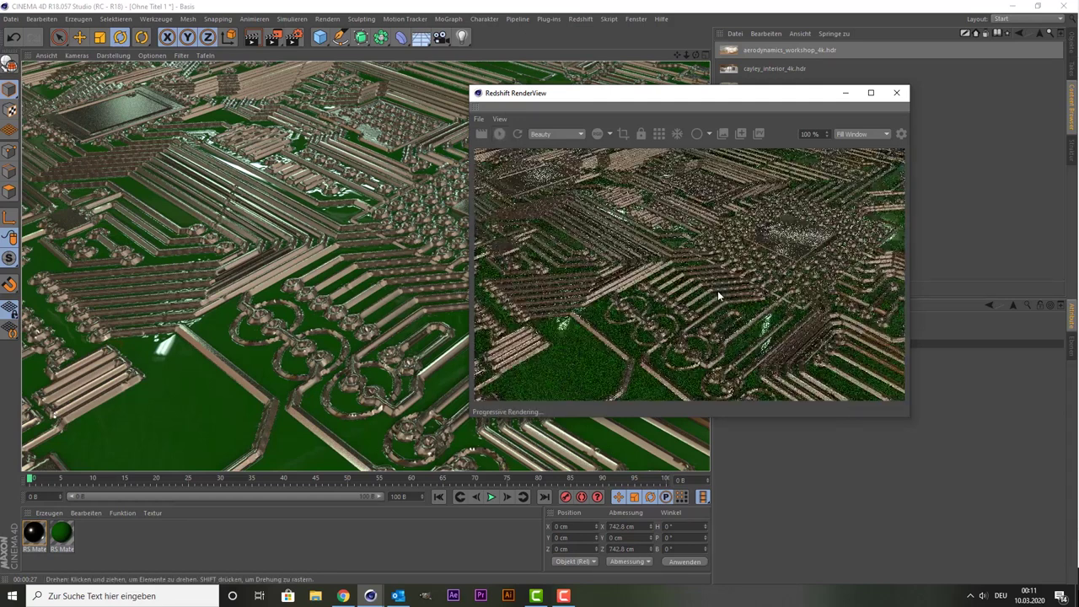
# Give the green board RS Material a Reflection Roughness of 0.162
pyautogui.click(61, 533)
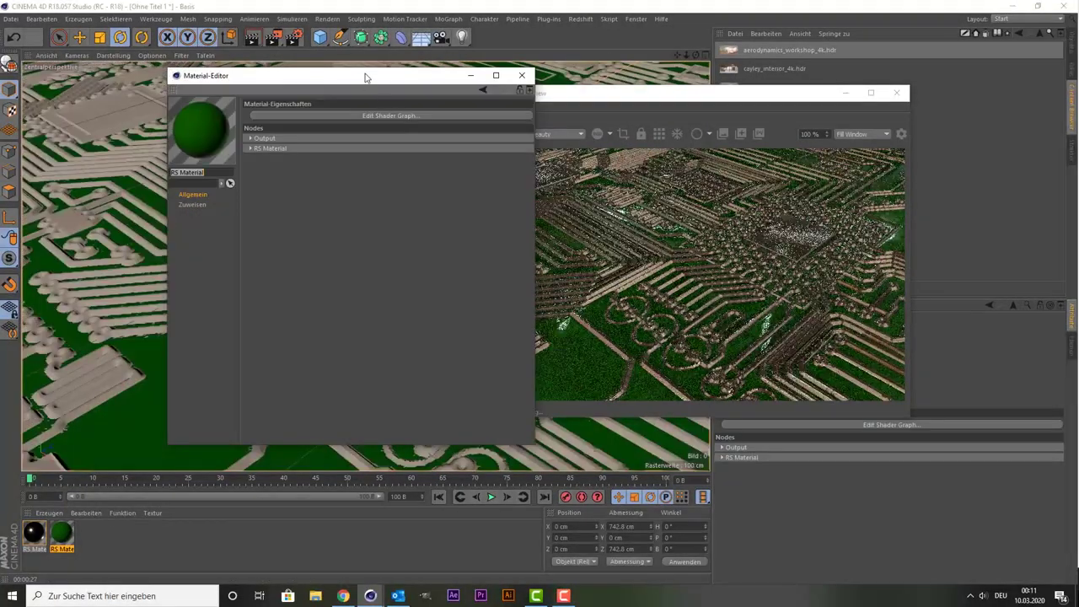
pyautogui.moveTo(366, 75); pyautogui.dragTo(270, 54)
pyautogui.click(150, 124)
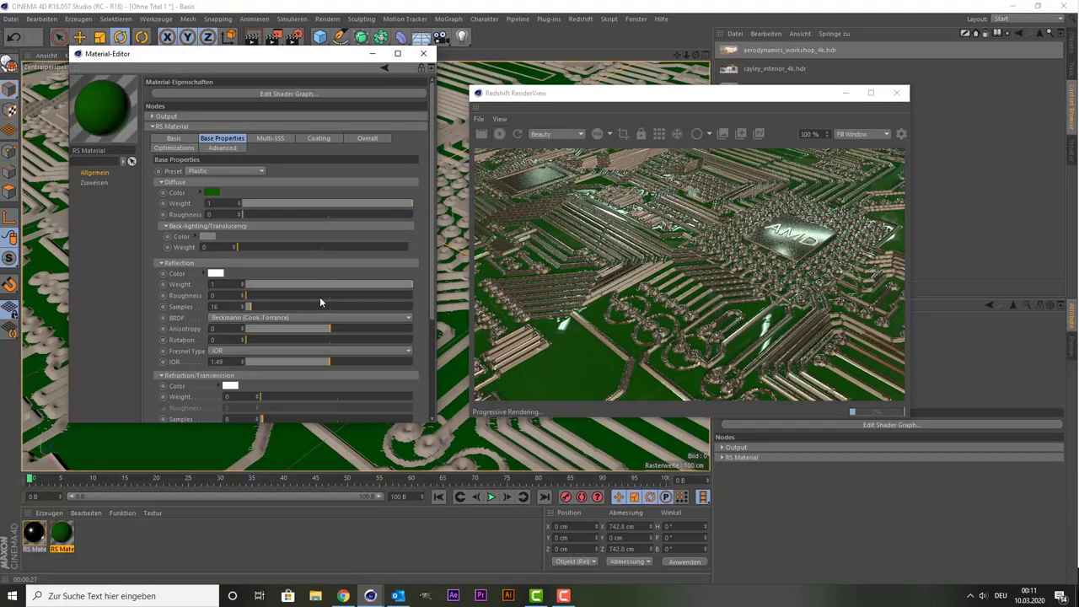
pyautogui.click(282, 296)
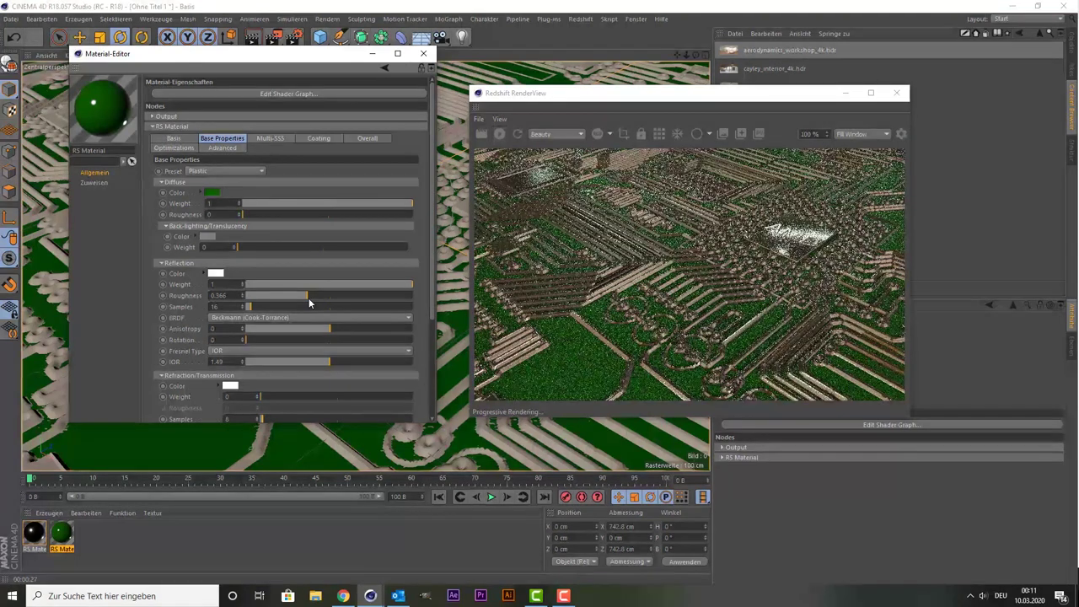
pyautogui.moveTo(304, 298); pyautogui.dragTo(273, 297)
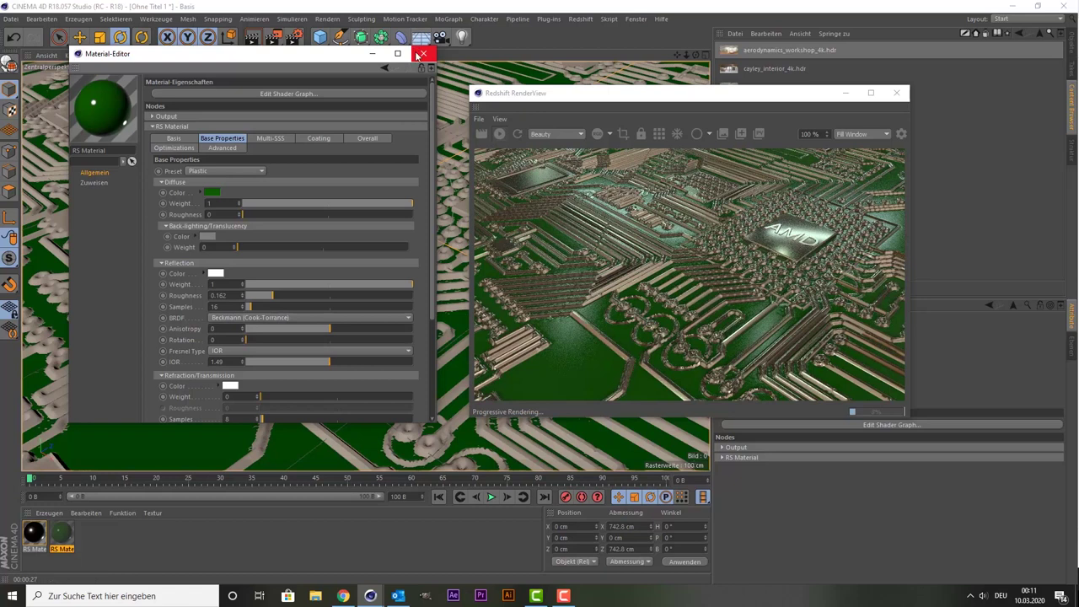
pyautogui.click(422, 55)
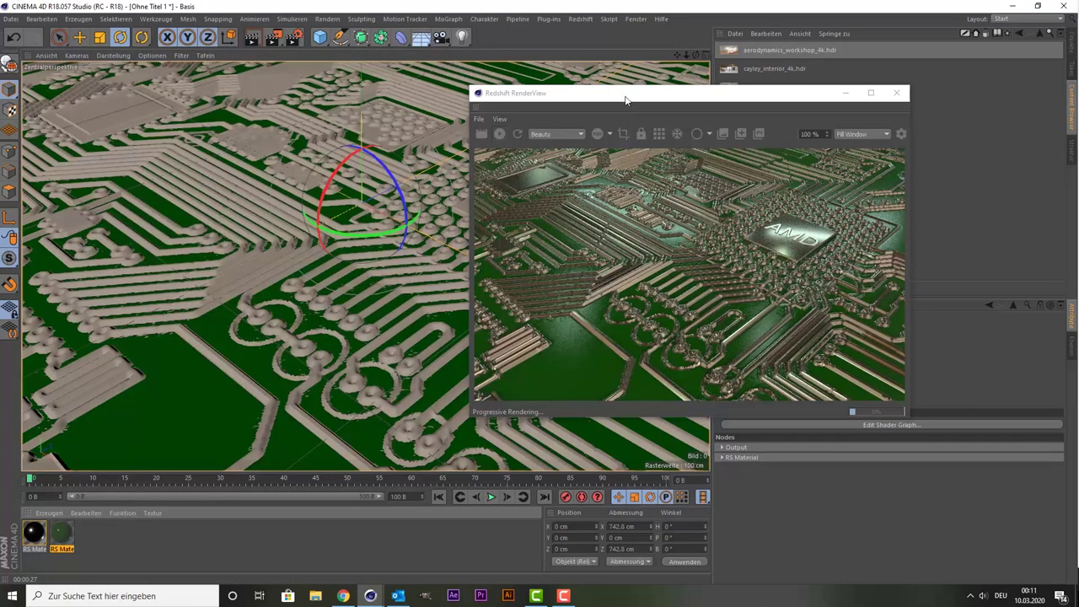
# Select the AMD MoText object in Live Selection mode, with the RenderView moved aside
pyautogui.moveTo(628, 99); pyautogui.dragTo(320, 78)
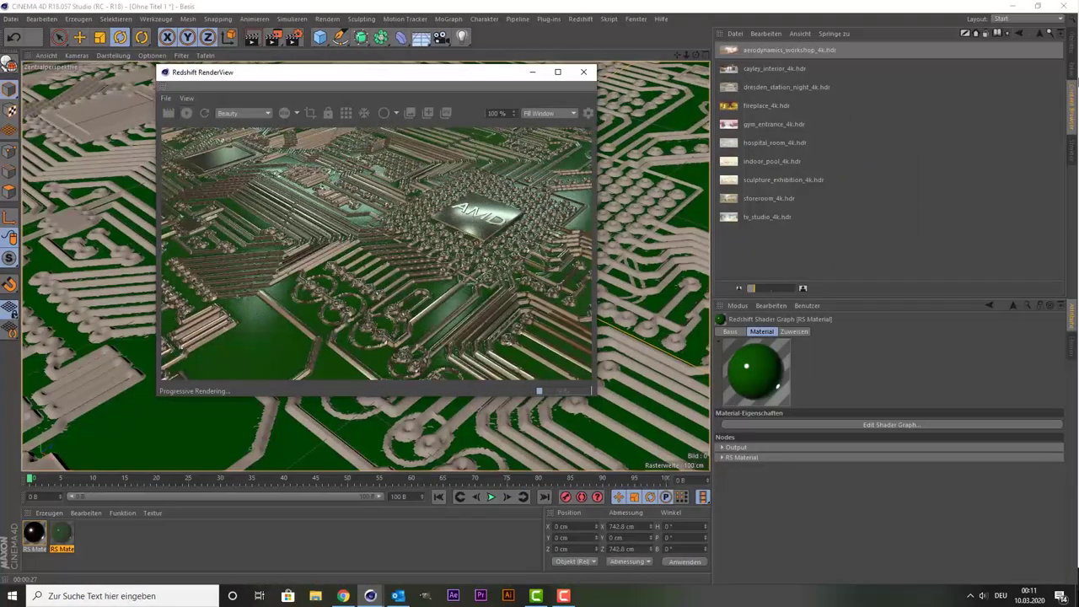
pyautogui.click(1073, 61)
pyautogui.click(723, 61)
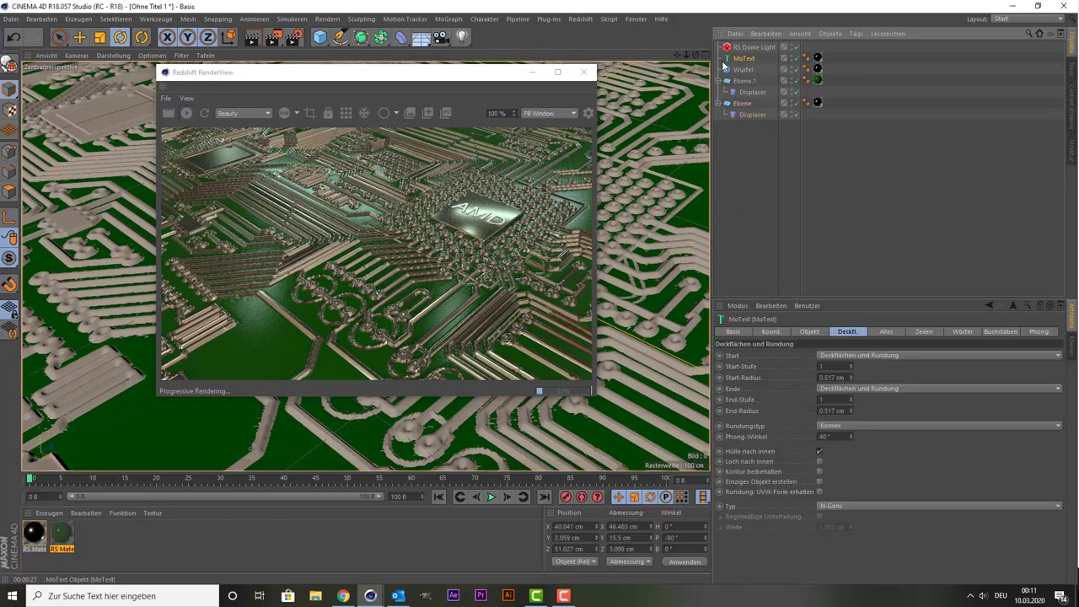
pyautogui.moveTo(443, 72)
pyautogui.mouseDown()
pyautogui.moveTo(220, 77)
pyautogui.moveTo(236, 82)
pyautogui.mouseUp()
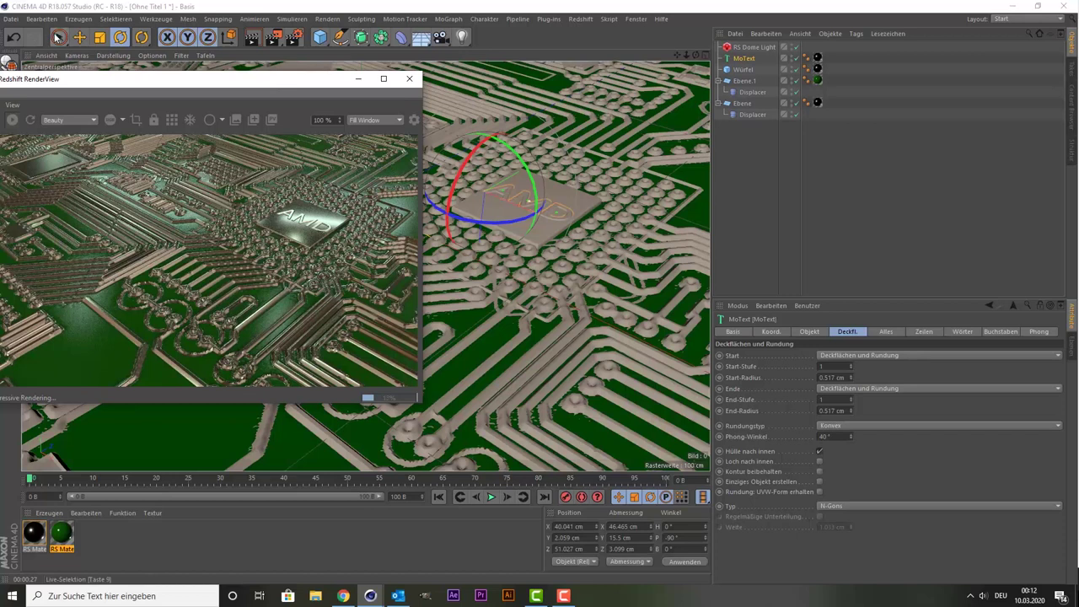
pyautogui.click(56, 37)
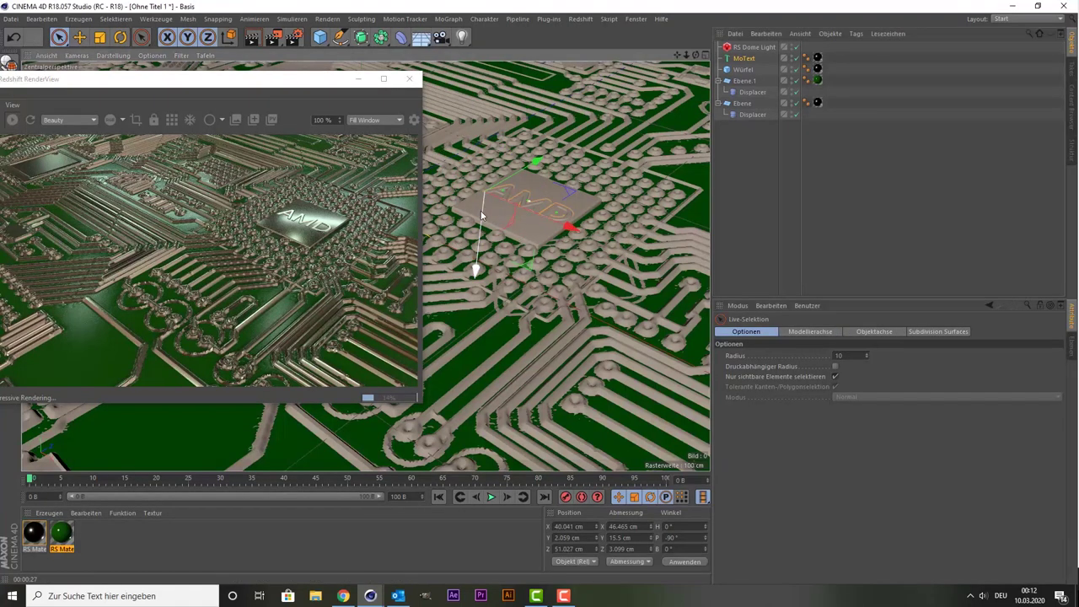
# Move the AMD text along Y to 1.898 cm on the chip and close the RenderView
pyautogui.moveTo(482, 215); pyautogui.dragTo(481, 219)
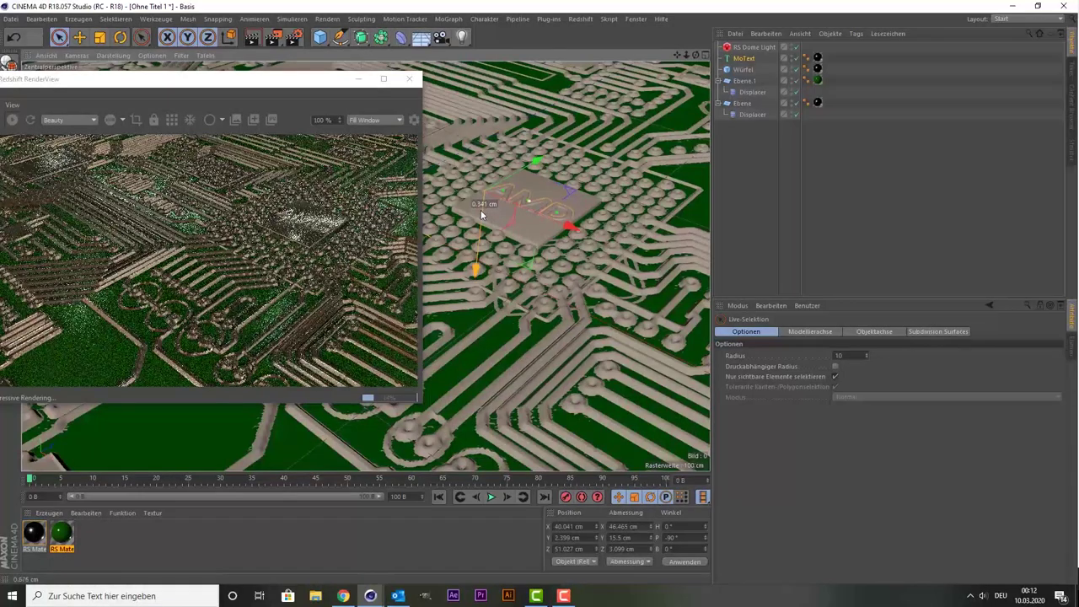
pyautogui.moveTo(480, 216); pyautogui.dragTo(479, 210)
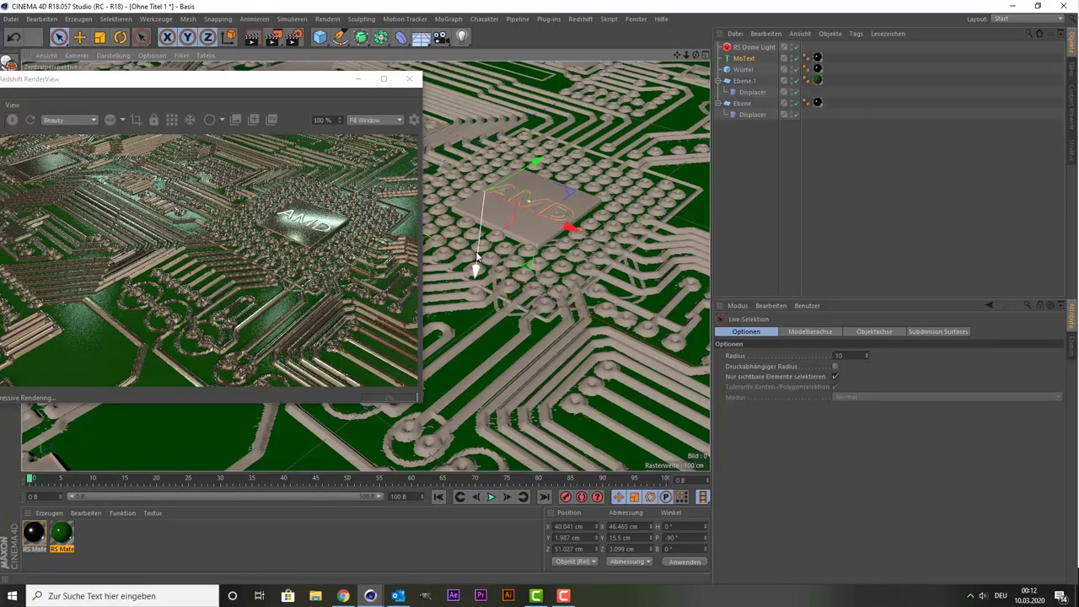
pyautogui.moveTo(477, 257); pyautogui.dragTo(477, 256)
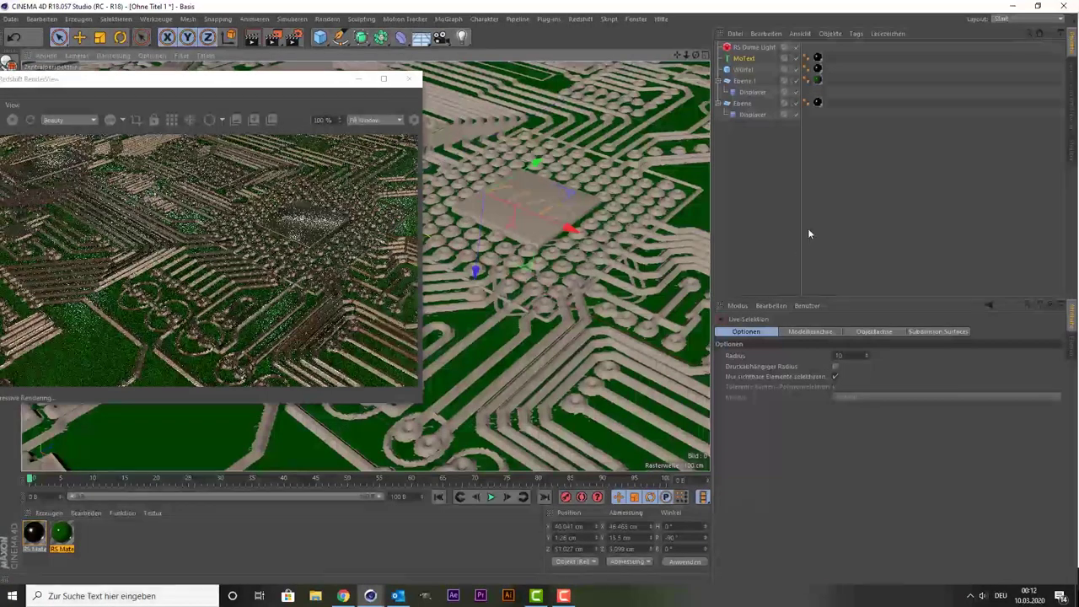
pyautogui.scroll(3, 290, 218)
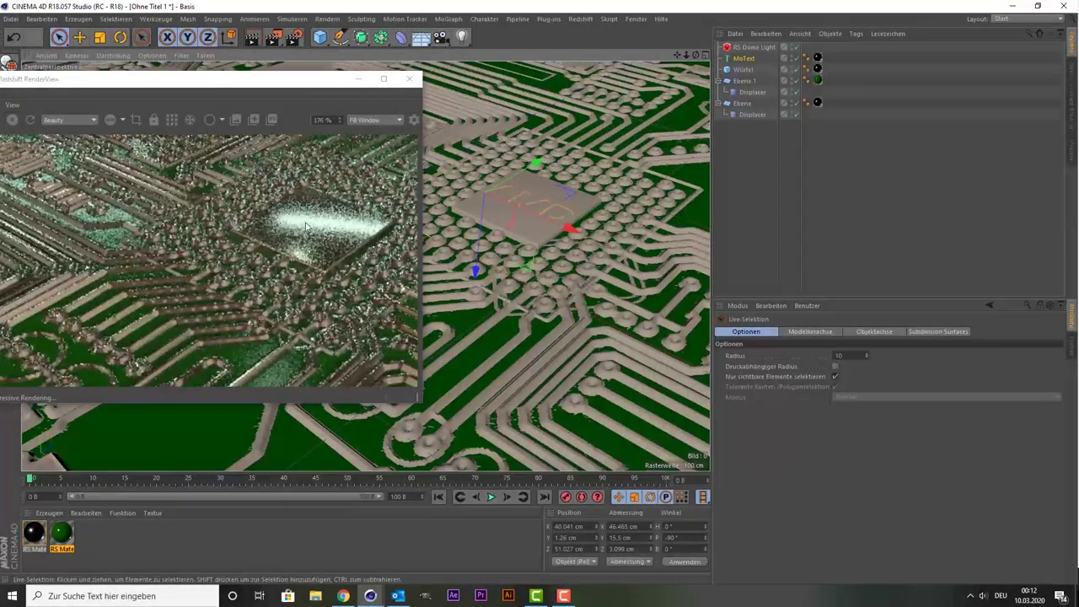
pyautogui.scroll(3, 290, 217)
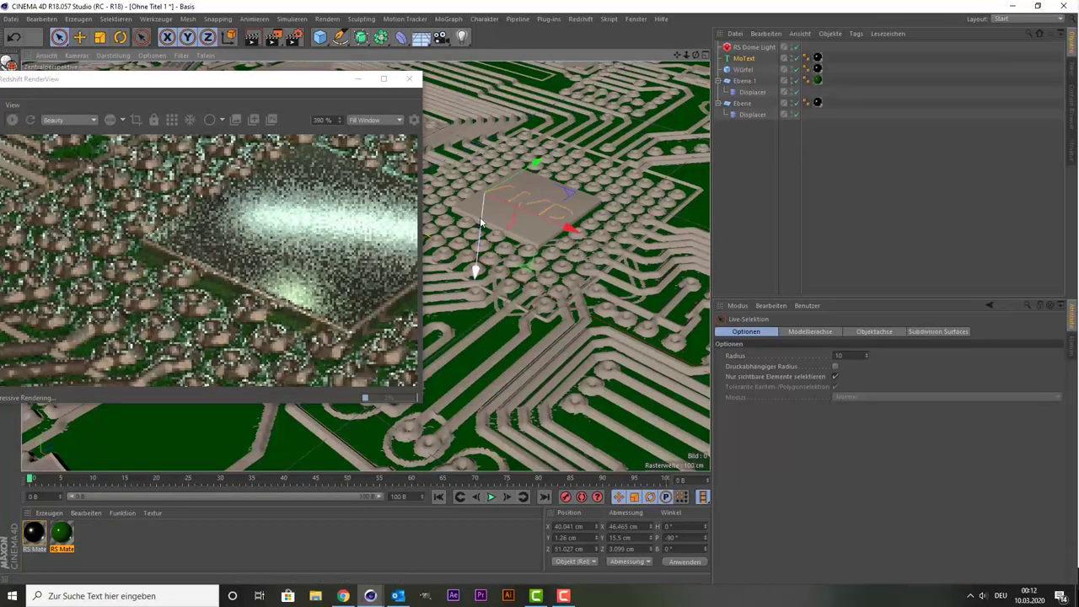
pyautogui.moveTo(481, 220); pyautogui.dragTo(475, 217)
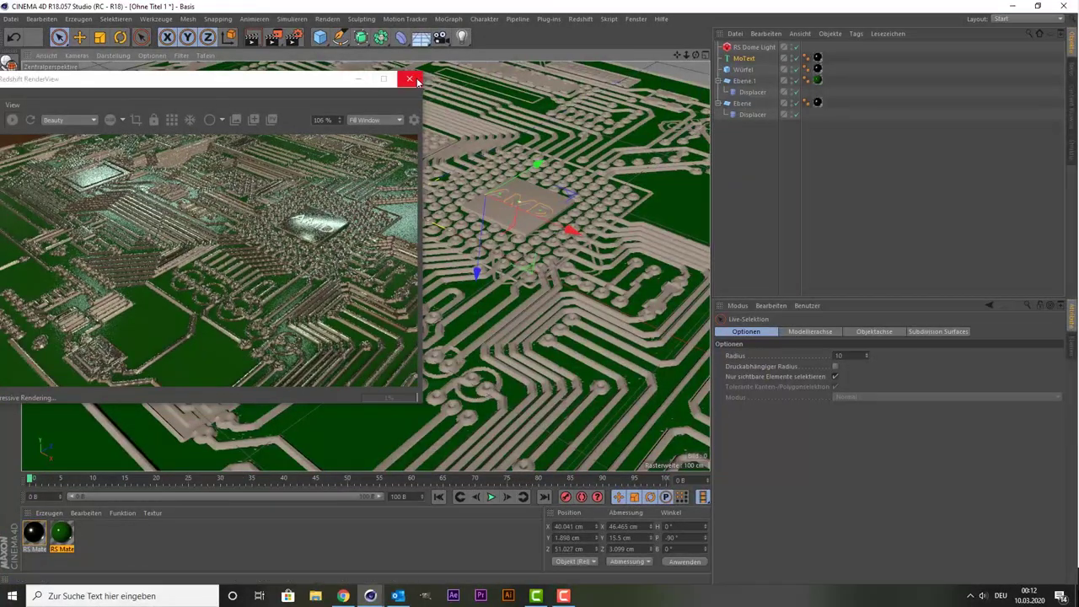
pyautogui.click(409, 78)
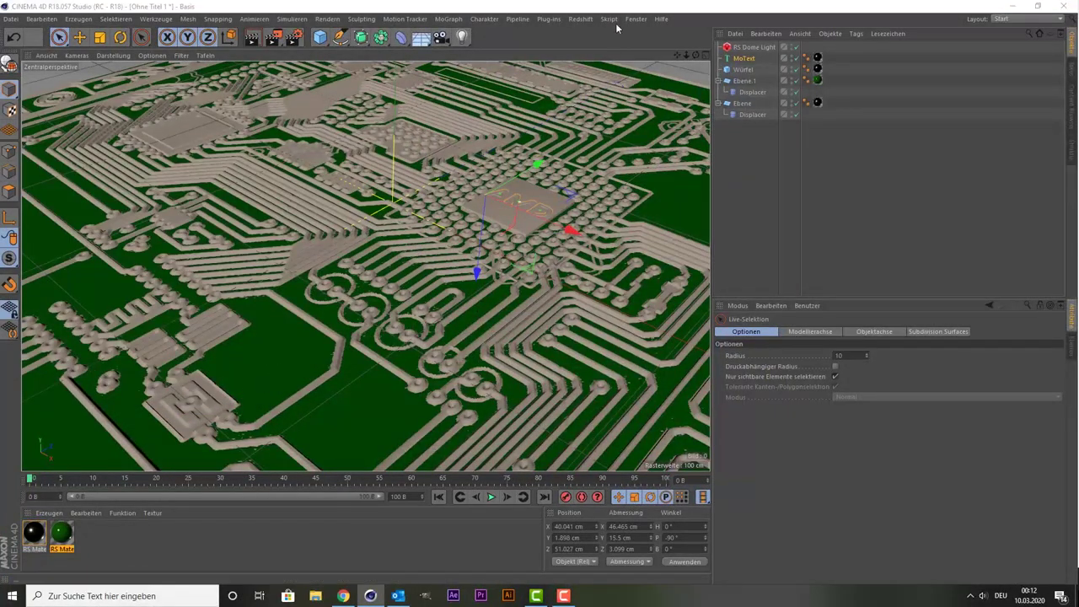
# Open the Redshift RenderView and start an interactive render of the board
pyautogui.click(608, 18)
pyautogui.moveTo(580, 18)
pyautogui.click(610, 110)
pyautogui.keyDown('alt'); pyautogui.moveTo(455, 266); pyautogui.dragTo(528, 318); pyautogui.keyUp('alt')
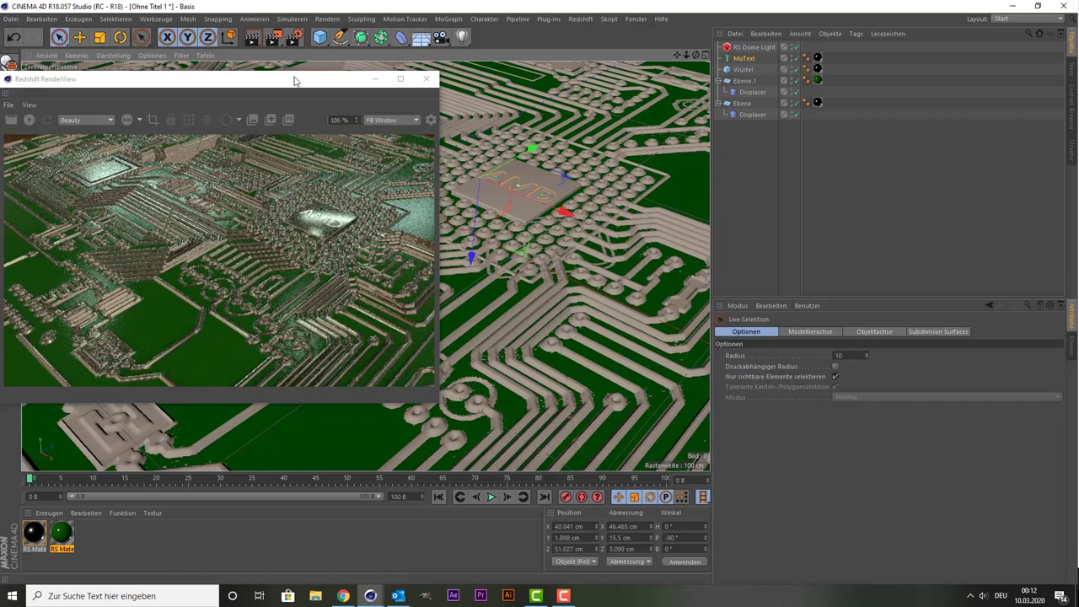
pyautogui.moveTo(292, 86); pyautogui.dragTo(843, 69)
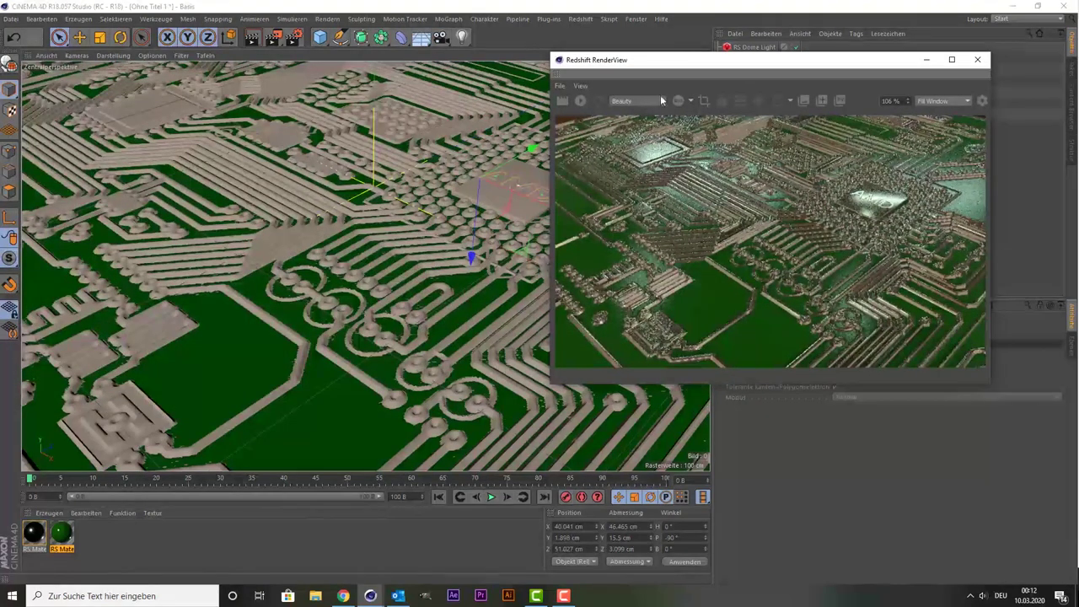
pyautogui.click(582, 101)
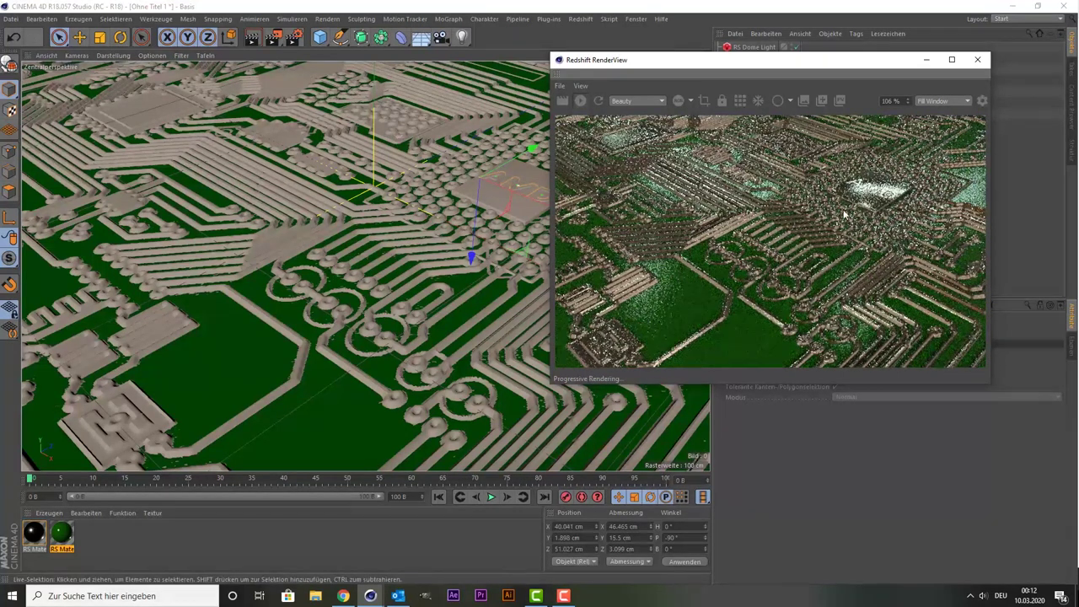
# Close the RenderView and render the active view directly in the viewport
pyautogui.moveTo(812, 65); pyautogui.dragTo(463, 76)
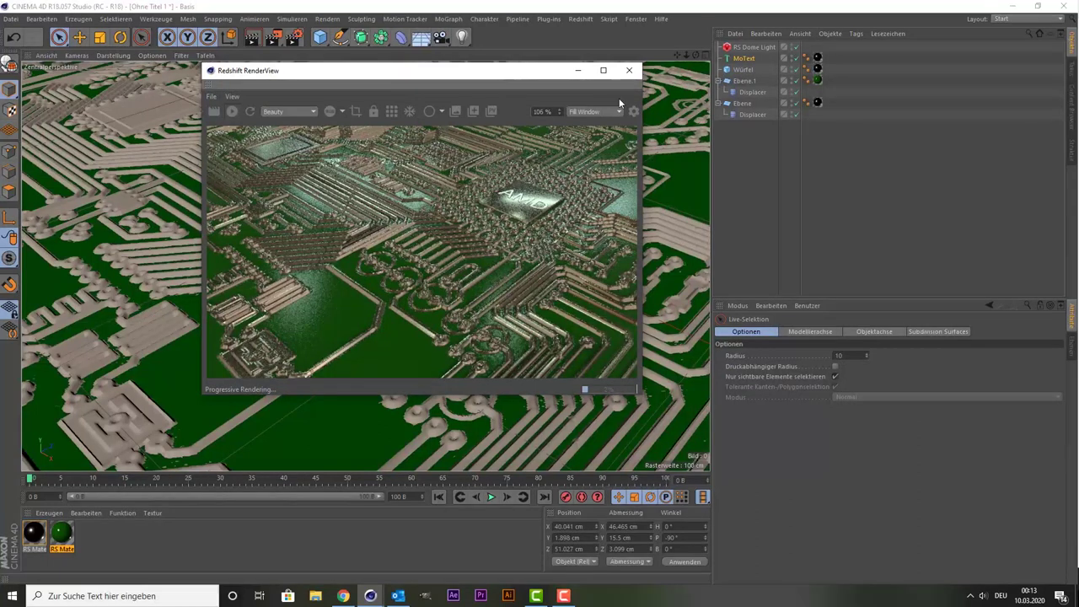
pyautogui.click(629, 70)
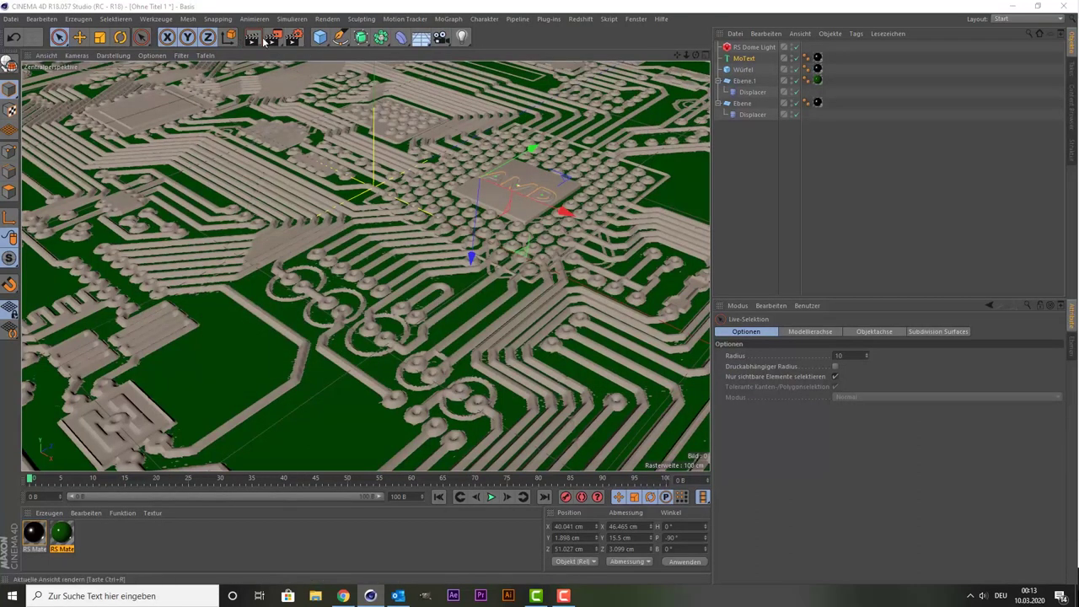
pyautogui.click(265, 40)
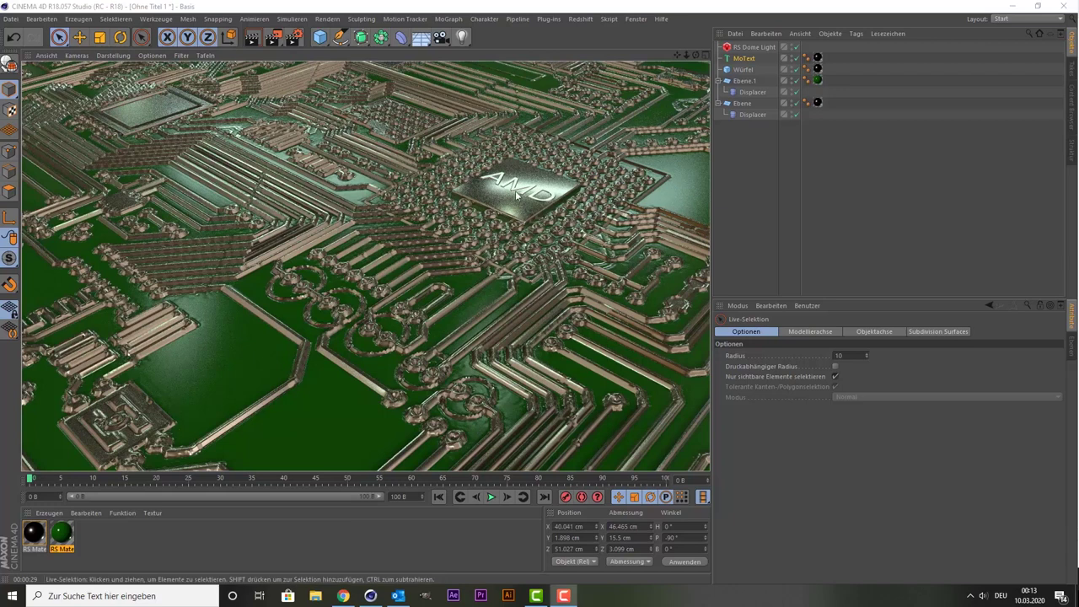
# In the Render Settings Redshift Basis tab, lower Samples Max from 800 to 10
pyautogui.click(292, 44)
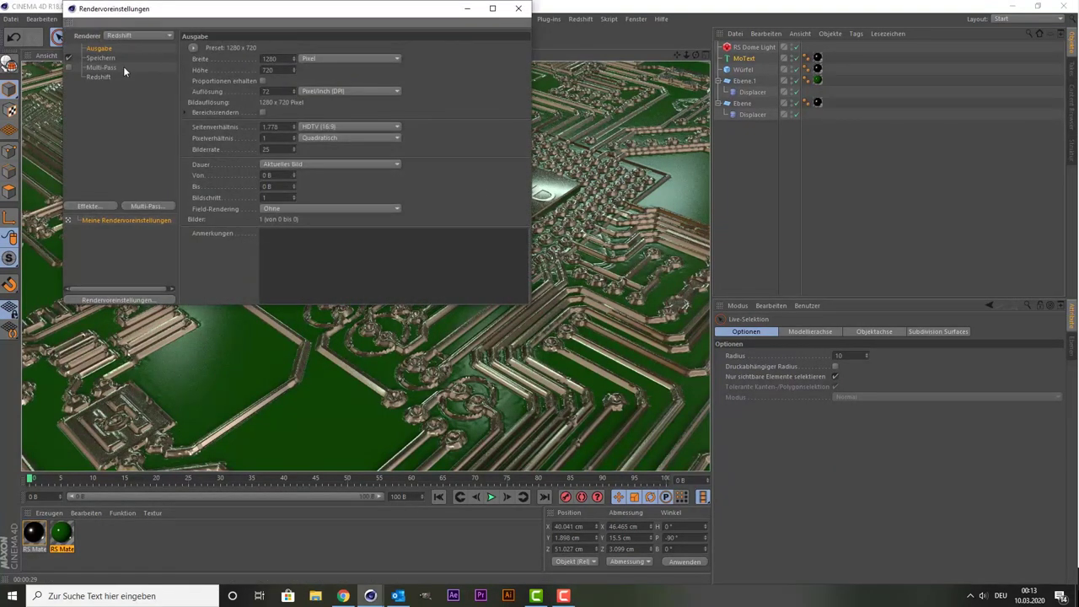
pyautogui.click(105, 77)
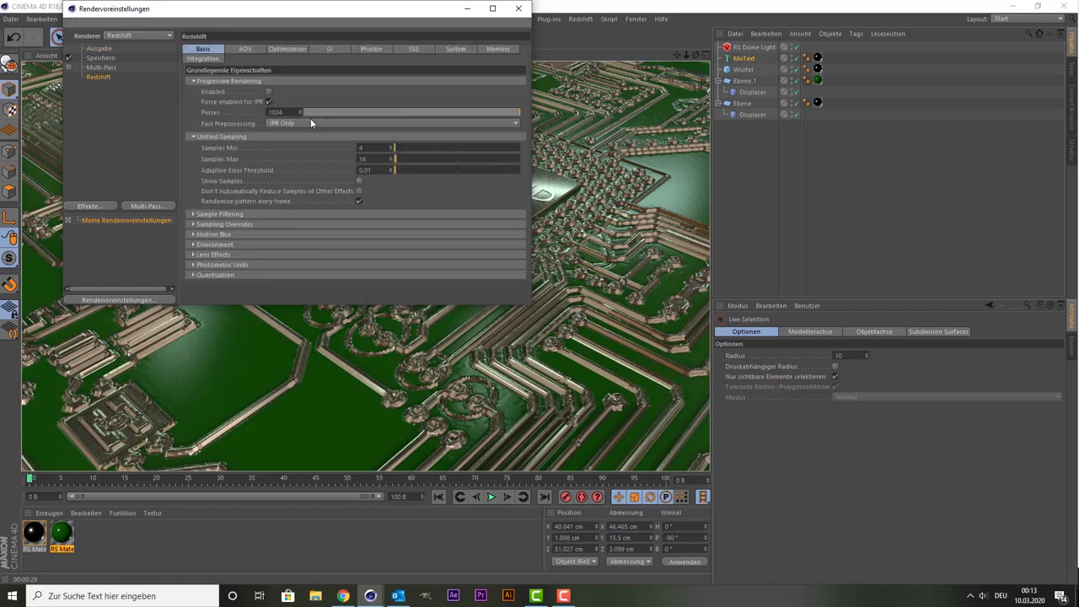
pyautogui.click(240, 49)
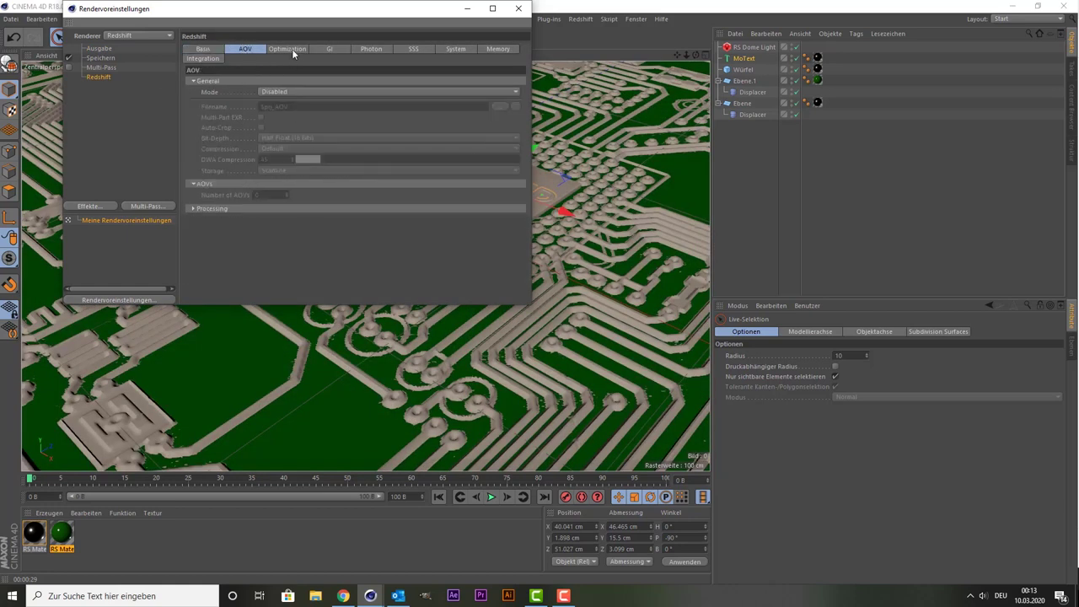
pyautogui.click(205, 49)
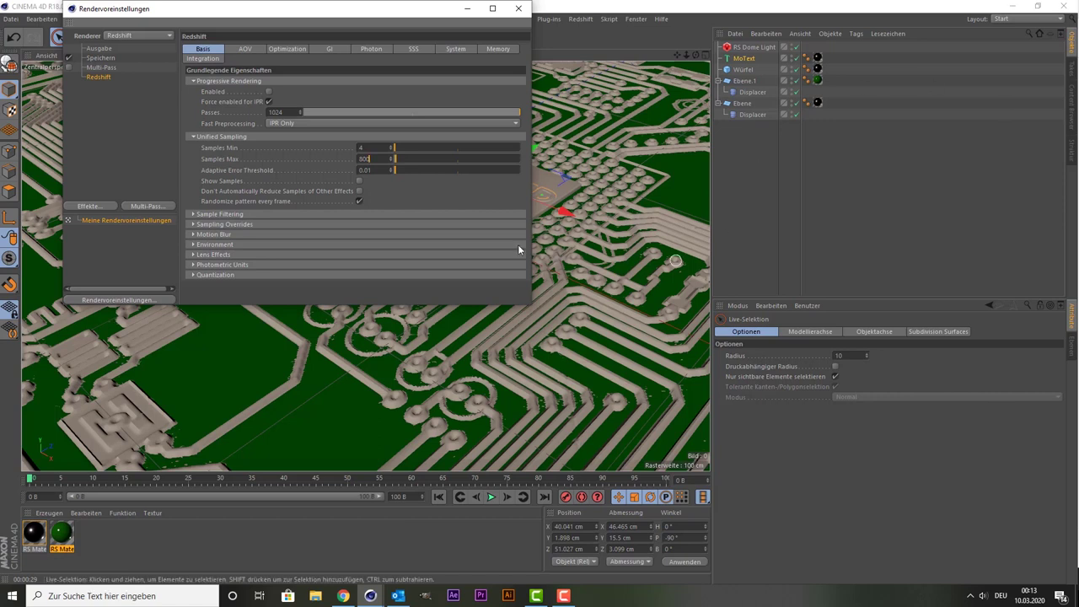
pyautogui.click(518, 8)
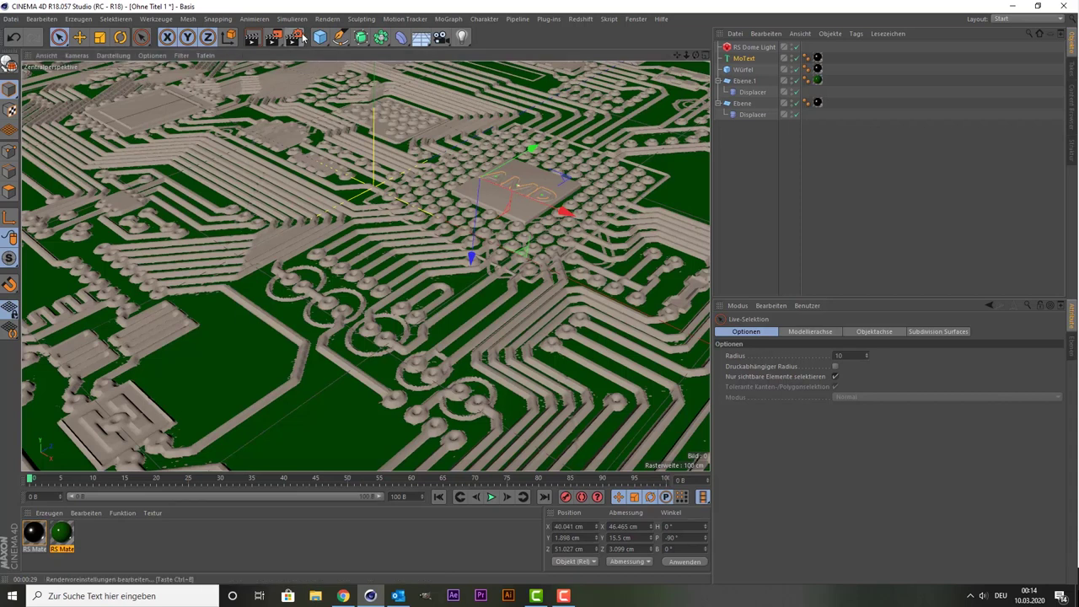
pyautogui.hotkey('ctrl', 'b')
pyautogui.write('10')
pyautogui.press('Return')
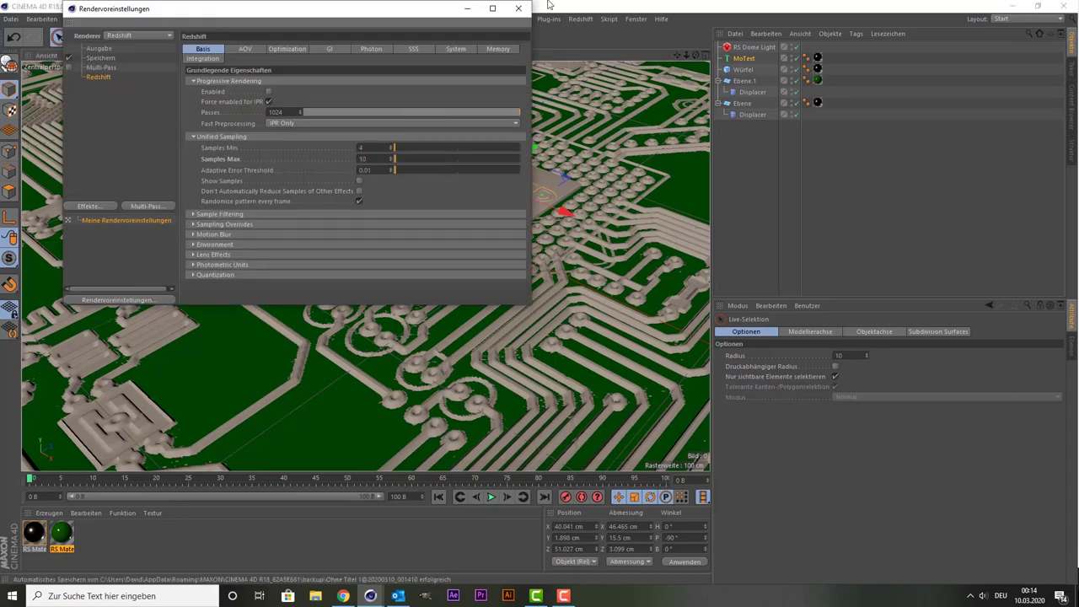
pyautogui.click(518, 8)
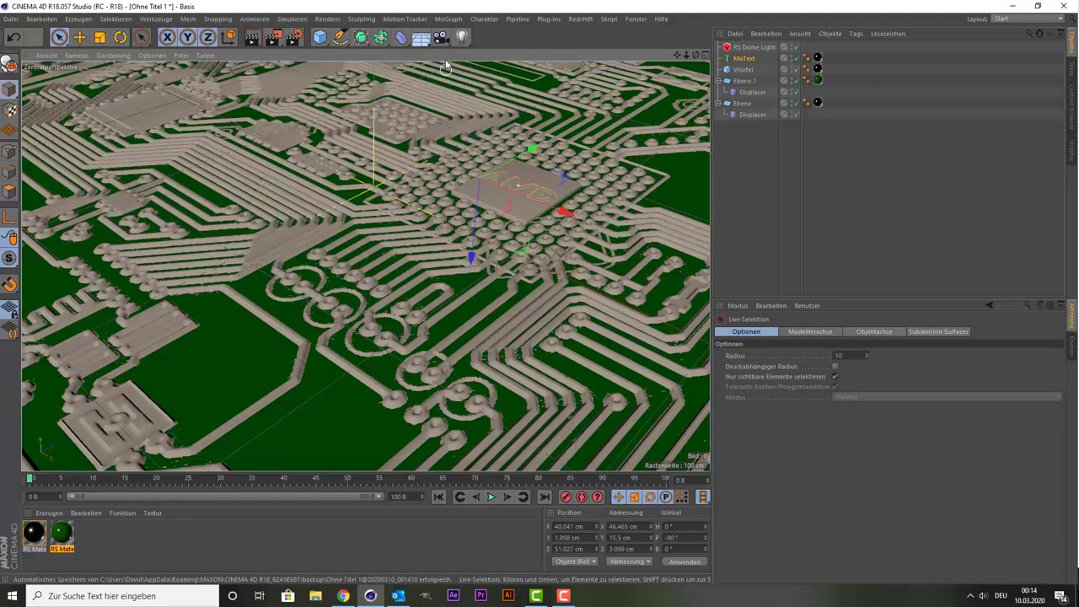
# Open the Redshift RenderView and start the interactive render
pyautogui.click(577, 20)
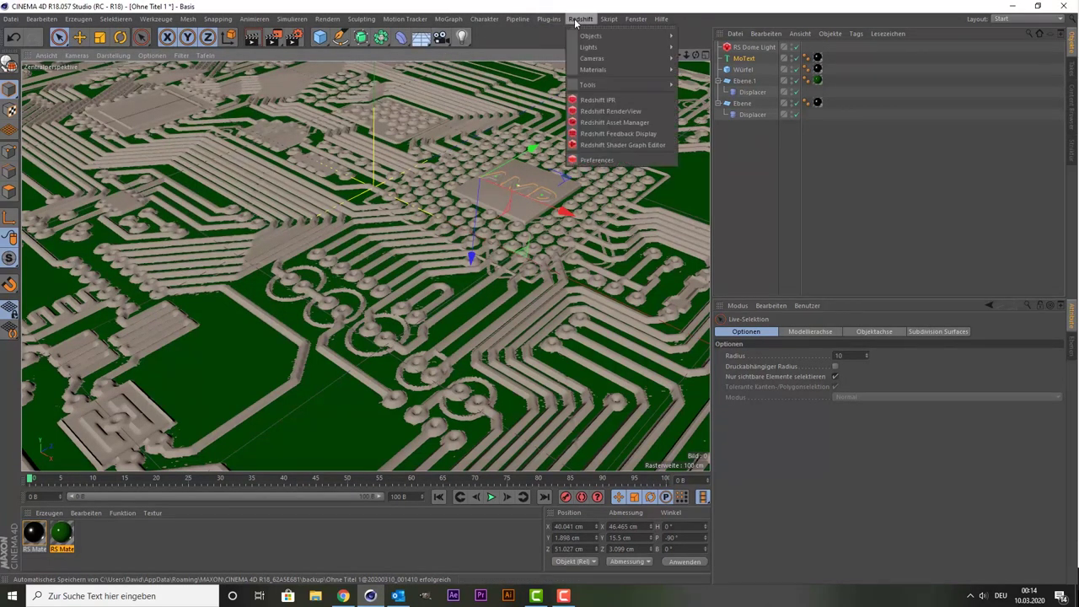
pyautogui.click(622, 111)
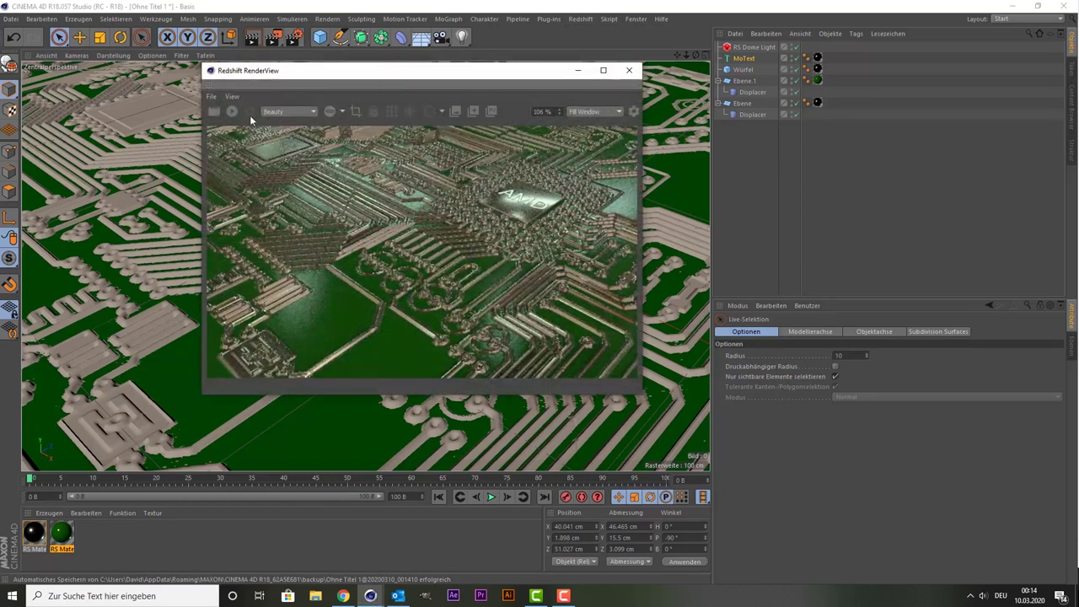
pyautogui.moveTo(328, 77); pyautogui.dragTo(239, 75)
pyautogui.click(145, 109)
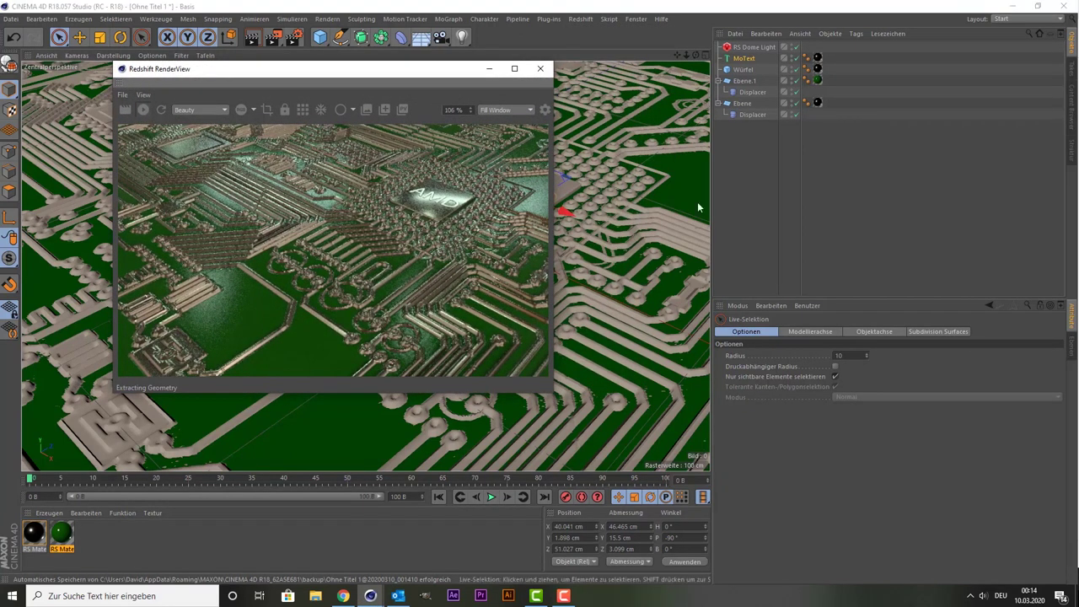
# Raise the RS Dome Light's Exposure to 1.582 to brighten the render
pyautogui.click(751, 49)
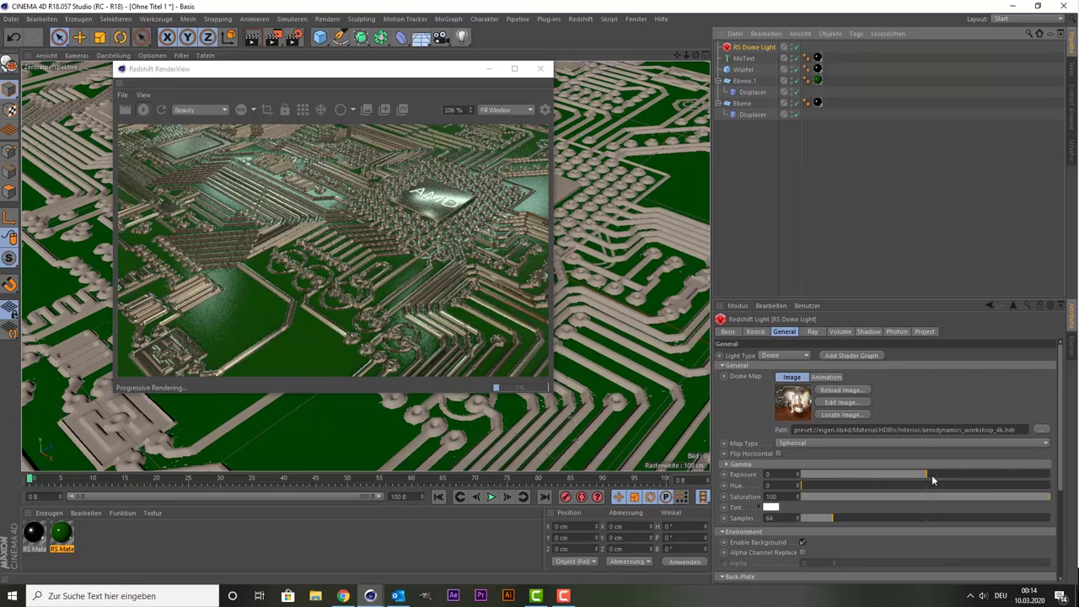
pyautogui.moveTo(934, 481)
pyautogui.mouseDown()
pyautogui.moveTo(1003, 484)
pyautogui.moveTo(894, 480)
pyautogui.moveTo(962, 477)
pyautogui.mouseUp()
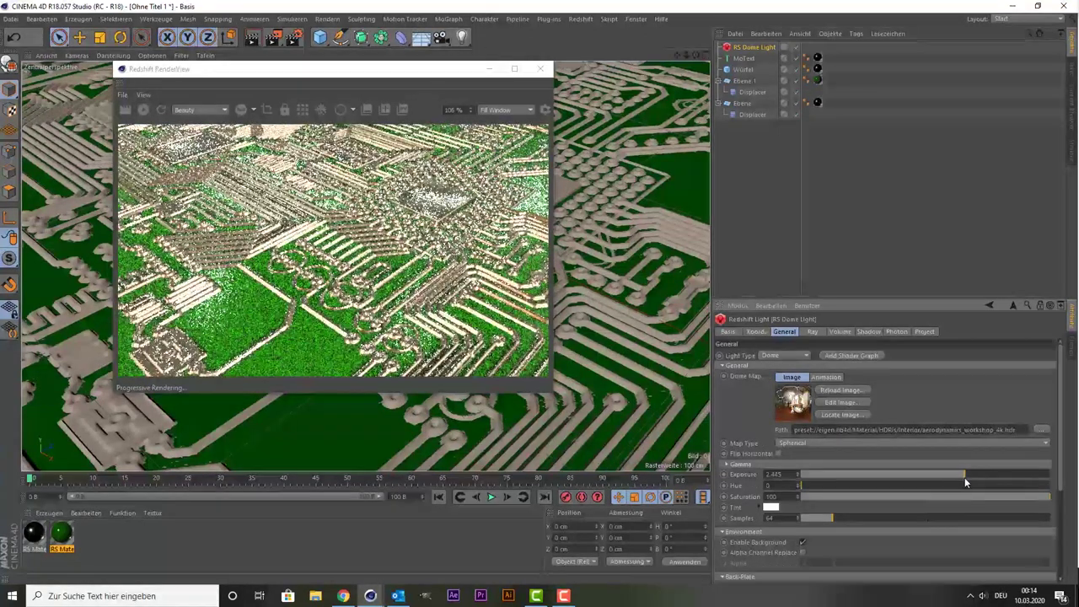
pyautogui.moveTo(961, 477)
pyautogui.mouseDown()
pyautogui.moveTo(934, 475)
pyautogui.moveTo(951, 473)
pyautogui.mouseUp()
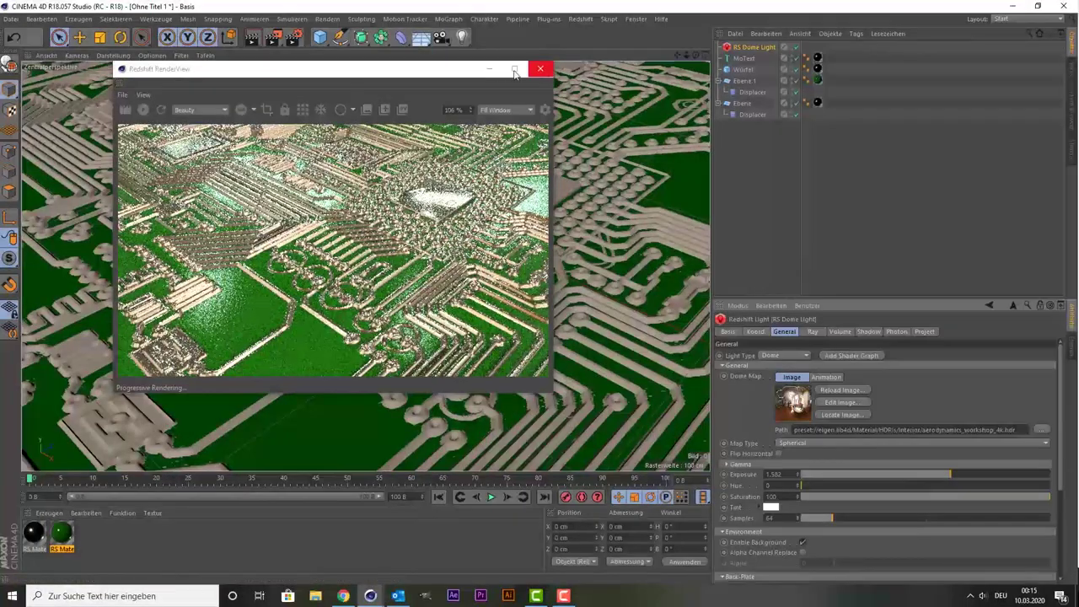
pyautogui.moveTo(460, 71); pyautogui.dragTo(411, 66)
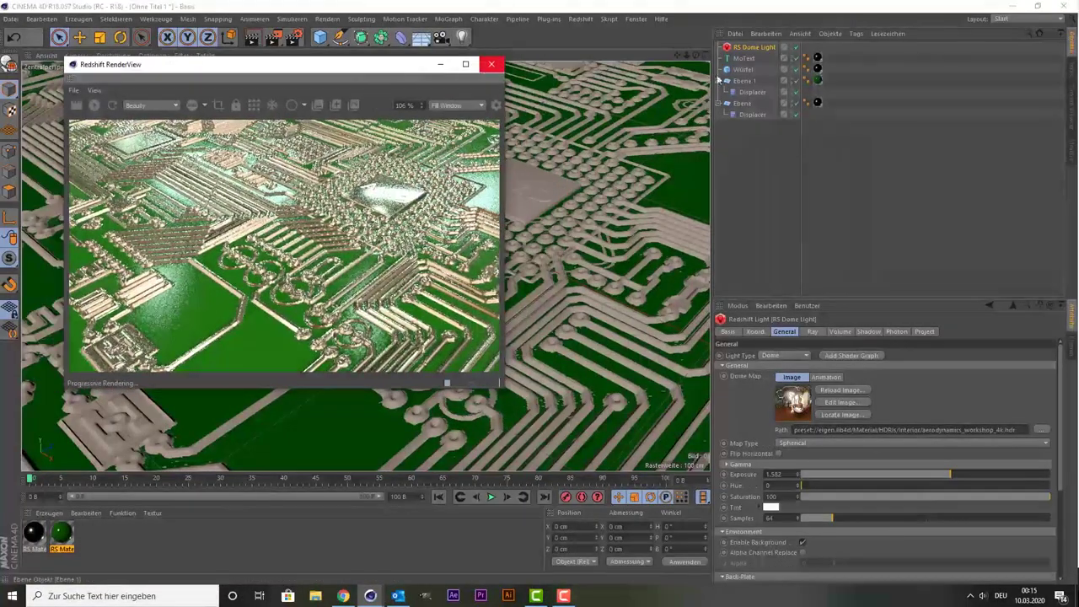
# Add a standard RS Camera and show its Redshift Camera bokeh settings
pyautogui.click(580, 18)
pyautogui.moveTo(593, 58)
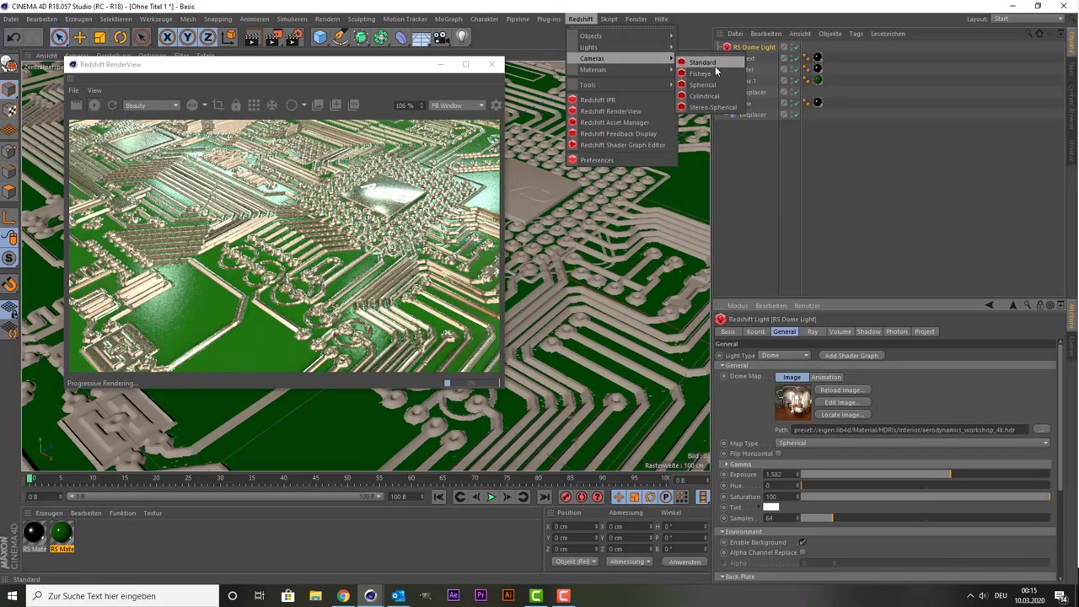
pyautogui.click(715, 66)
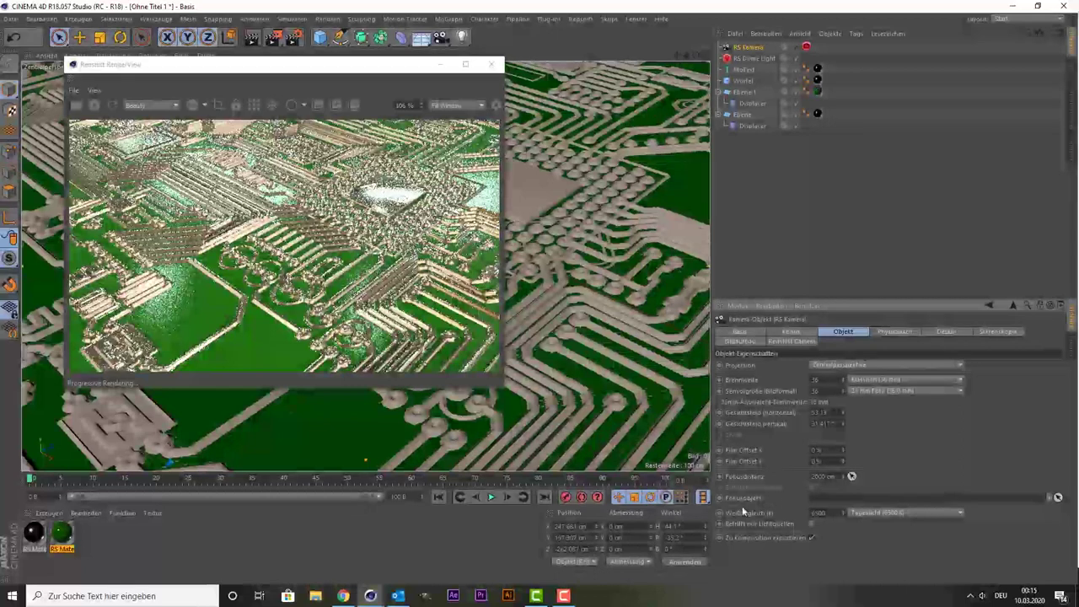
pyautogui.click(804, 342)
pyautogui.click(722, 463)
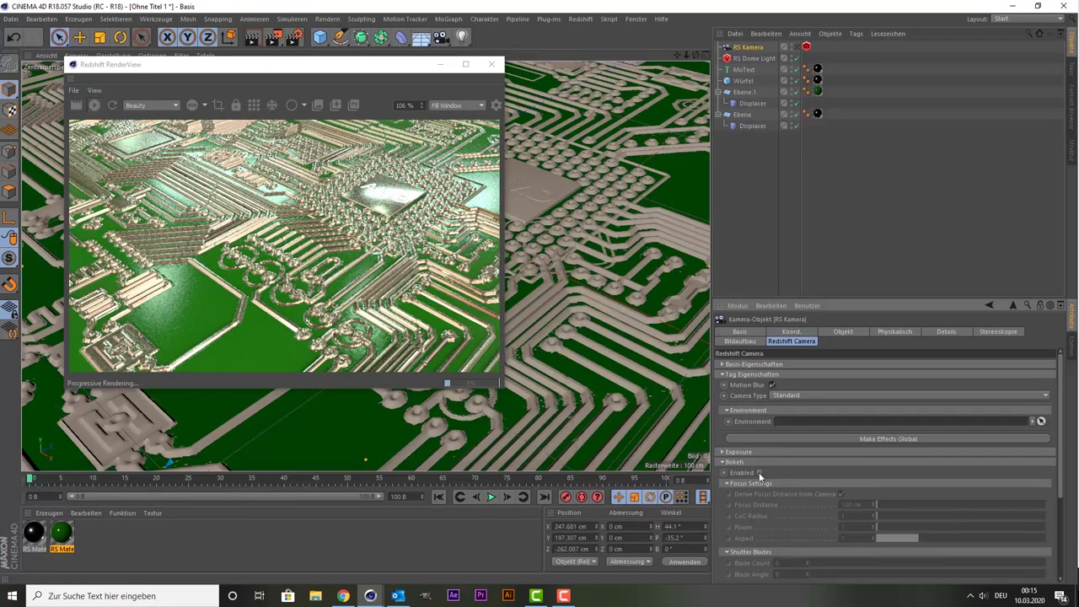
# Enable bokeh, turn off Derive Focus Distance, and set Focus Distance to 1699.7 cm
pyautogui.click(758, 473)
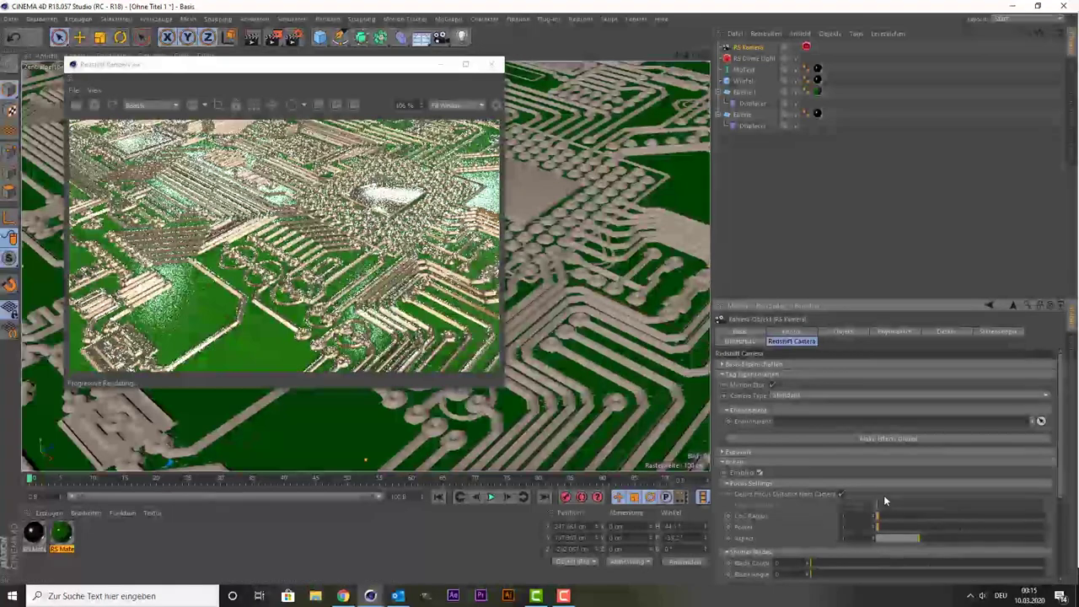
pyautogui.click(842, 494)
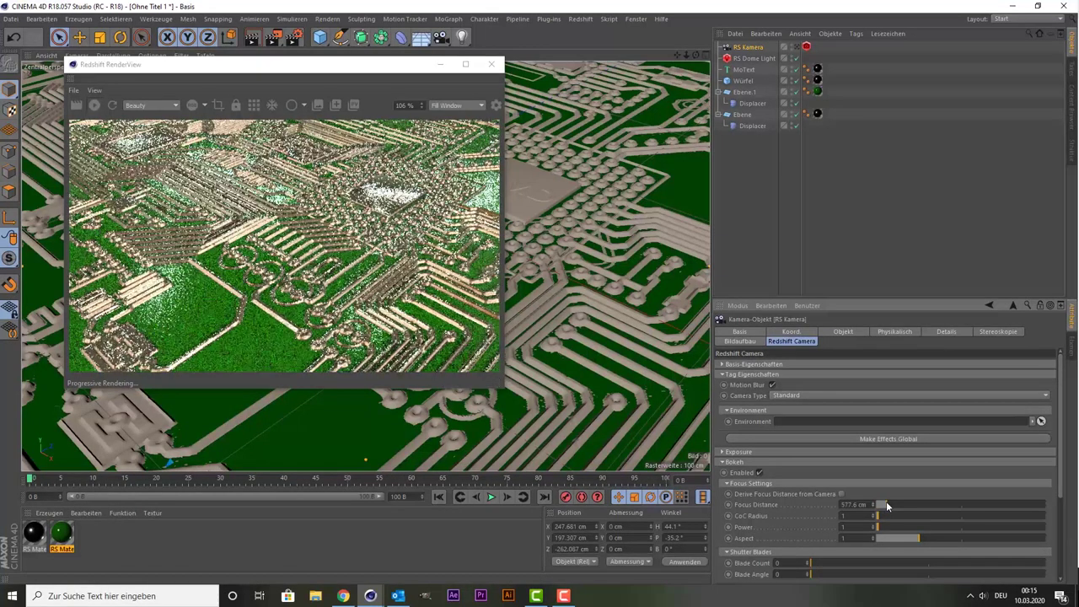
pyautogui.moveTo(886, 504)
pyautogui.mouseDown()
pyautogui.moveTo(907, 505)
pyautogui.moveTo(883, 516)
pyautogui.mouseUp()
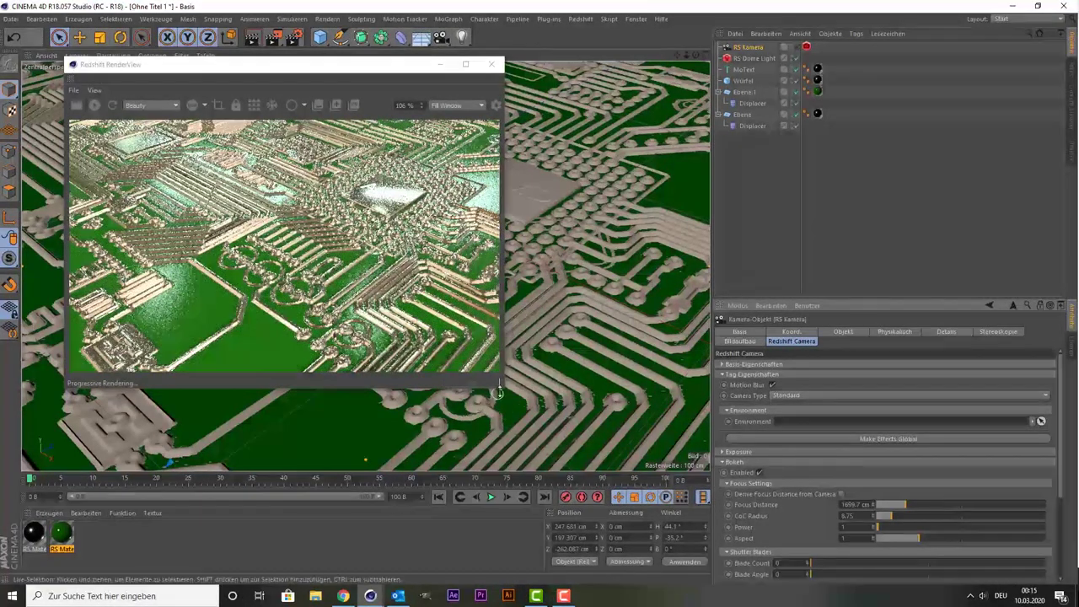
pyautogui.moveTo(504, 388)
pyautogui.mouseDown()
pyautogui.moveTo(531, 432)
pyautogui.moveTo(853, 581)
pyautogui.mouseUp()
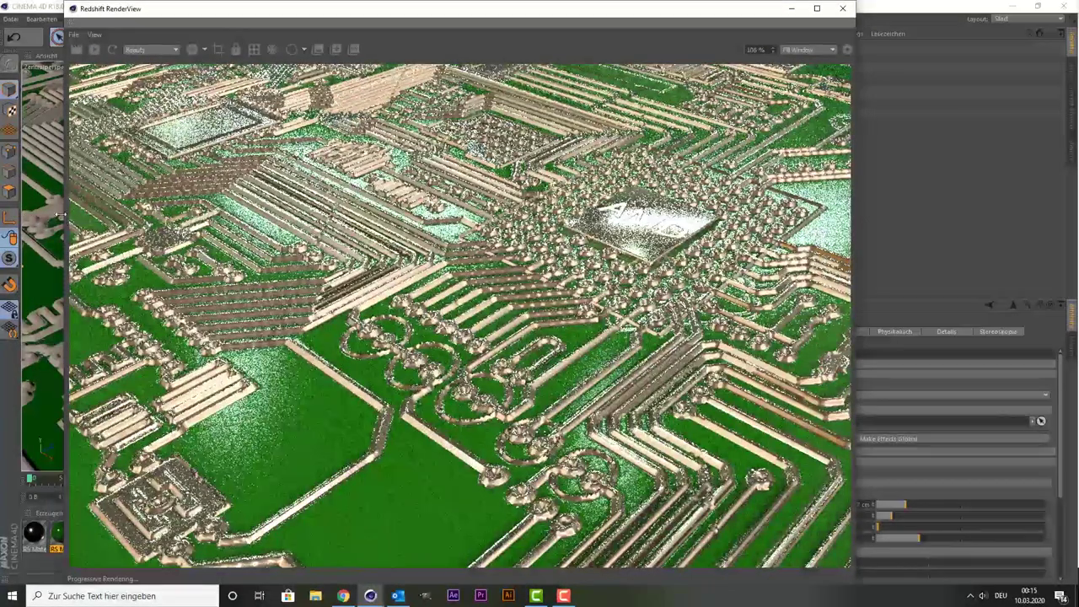
# Resize the Redshift RenderView to cover the lower-left, leaving the viewport visible
pyautogui.moveTo(64, 218); pyautogui.dragTo(2, 218)
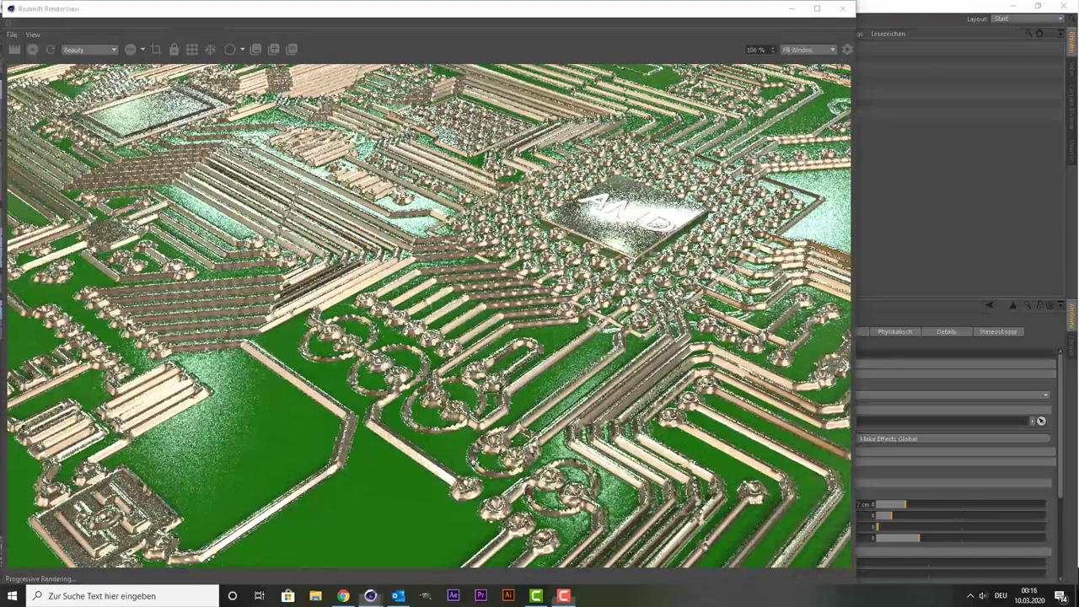
pyautogui.moveTo(691, 16)
pyautogui.mouseDown()
pyautogui.moveTo(665, 103)
pyautogui.moveTo(667, 140)
pyautogui.mouseUp()
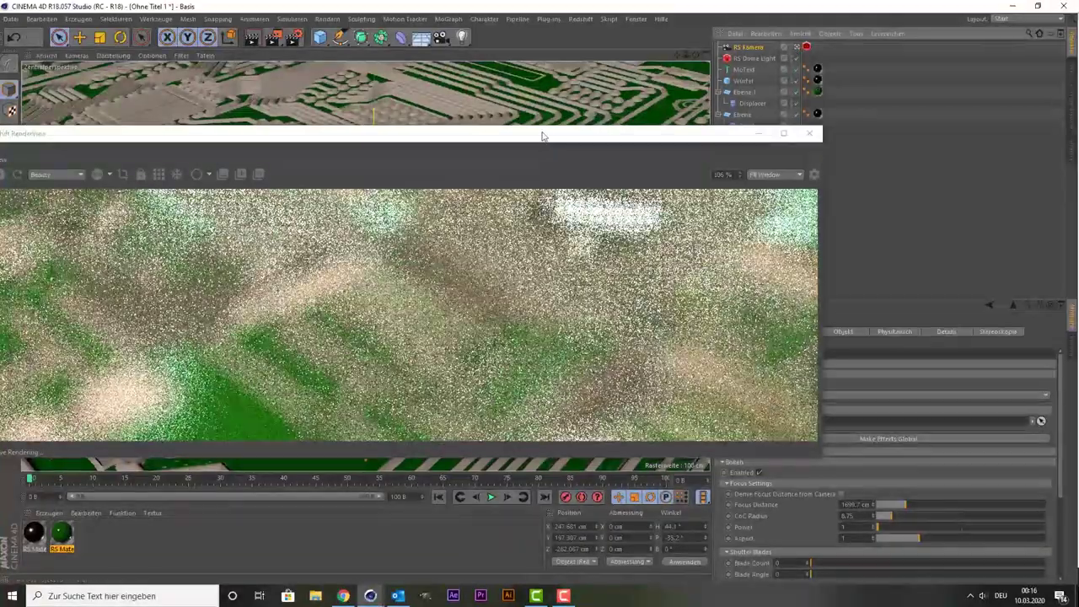
pyautogui.doubleClick(542, 137)
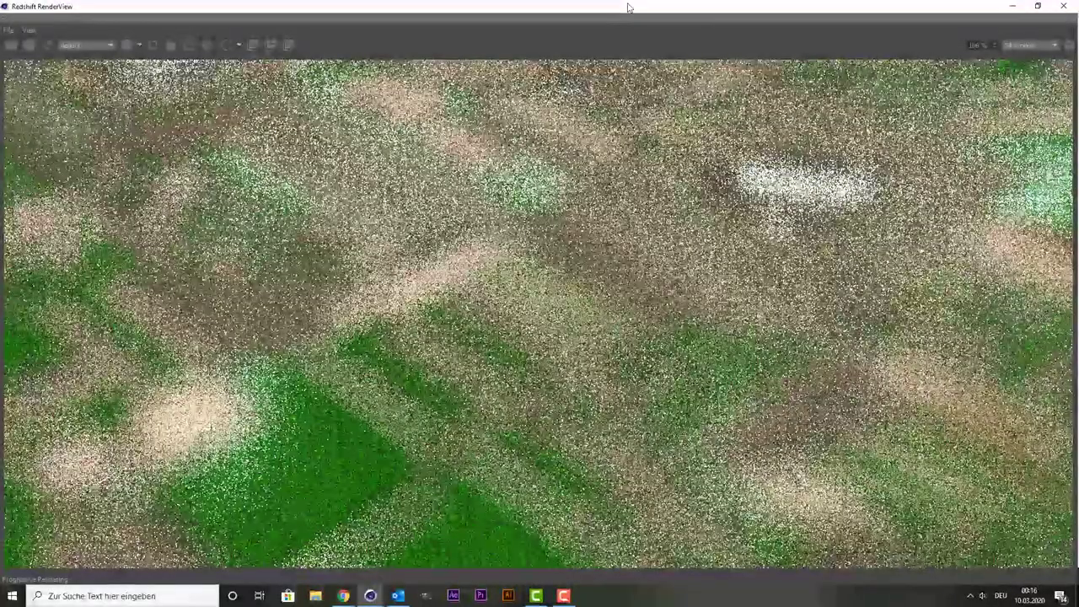
pyautogui.moveTo(627, 7); pyautogui.dragTo(472, 133)
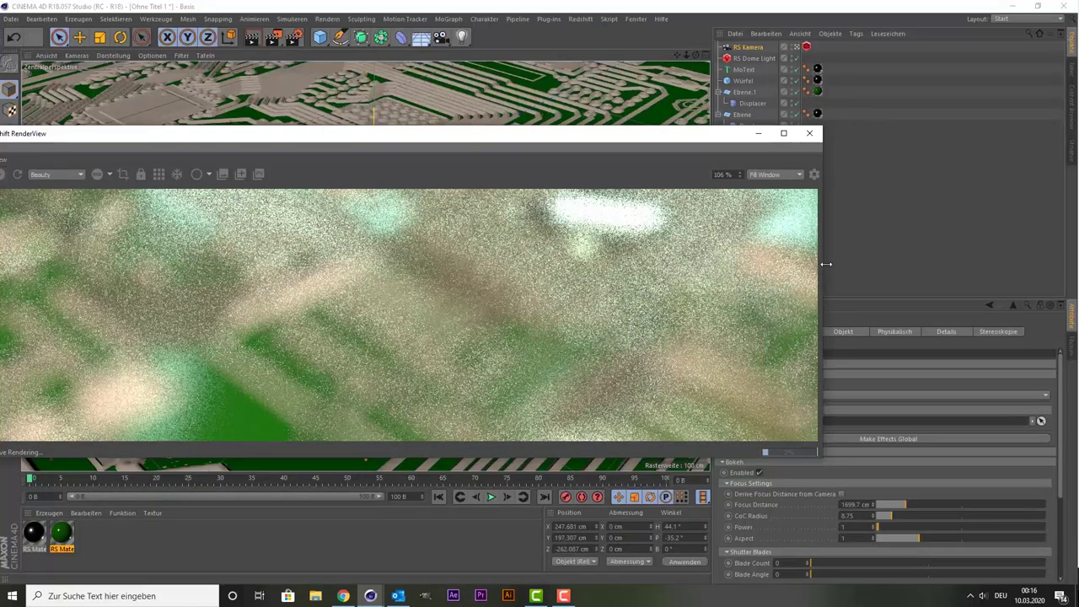
pyautogui.moveTo(827, 264); pyautogui.dragTo(408, 263)
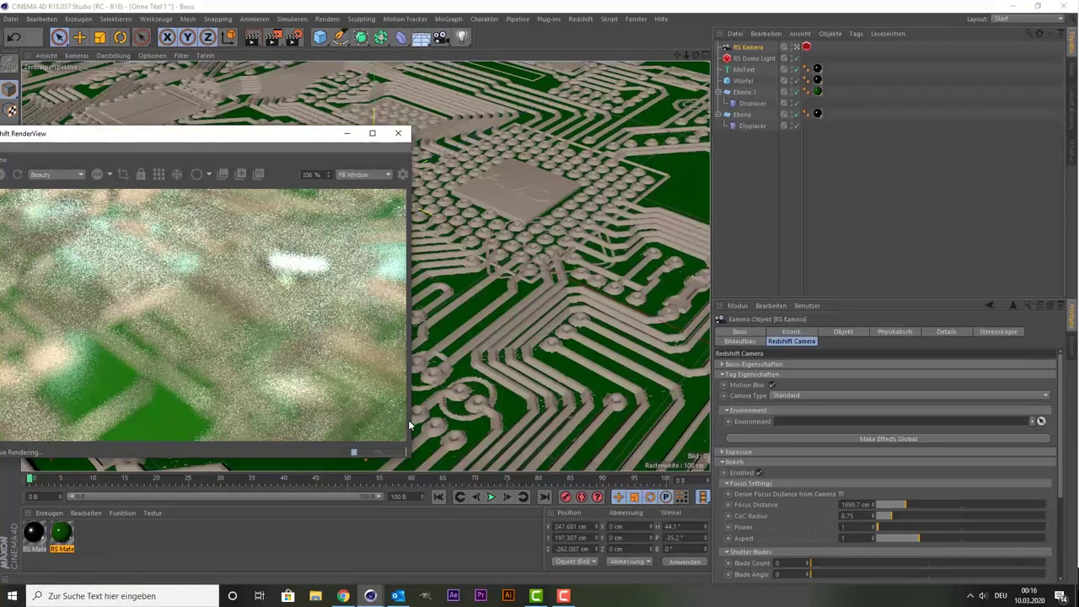
pyautogui.moveTo(405, 459)
pyautogui.mouseDown()
pyautogui.moveTo(412, 543)
pyautogui.moveTo(706, 589)
pyautogui.moveTo(770, 585)
pyautogui.mouseUp()
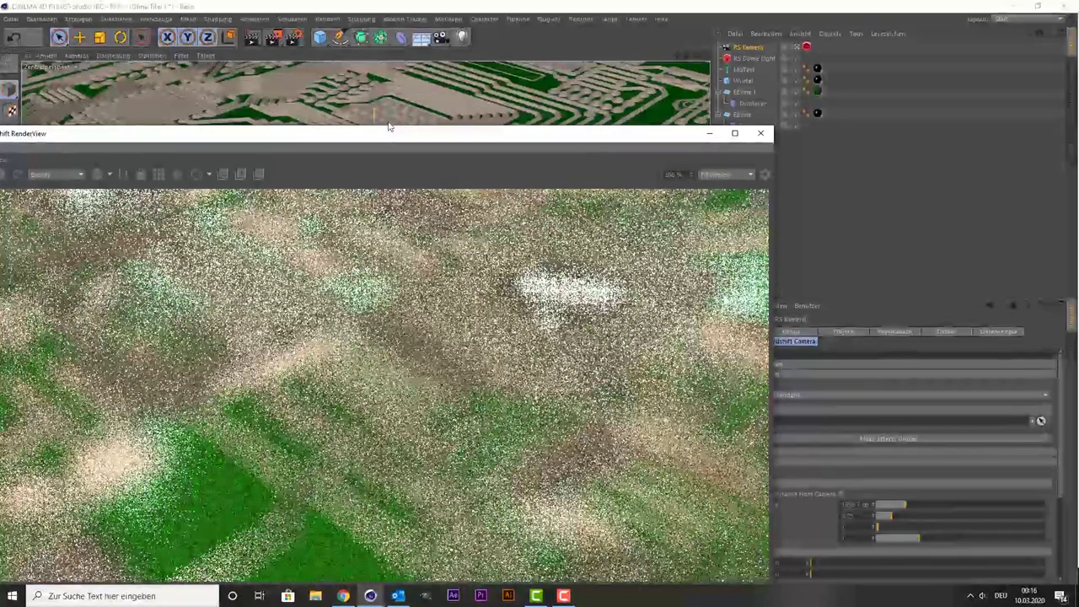
# Set the RS Camera's Focus Distance to about 349.6 cm with CoC Radius 9.36
pyautogui.moveTo(375, 129); pyautogui.dragTo(395, 62)
pyautogui.moveTo(892, 503)
pyautogui.mouseDown()
pyautogui.moveTo(873, 504)
pyautogui.moveTo(897, 509)
pyautogui.moveTo(879, 509)
pyautogui.moveTo(880, 521)
pyautogui.mouseUp()
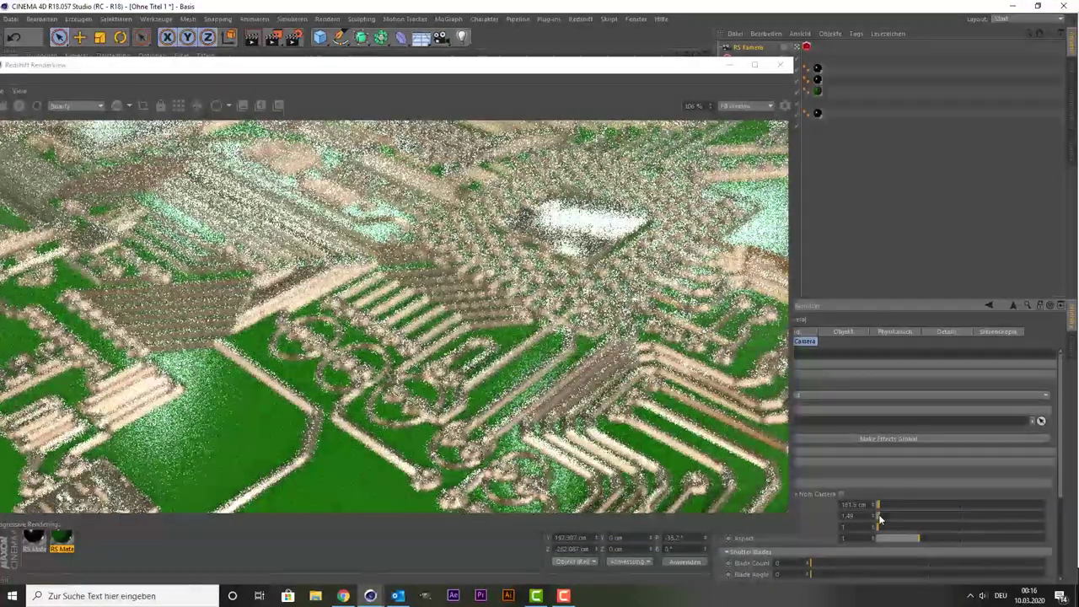
pyautogui.moveTo(878, 505); pyautogui.dragTo(876, 505)
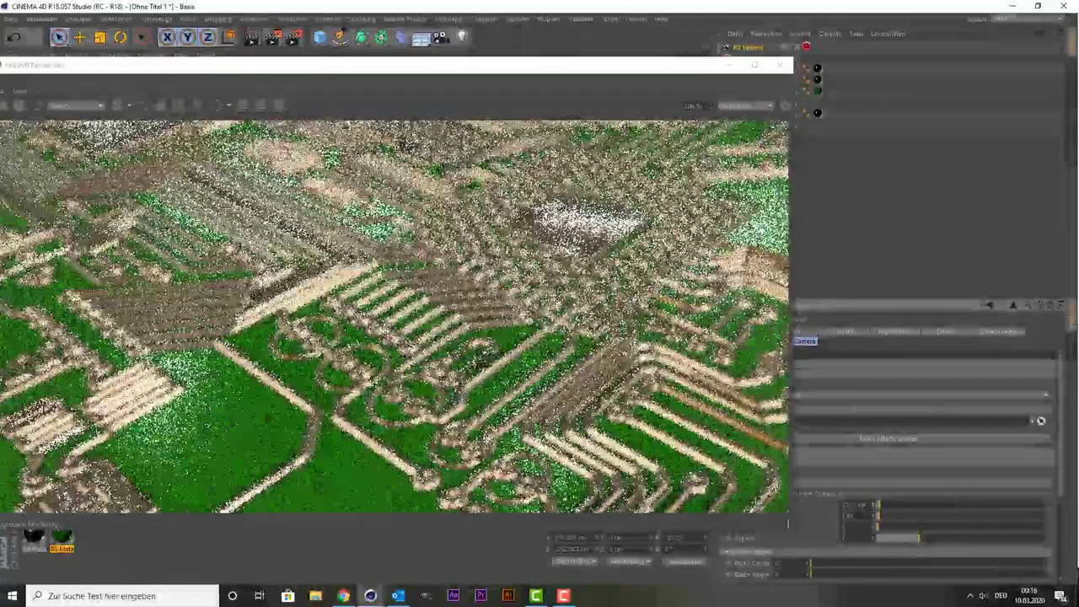
pyautogui.moveTo(878, 505); pyautogui.dragTo(872, 507)
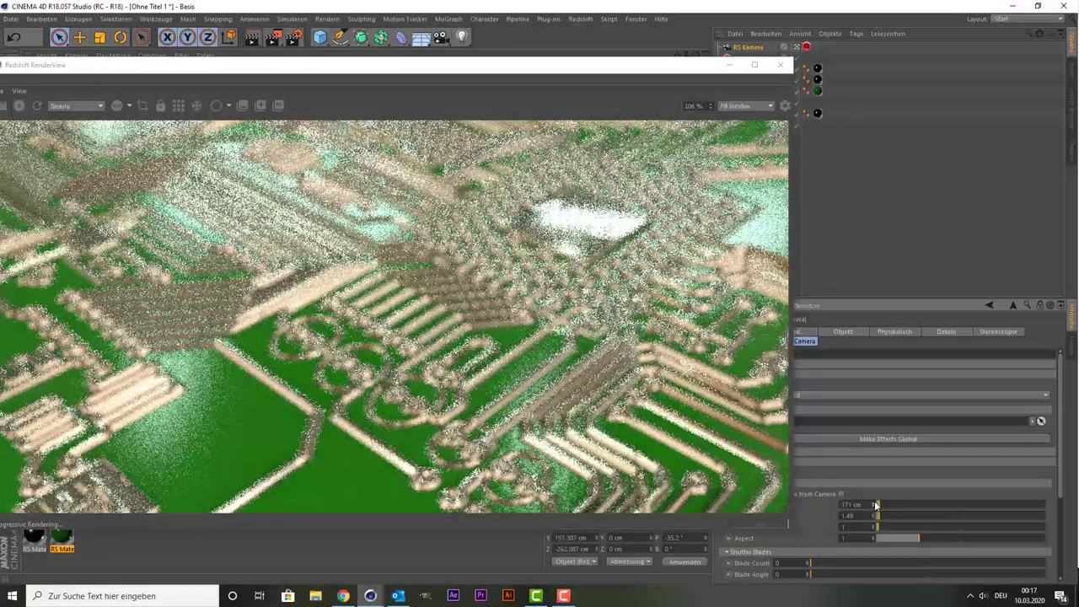
pyautogui.moveTo(874, 506); pyautogui.dragTo(894, 506)
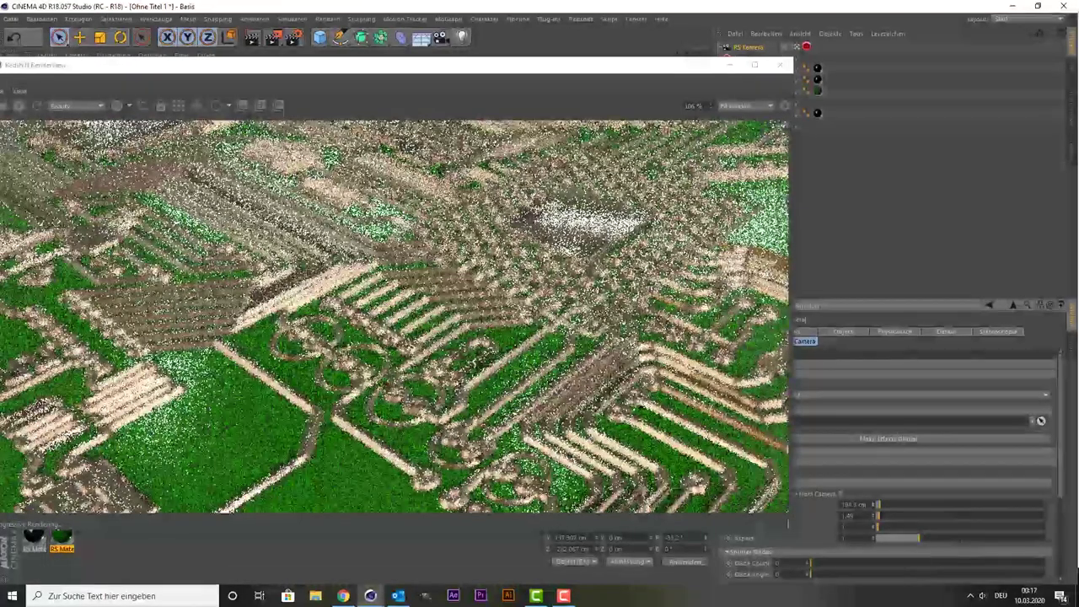
pyautogui.moveTo(877, 506); pyautogui.dragTo(868, 506)
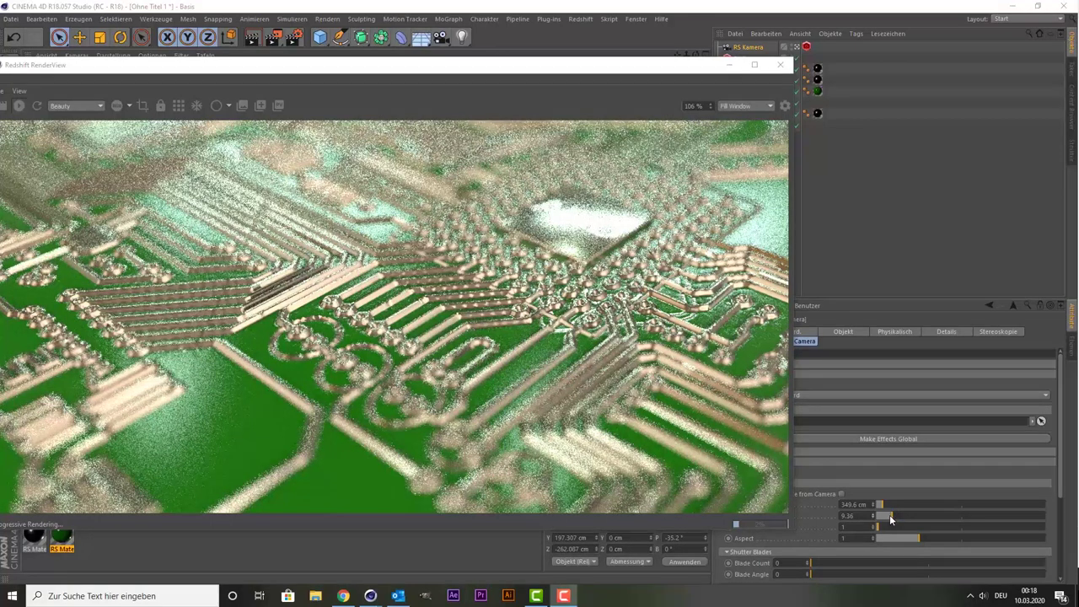
pyautogui.moveTo(608, 70)
pyautogui.mouseDown()
pyautogui.moveTo(485, 66)
pyautogui.moveTo(643, 63)
pyautogui.mouseUp()
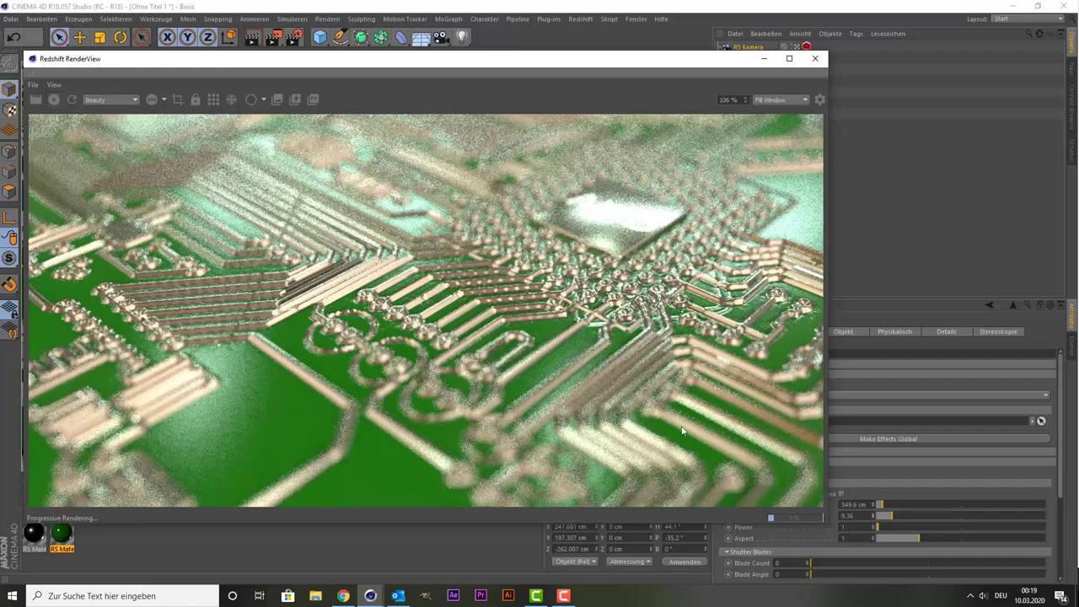
# Reduce the CoC Radius to 4.52 and shift Focus Distance to 374.6 cm
pyautogui.moveTo(889, 517)
pyautogui.mouseDown()
pyautogui.moveTo(876, 520)
pyautogui.moveTo(924, 515)
pyautogui.mouseUp()
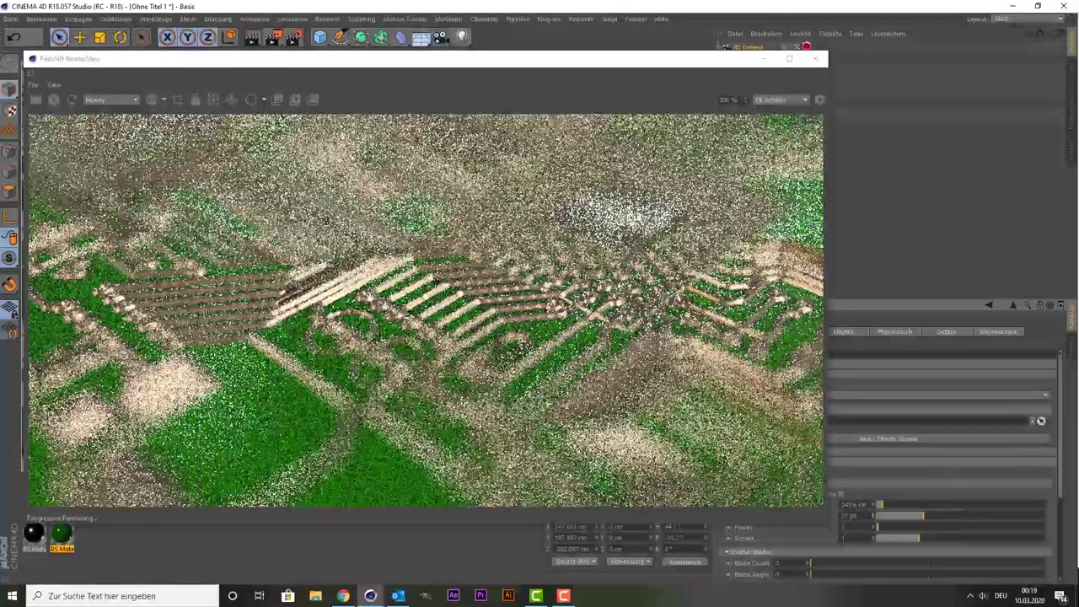
pyautogui.moveTo(923, 515); pyautogui.dragTo(881, 515)
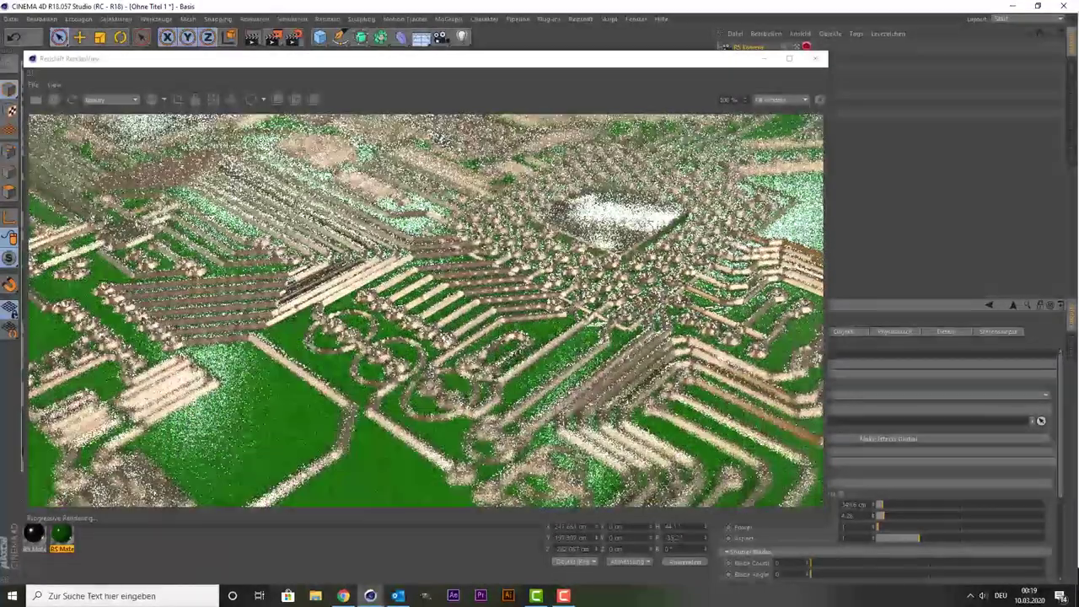
pyautogui.moveTo(878, 516); pyautogui.dragTo(882, 504)
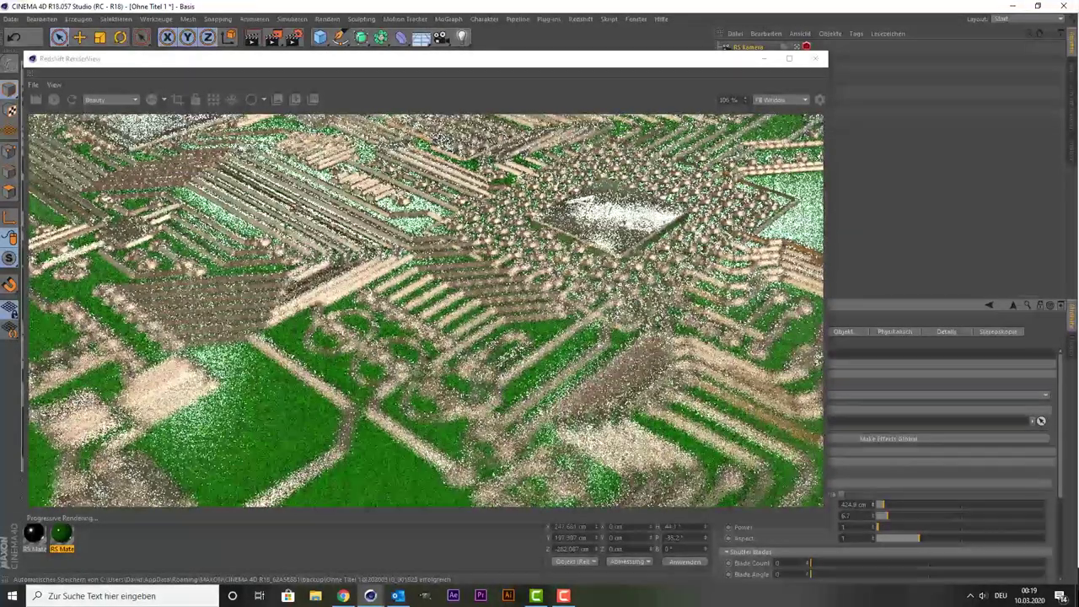
pyautogui.moveTo(882, 504); pyautogui.dragTo(879, 504)
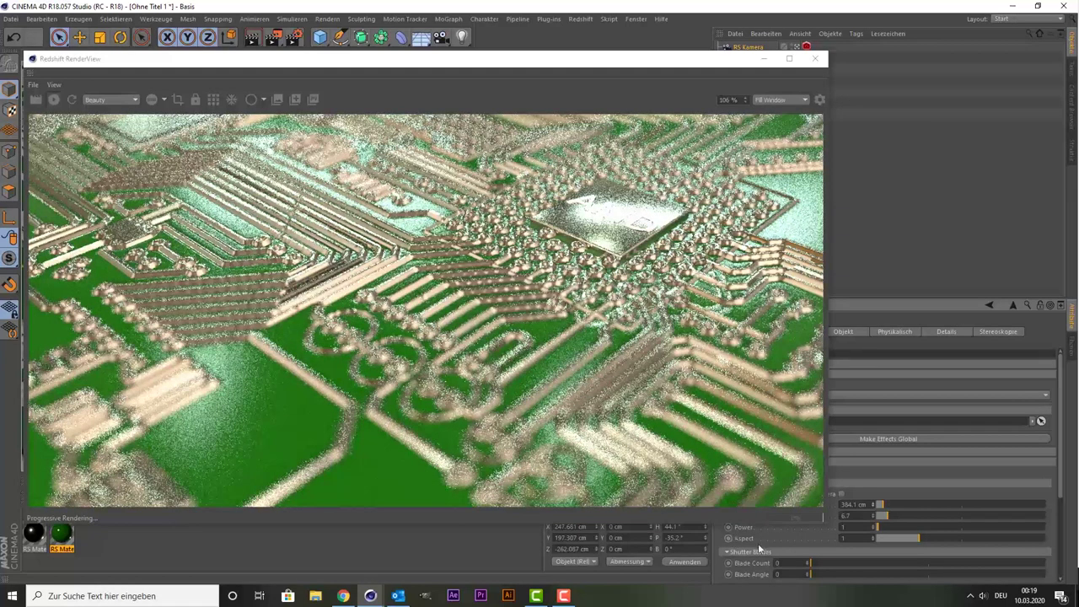
# Try stretching the bokeh Aspect, then return it to 1
pyautogui.click(931, 538)
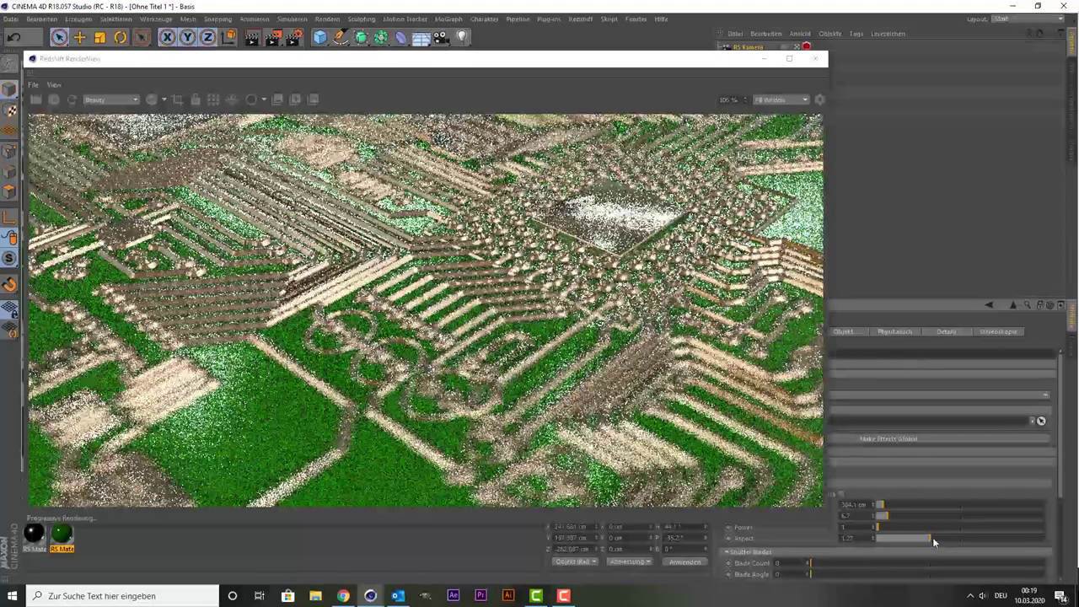
pyautogui.moveTo(934, 537); pyautogui.dragTo(969, 540)
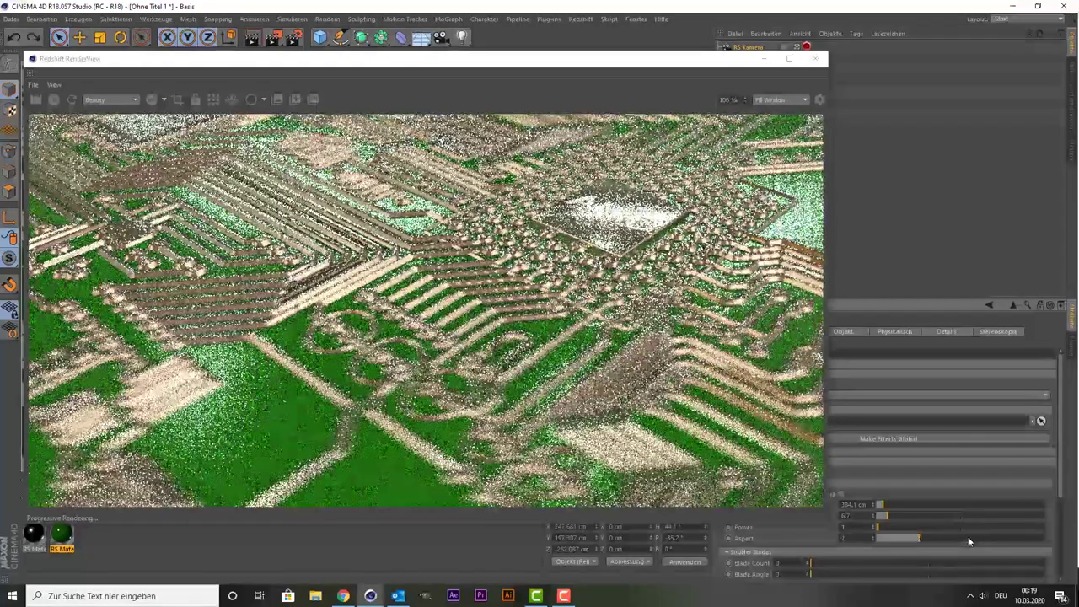
pyautogui.moveTo(969, 539); pyautogui.dragTo(880, 554)
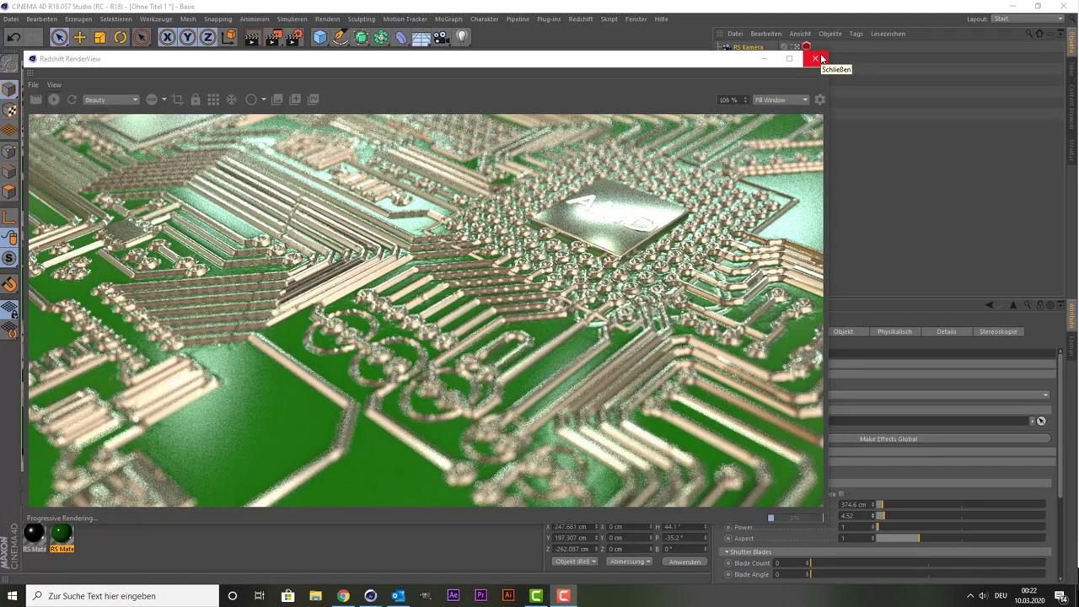
# Set Redshift Basis Samples Max back to 800 and render the blurred board in the viewport
pyautogui.click(820, 57)
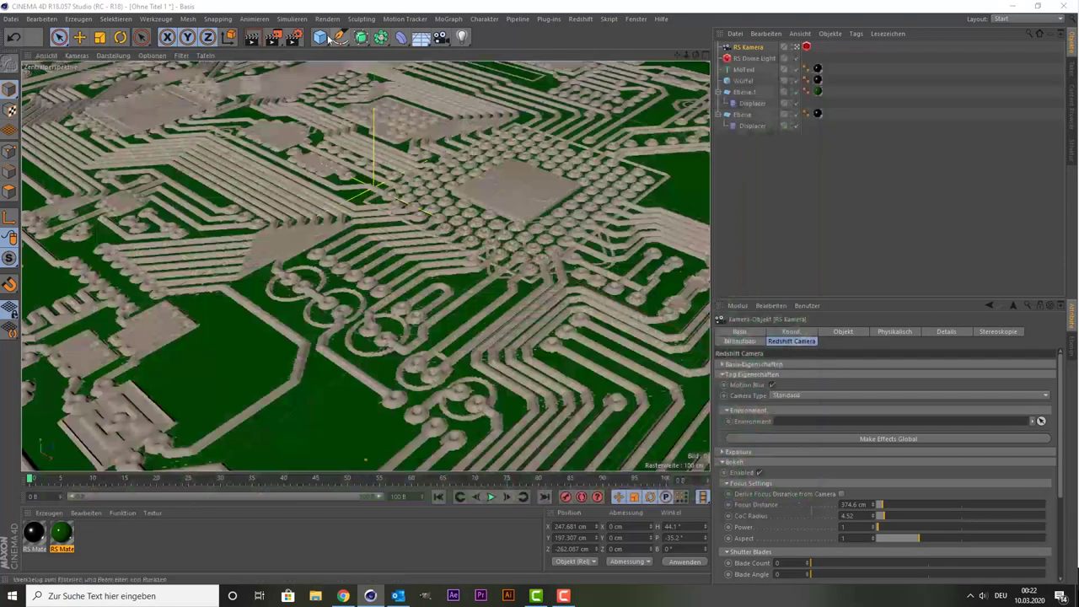
pyautogui.click(295, 37)
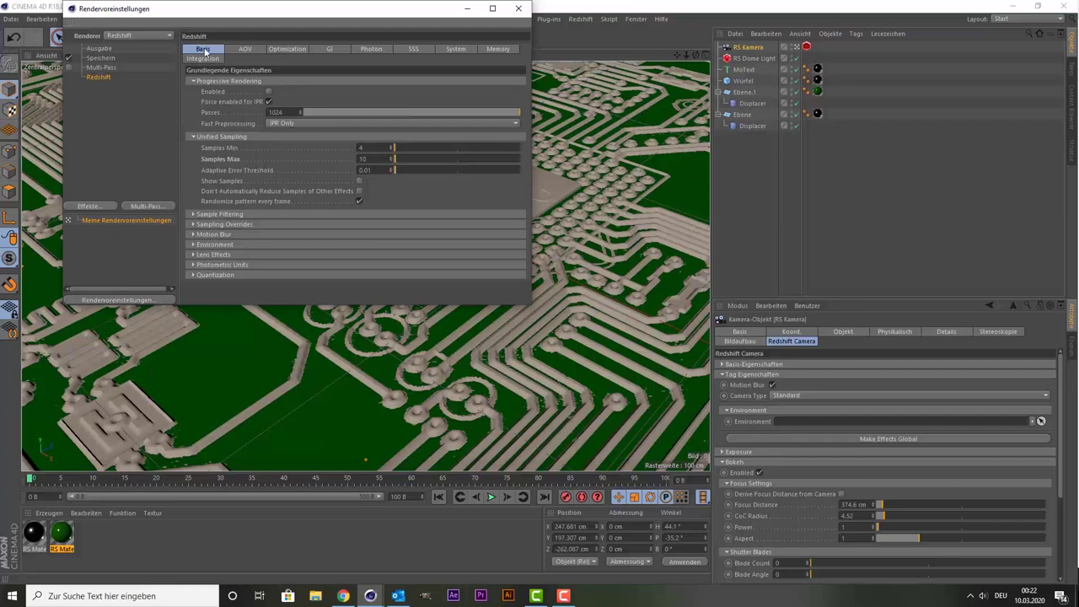
pyautogui.click(271, 49)
pyautogui.click(254, 51)
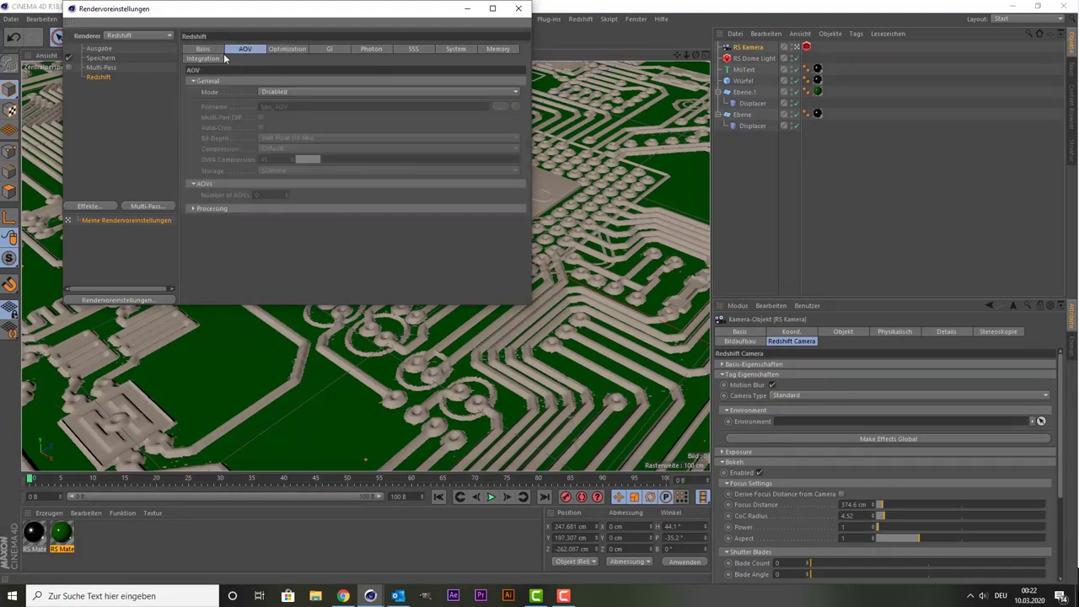
pyautogui.click(213, 49)
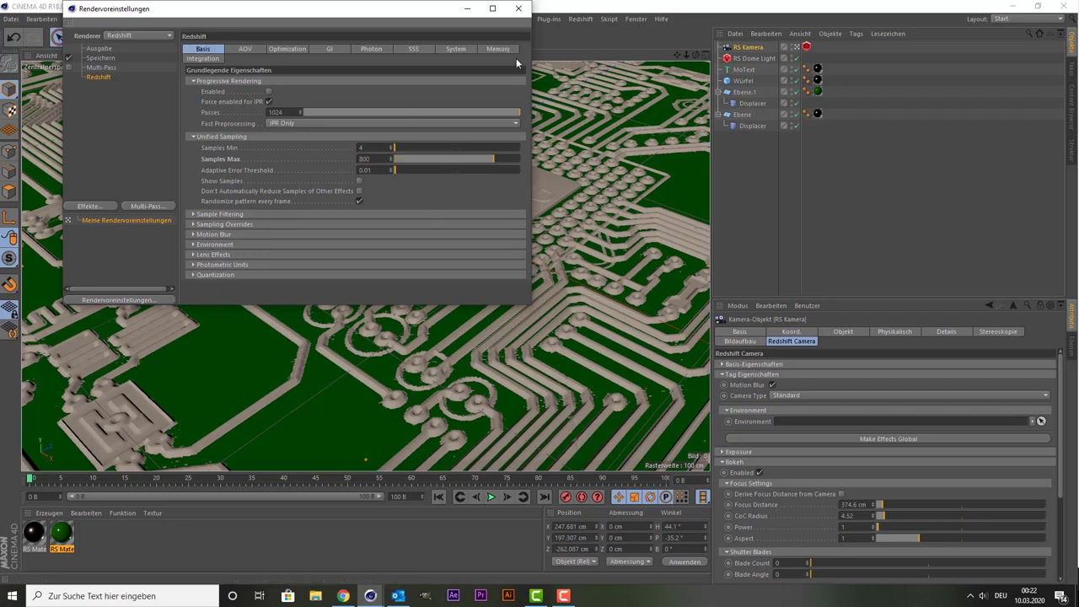
pyautogui.click(518, 9)
pyautogui.click(252, 37)
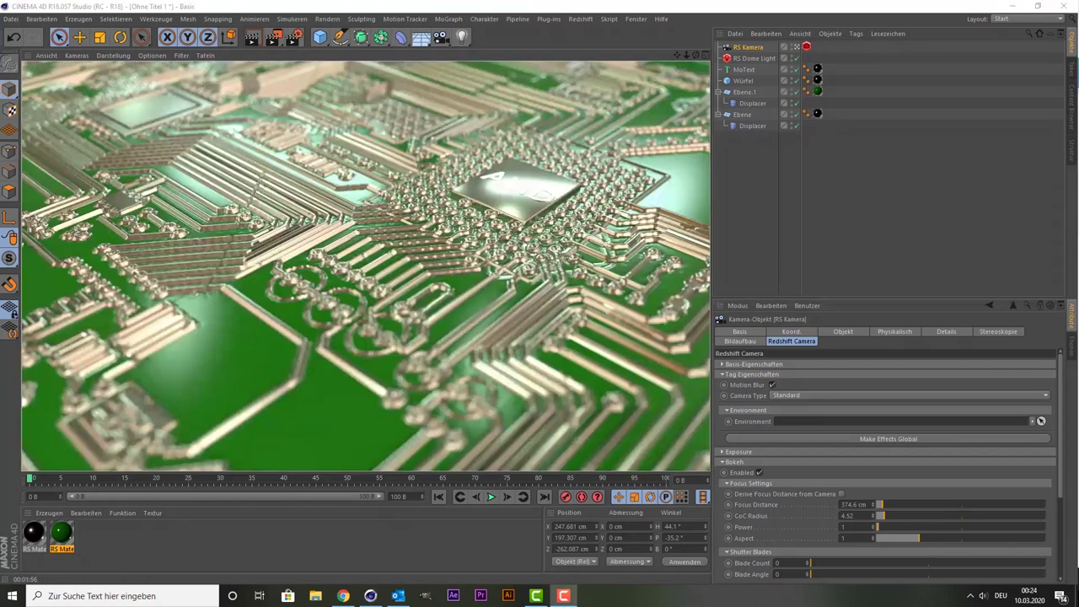